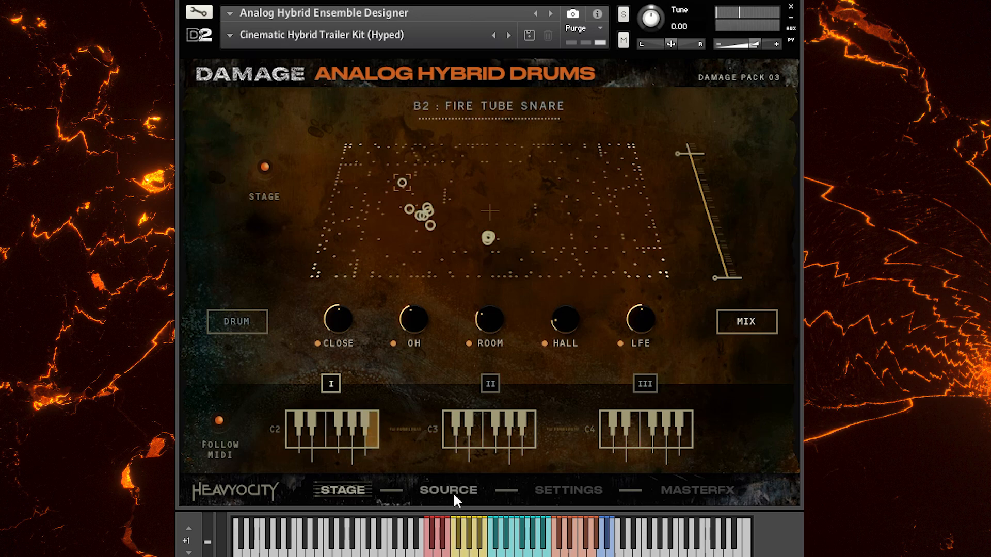
Examine the Source, Settings and MasterFX pages of the Cinematic Hybrid Trailer Kit (Hyped), and return to the Stage view
{"action": "left_click", "coordinate": [436, 487]}
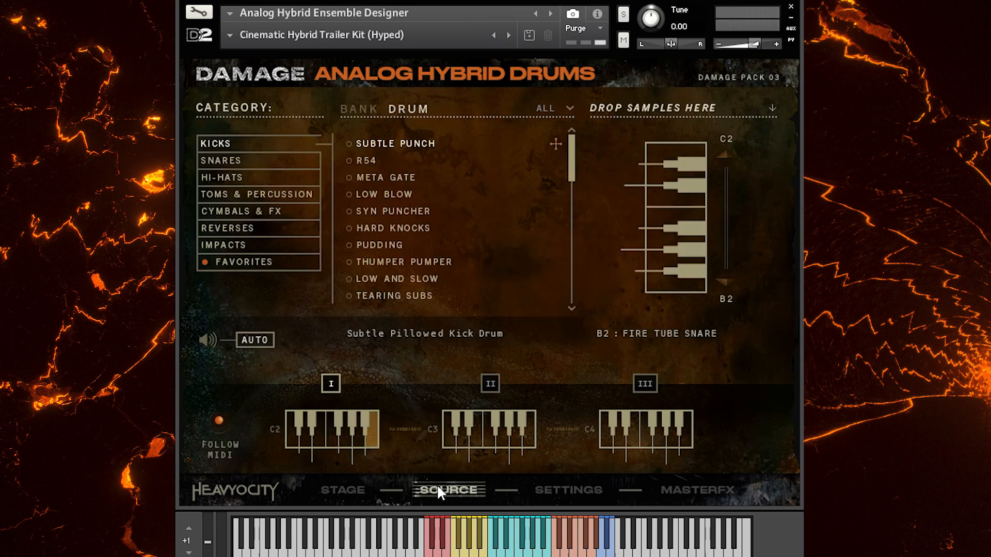
{"action": "left_click", "coordinate": [554, 496]}
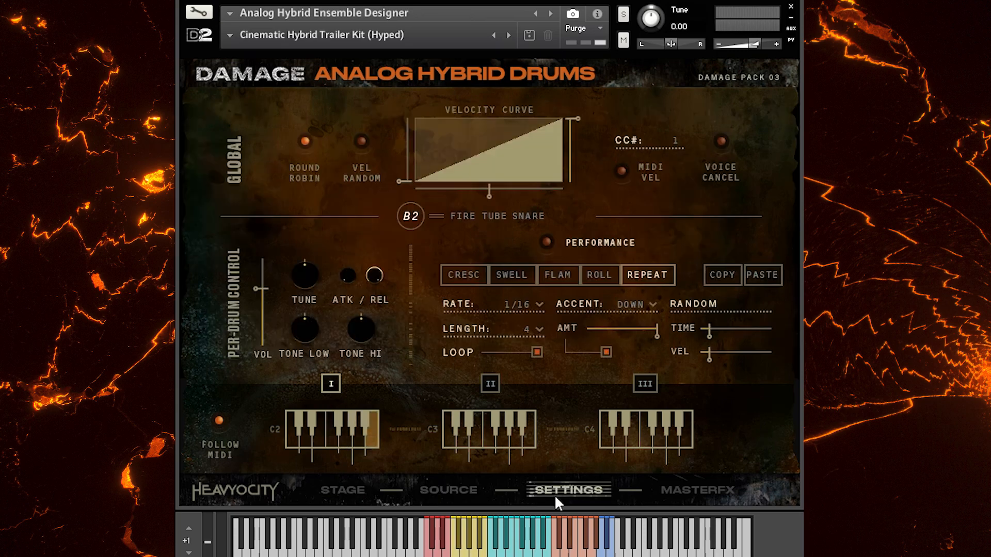
{"action": "left_click", "coordinate": [711, 489]}
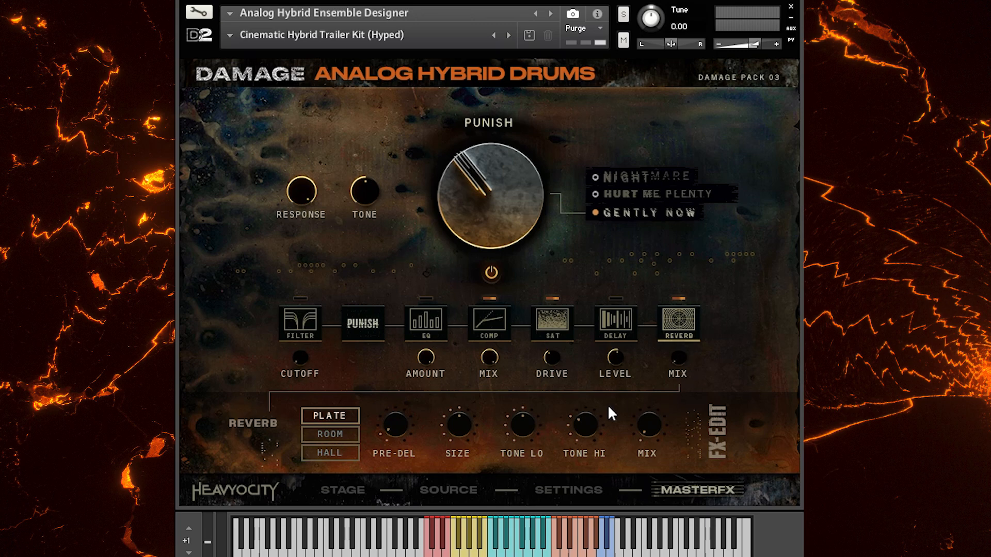
{"action": "left_click", "coordinate": [602, 490]}
{"action": "left_click", "coordinate": [465, 492]}
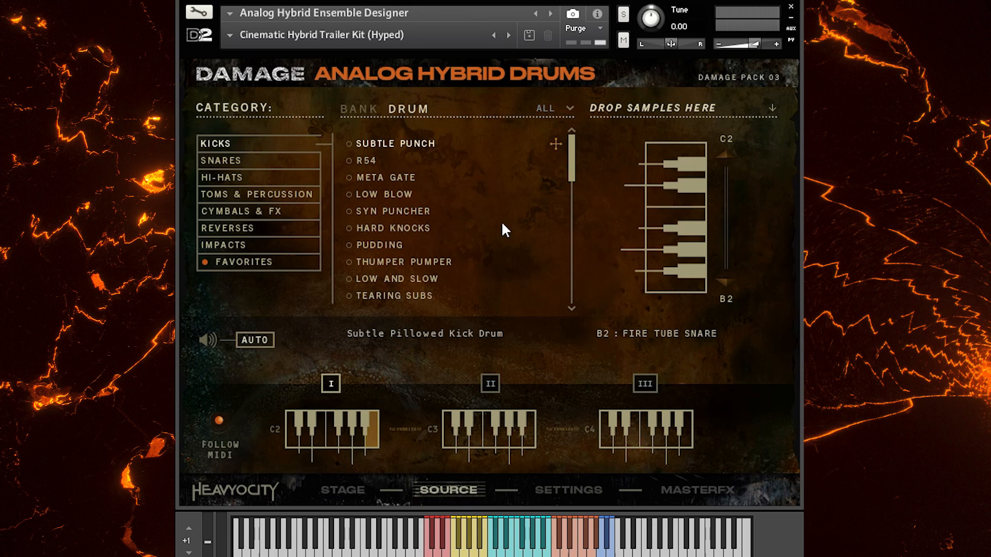
{"action": "left_click", "coordinate": [568, 499]}
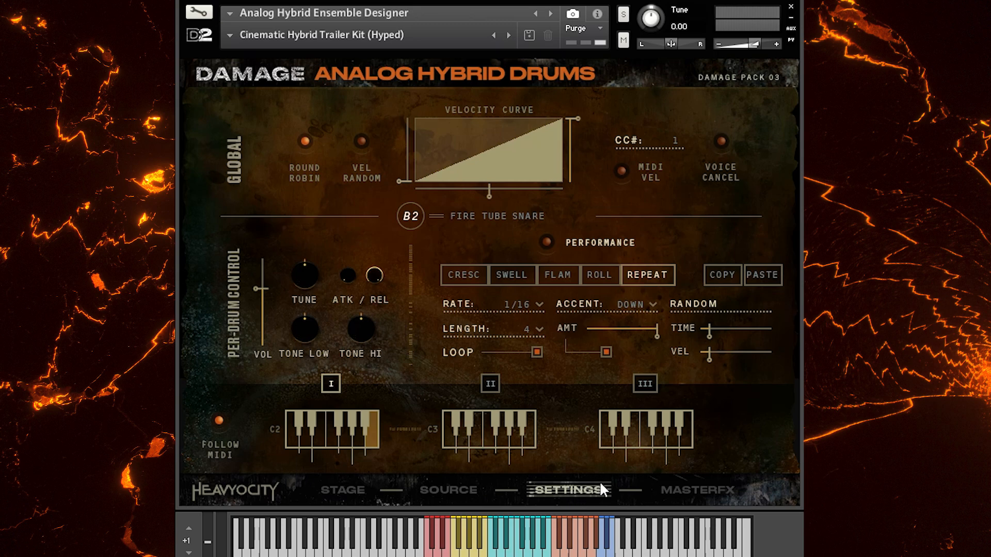
{"action": "left_click", "coordinate": [687, 494]}
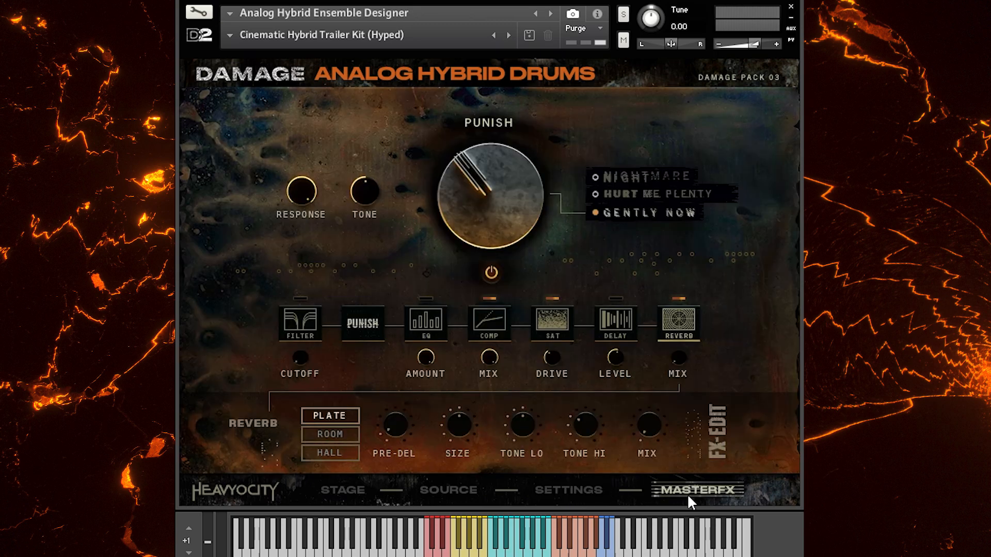
{"action": "left_click", "coordinate": [345, 490]}
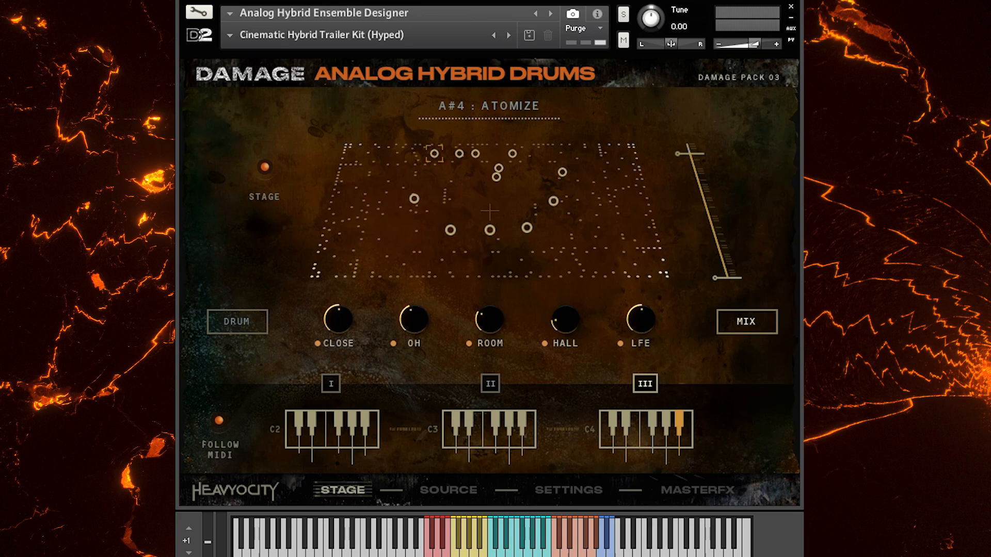
Load the Analog Hybrid Hi Hats preset for auditioning, followed by the Analog Hybrid Snares preset
{"action": "left_click", "coordinate": [229, 36]}
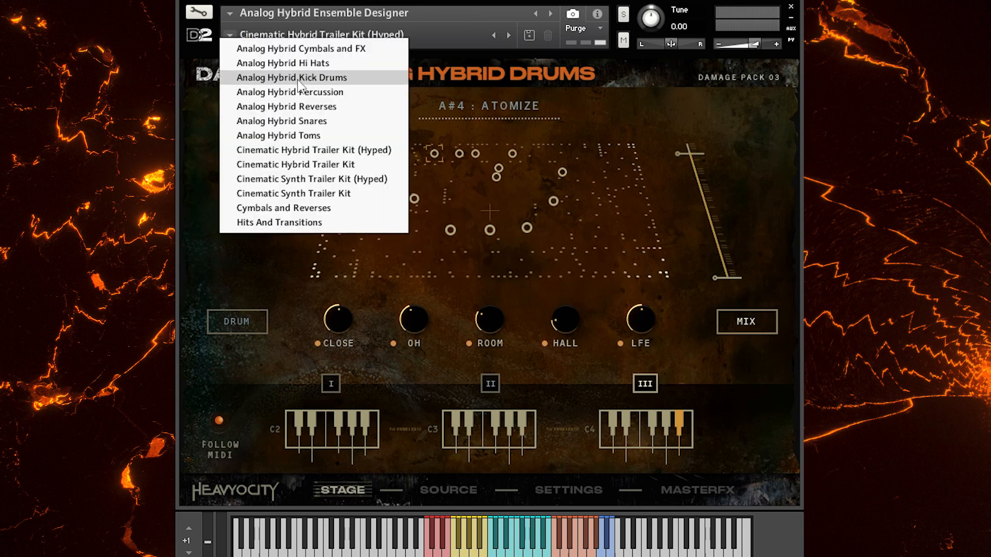
{"action": "left_click", "coordinate": [351, 63]}
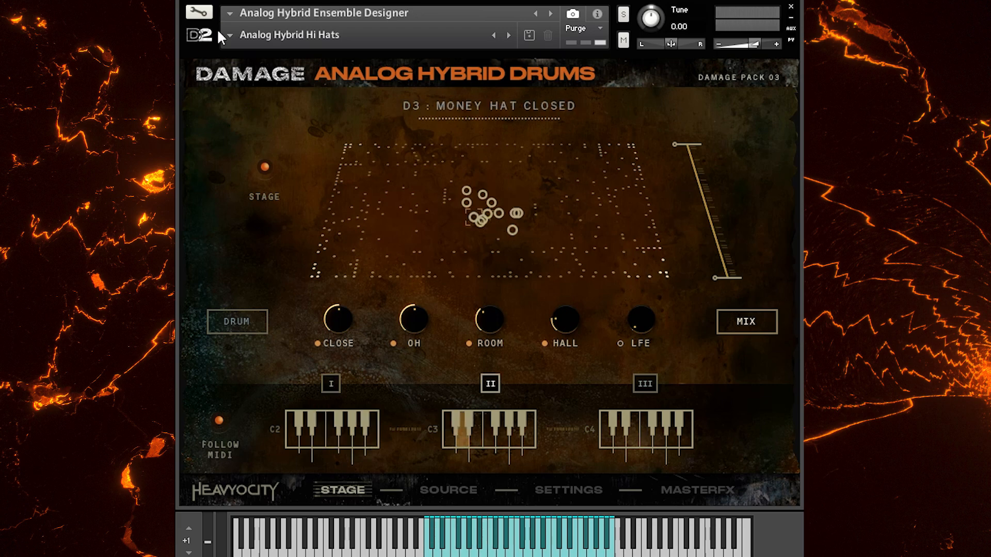
{"action": "left_click", "coordinate": [230, 35]}
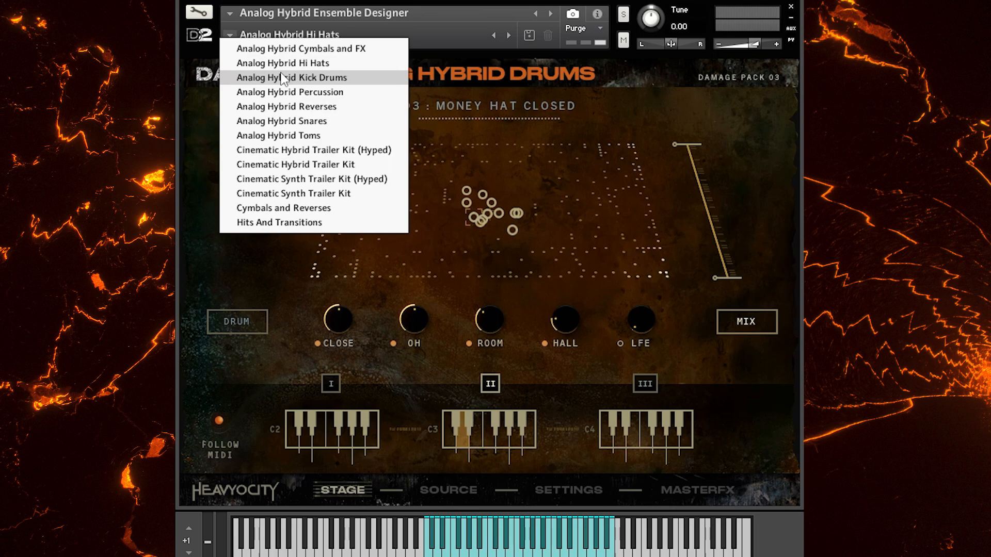
{"action": "left_click", "coordinate": [347, 124]}
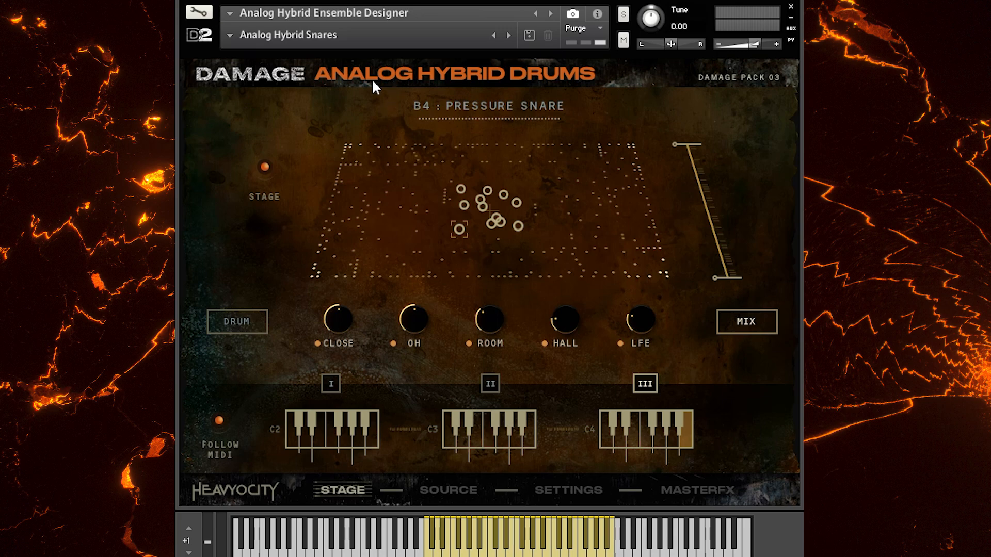
Audition the Analog Hybrid Cymbals and FX preset and the Analog Hybrid Reverses preset
{"action": "left_click", "coordinate": [229, 35]}
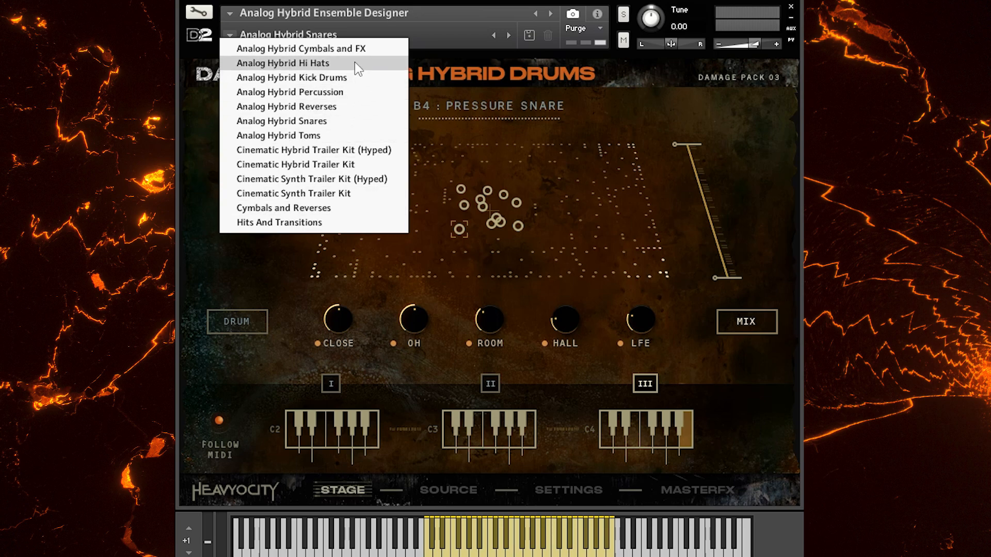
{"action": "left_click", "coordinate": [348, 48]}
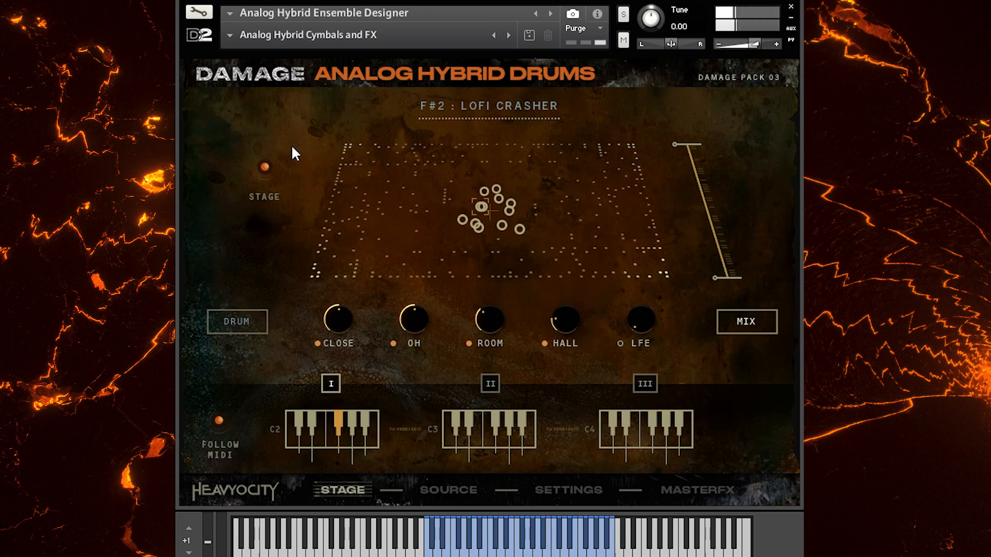
{"action": "left_click", "coordinate": [231, 37]}
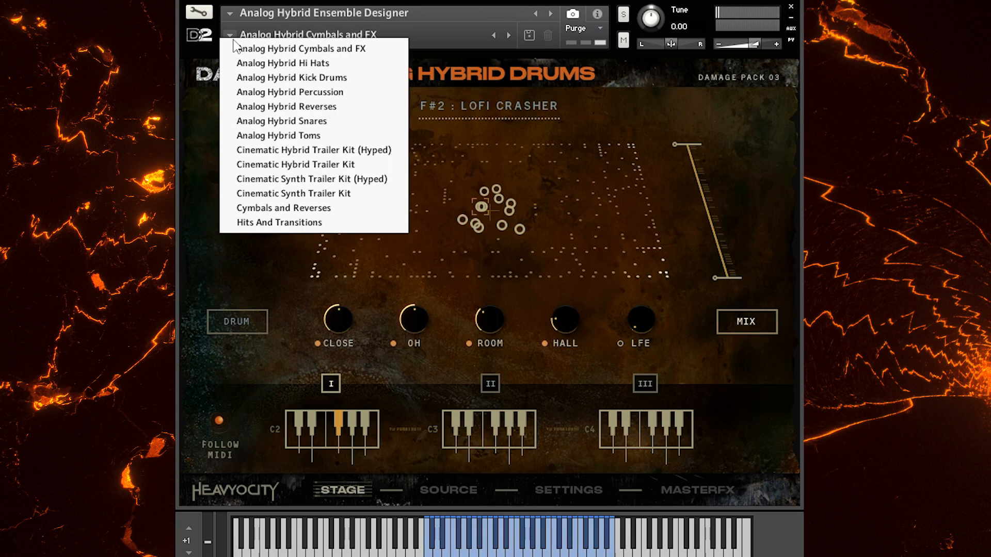
{"action": "left_click", "coordinate": [368, 107]}
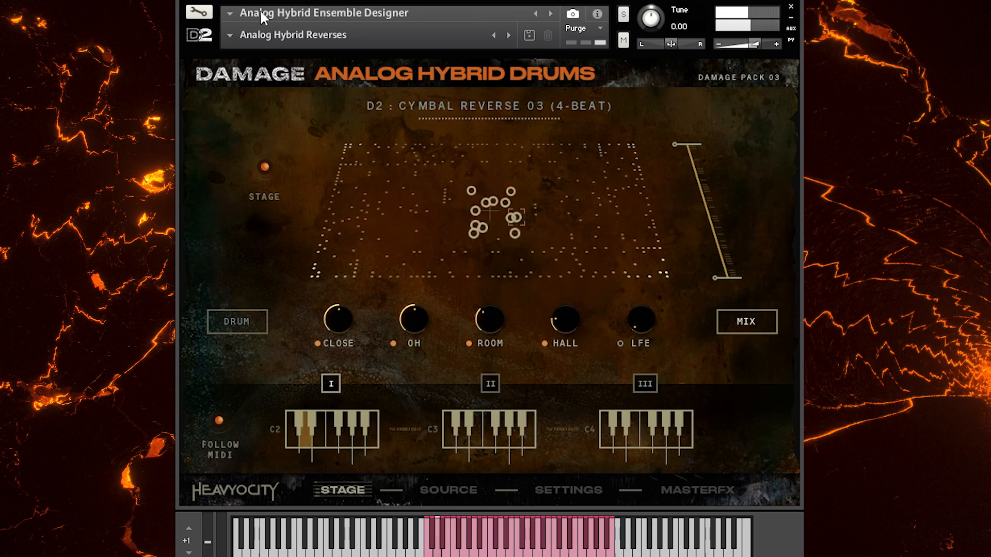
Load the Cinematic Synth Trailer Kit preset and its Hyped version to compare their sounds
{"action": "left_click", "coordinate": [236, 42]}
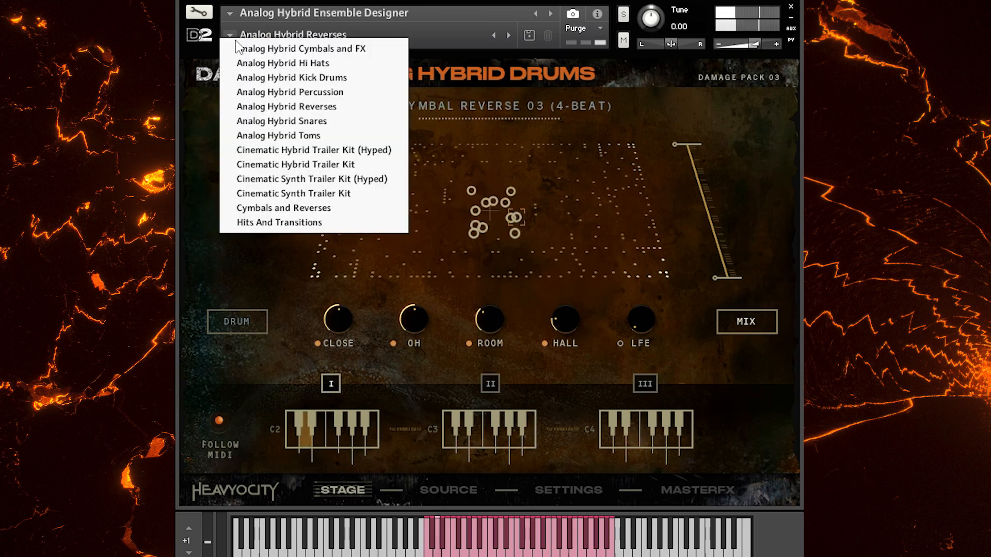
{"action": "left_click", "coordinate": [343, 193]}
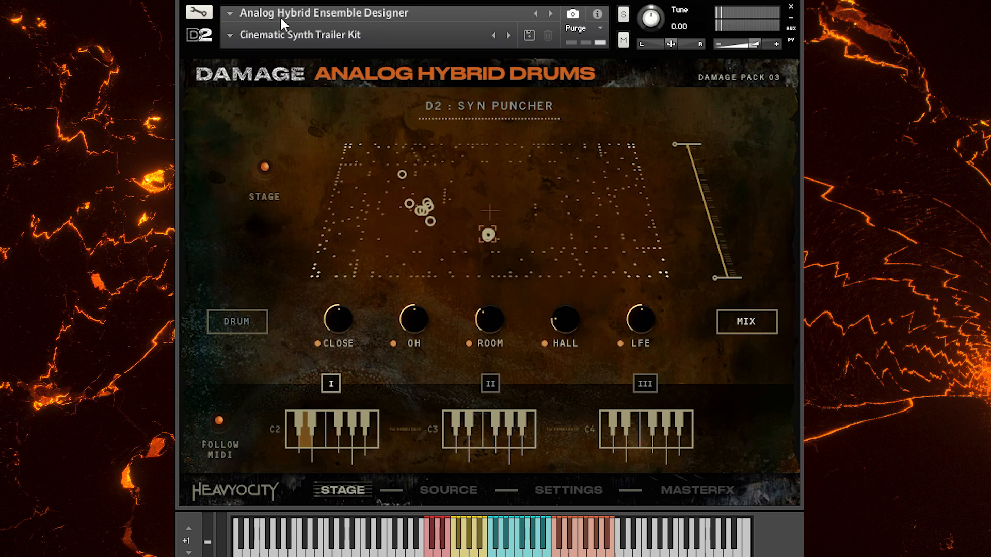
{"action": "left_click", "coordinate": [234, 36]}
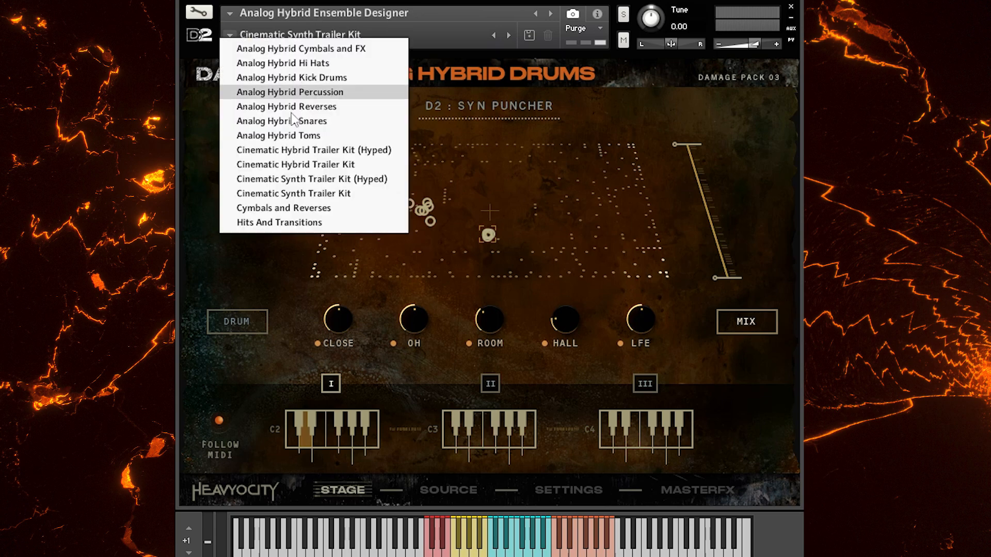
{"action": "left_click", "coordinate": [389, 178]}
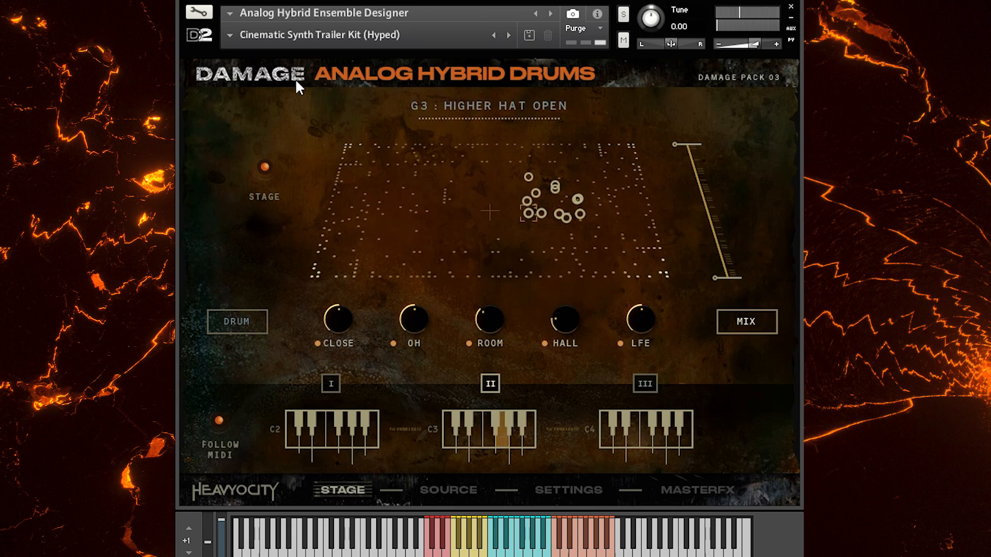
Switch the Ensemble Designer to the Analog Hybrid Toms preset
{"action": "left_click", "coordinate": [228, 35]}
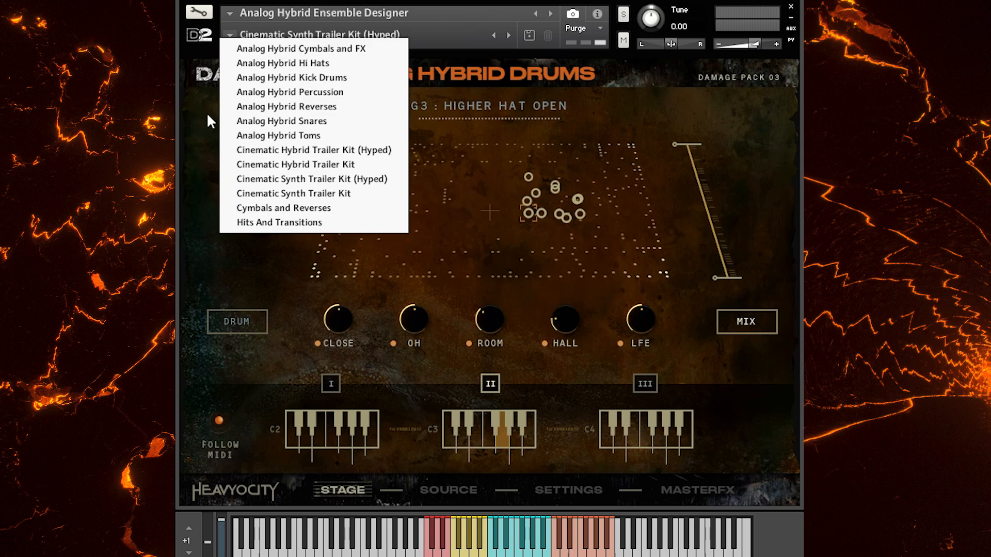
{"action": "left_click", "coordinate": [240, 135]}
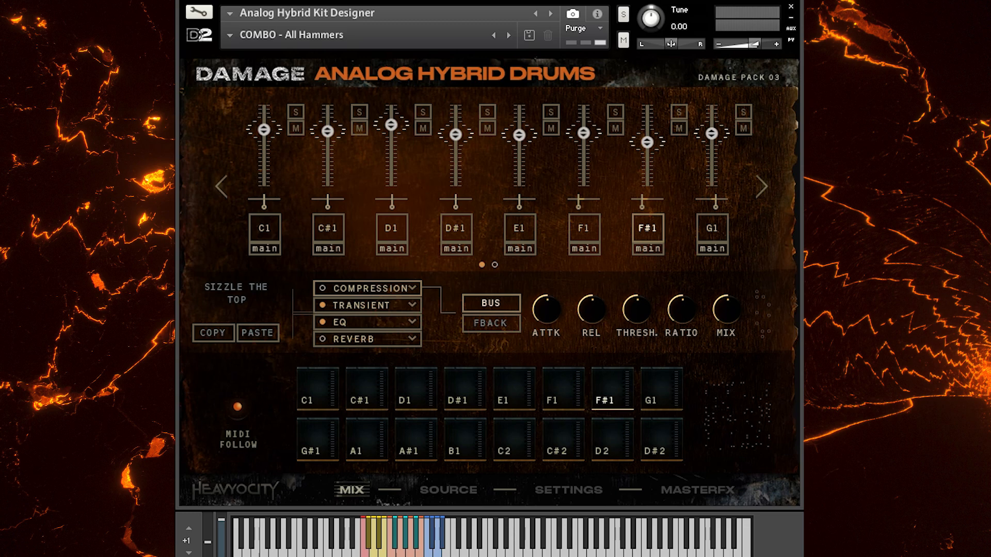
Load the COMBO - All Hammers preset in the Analog Hybrid Kit Designer
{"action": "left_click", "coordinate": [230, 37]}
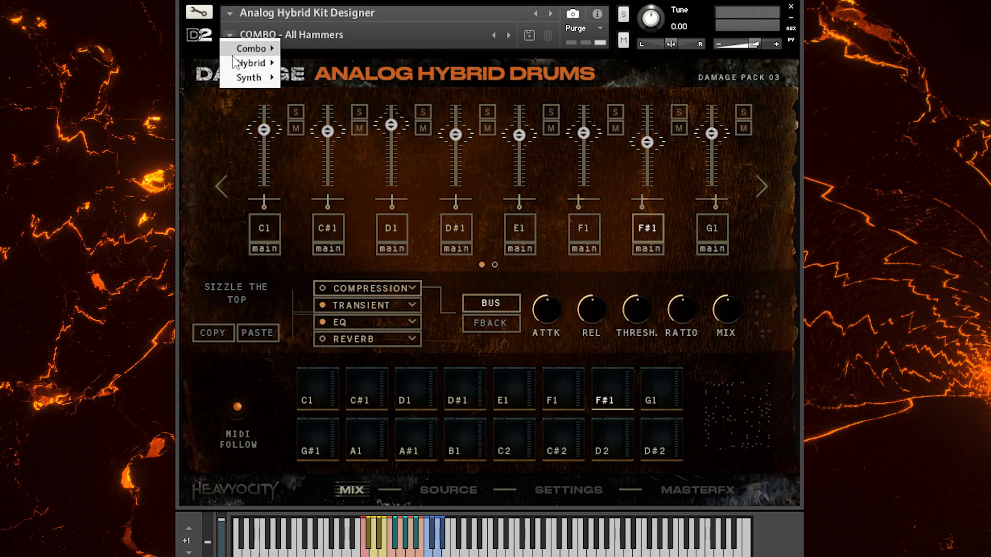
{"action": "mouse_move", "coordinate": [243, 47]}
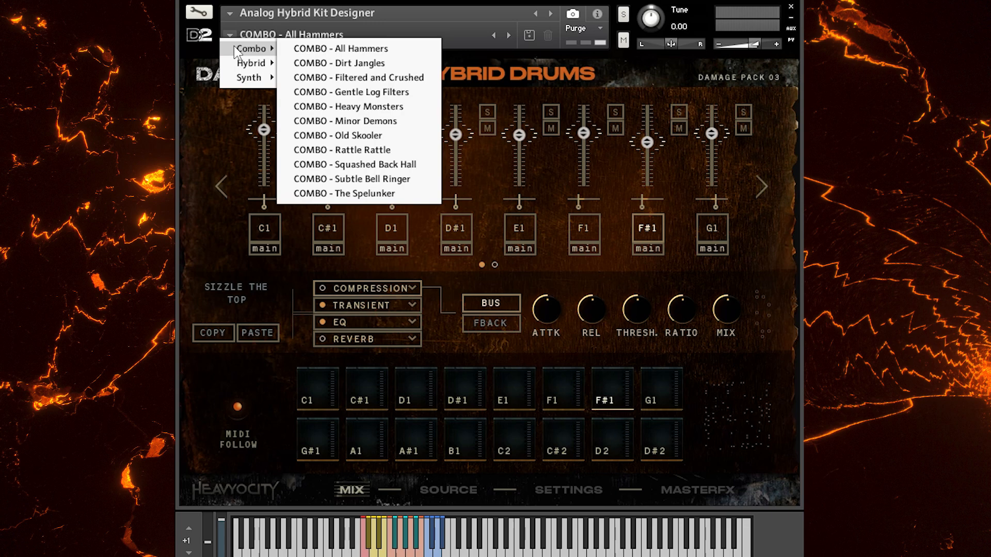
{"action": "left_click", "coordinate": [317, 48]}
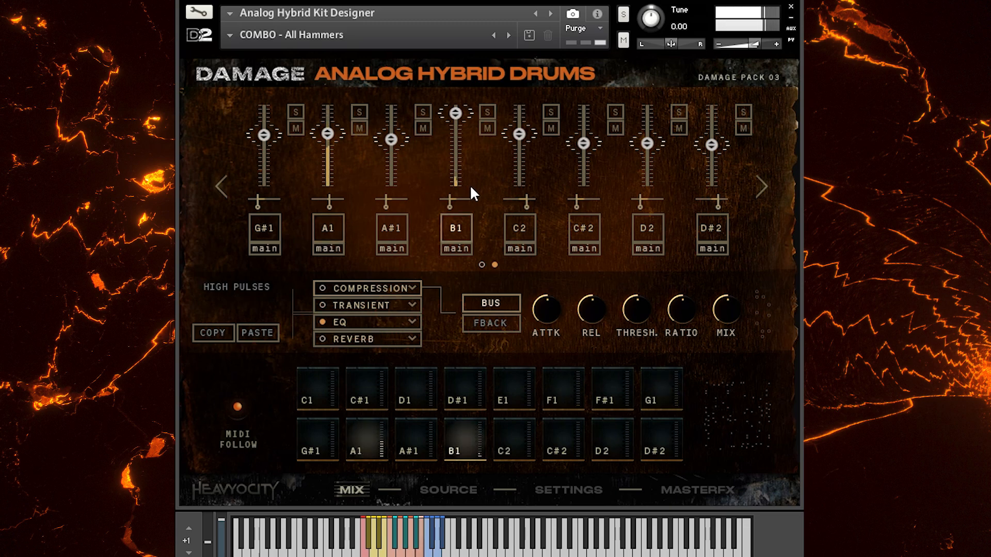
Assign Tube Tom Low to pad A1 and Clang Tom High to pad G#1, and return to the mixer view
{"action": "left_click", "coordinate": [439, 490]}
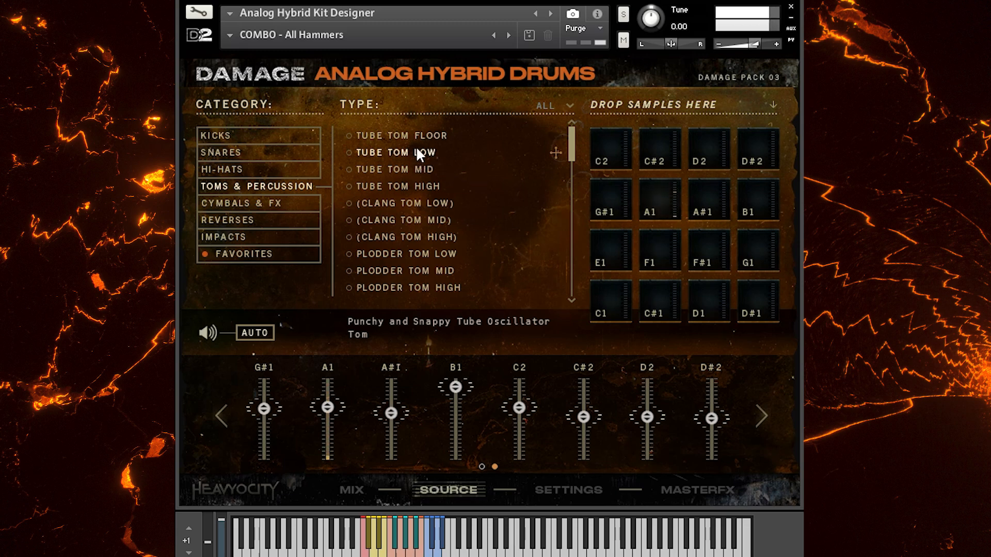
{"action": "left_click_drag", "start_coordinate": [416, 146], "coordinate": [658, 212]}
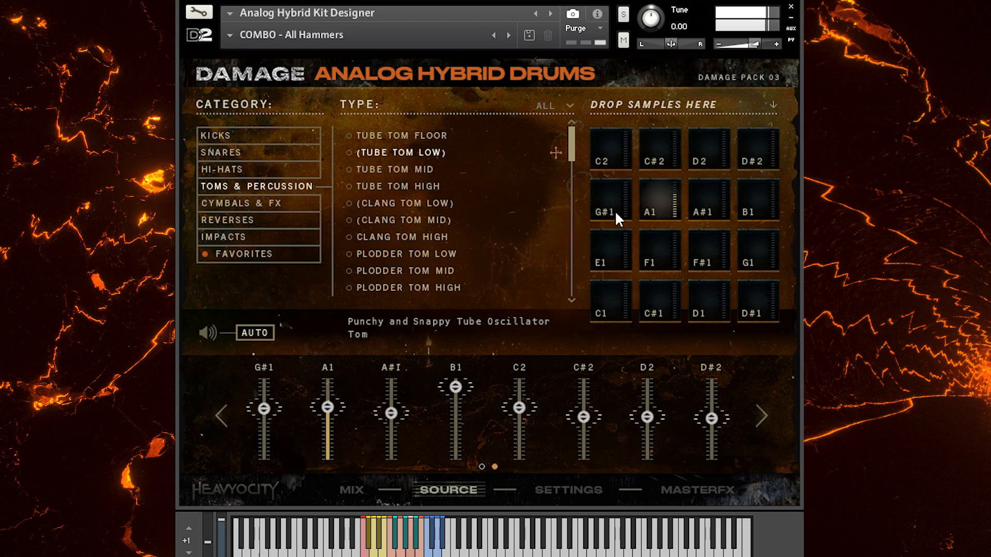
{"action": "left_click_drag", "start_coordinate": [445, 234], "coordinate": [618, 192]}
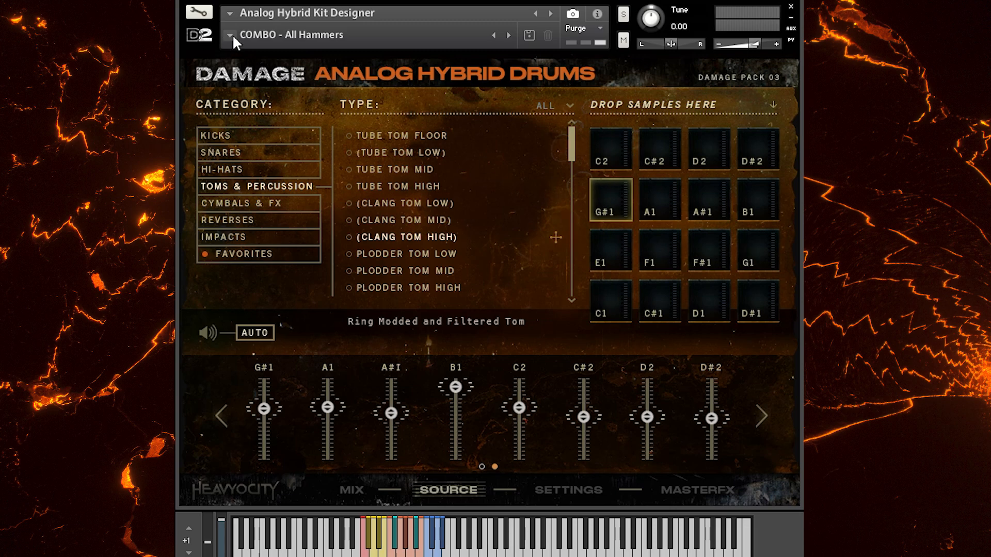
{"action": "left_click", "coordinate": [353, 492]}
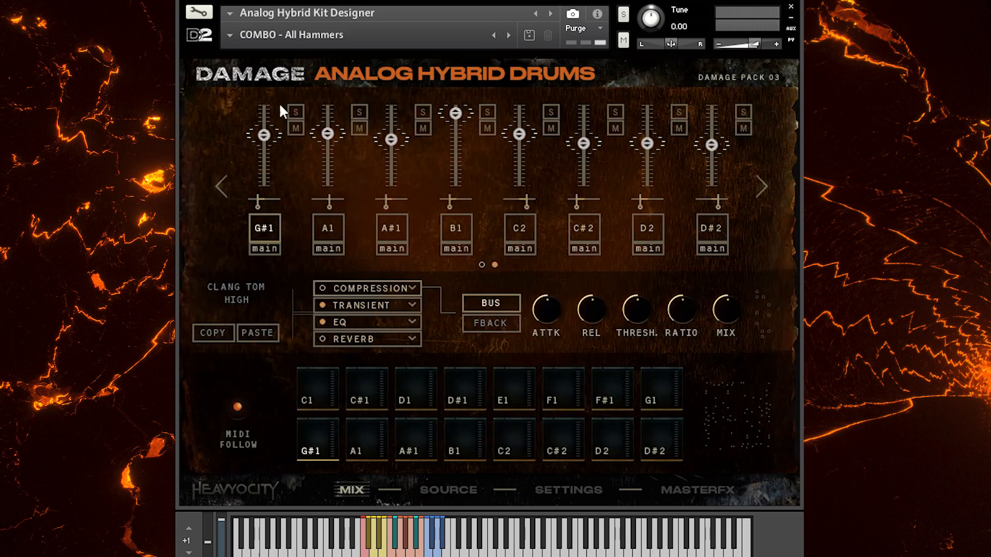
Load the COMBO - Rattle Rattle preset to audition its kit
{"action": "left_click", "coordinate": [230, 34]}
{"action": "mouse_move", "coordinate": [255, 49]}
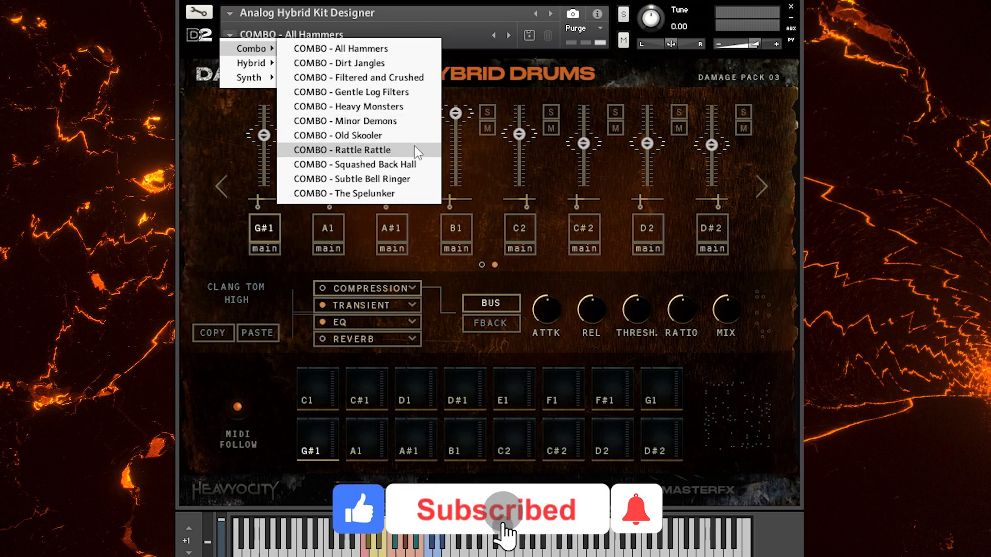
{"action": "left_click", "coordinate": [413, 149]}
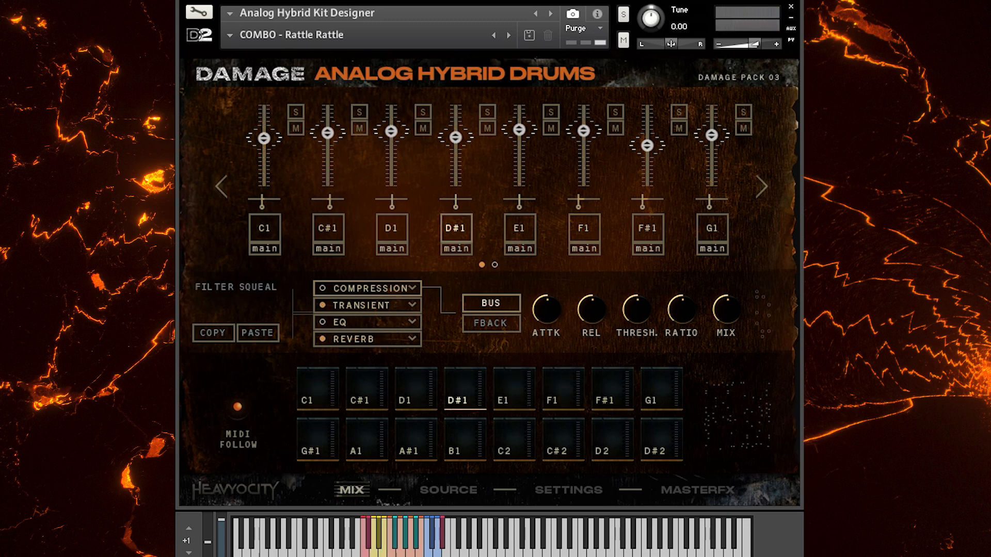
Load the HYB - Found Sound Town preset from the Hybrid kits
{"action": "left_click", "coordinate": [236, 40]}
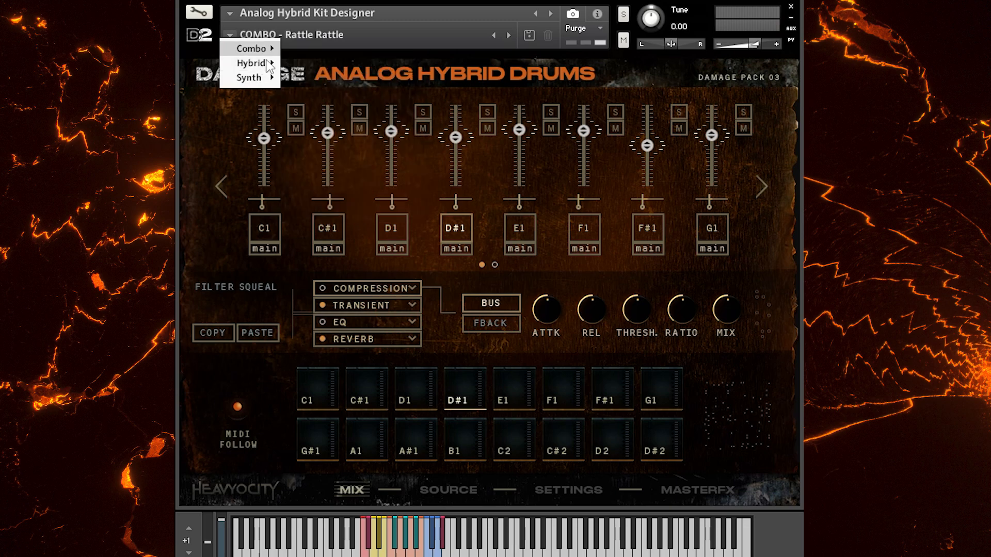
{"action": "mouse_move", "coordinate": [268, 68]}
{"action": "left_click", "coordinate": [358, 107]}
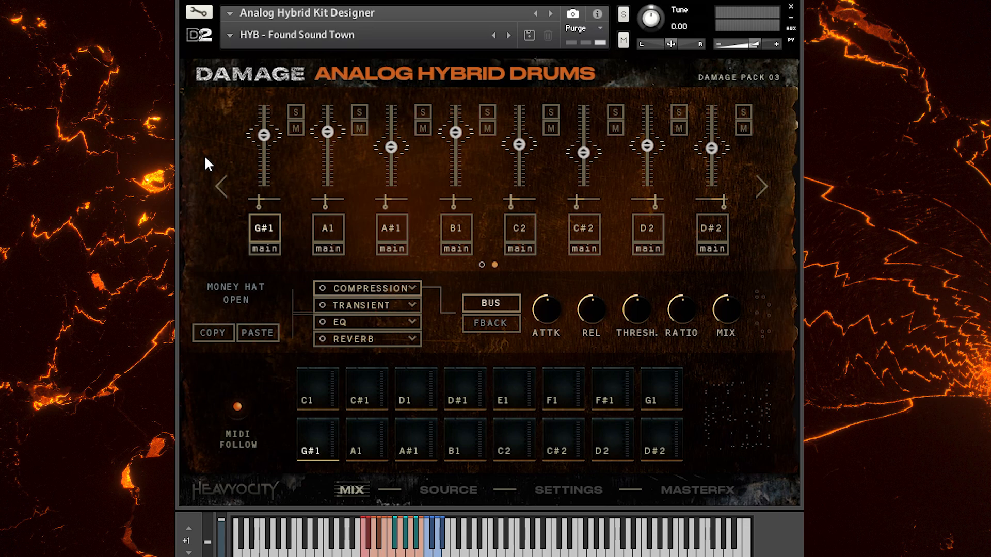
Load the HYB - Deep and Mellow preset from the Hybrid kits
{"action": "left_click", "coordinate": [226, 35]}
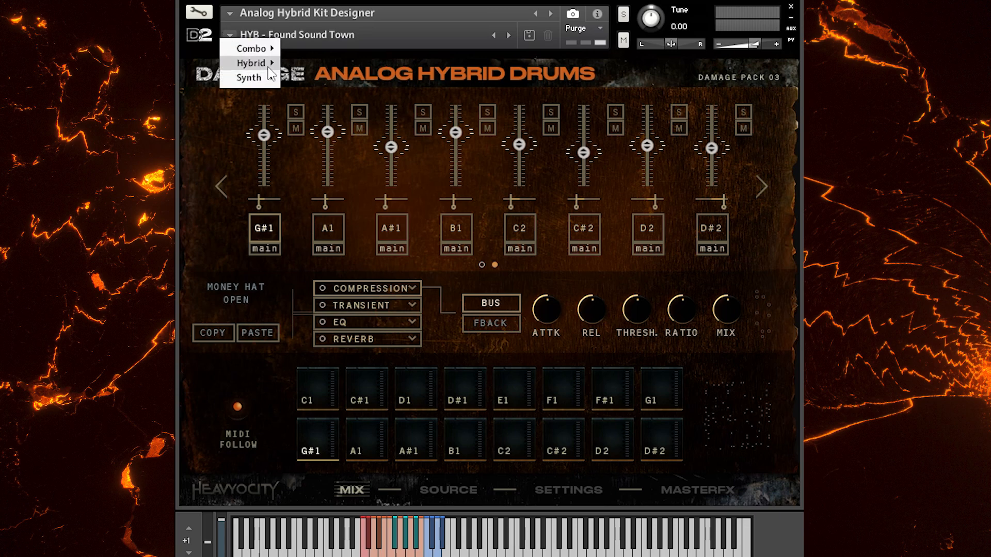
{"action": "mouse_move", "coordinate": [269, 67]}
{"action": "left_click", "coordinate": [326, 78]}
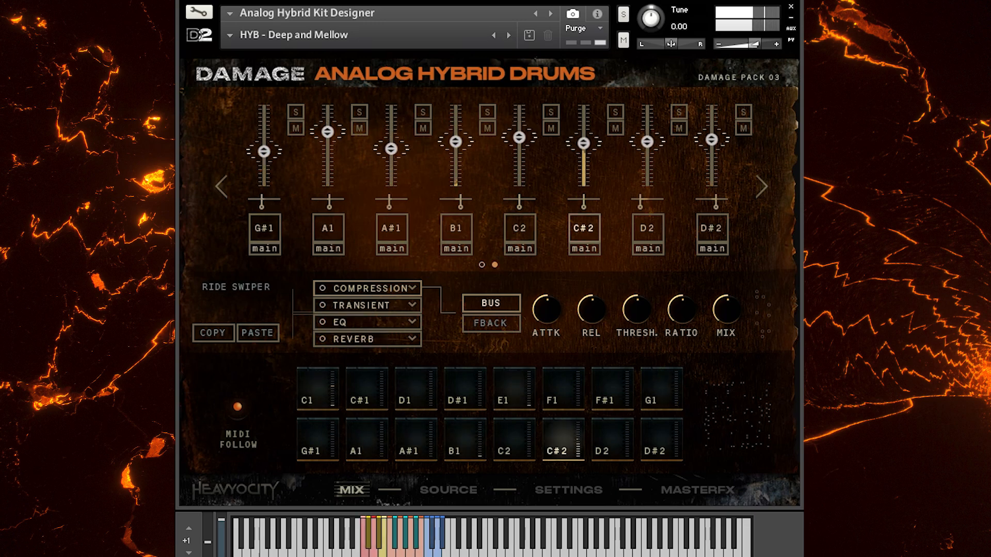
Load the SYN - Analog Driver preset from the Synth kits
{"action": "left_click", "coordinate": [232, 36]}
{"action": "mouse_move", "coordinate": [250, 77]}
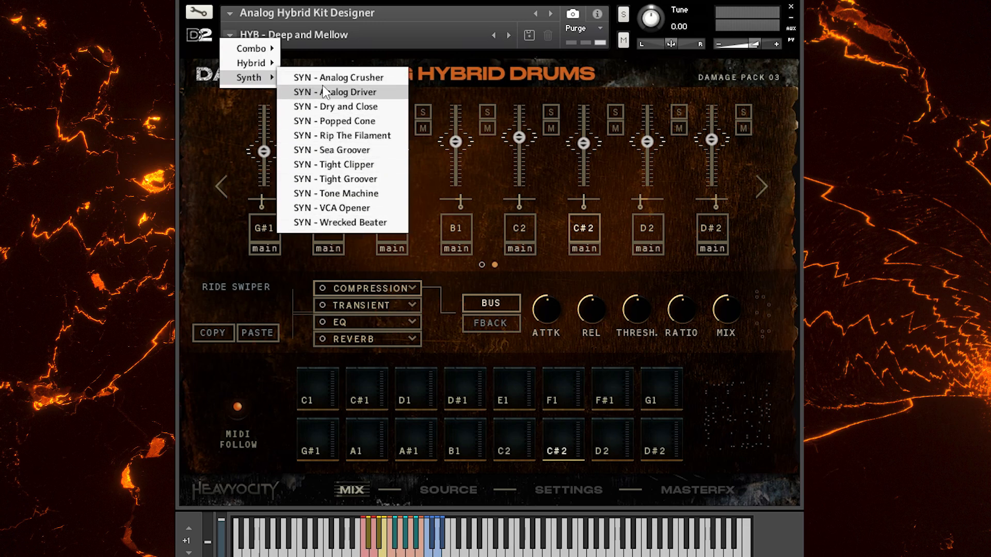
{"action": "left_click", "coordinate": [324, 92]}
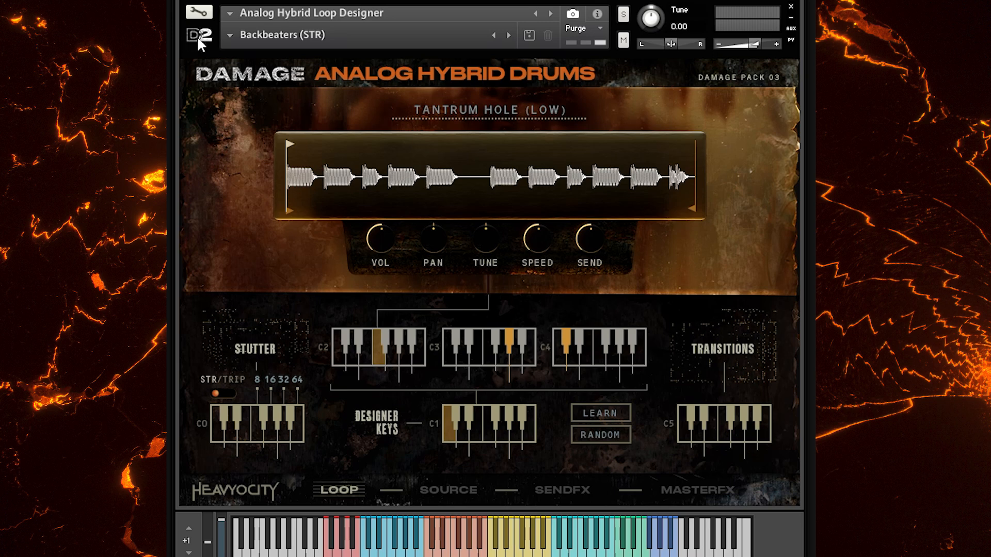
Browse the Loop Designer's straight preset categories and load Backbeaters (STR) from 01 All Star Combos
{"action": "left_click", "coordinate": [230, 37]}
{"action": "mouse_move", "coordinate": [228, 49]}
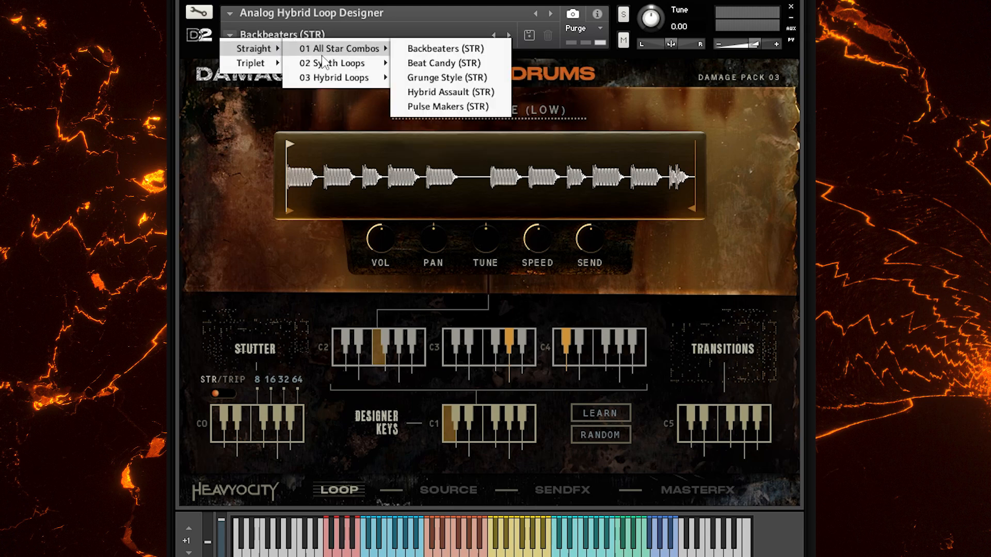
{"action": "mouse_move", "coordinate": [322, 67]}
{"action": "mouse_move", "coordinate": [341, 51]}
{"action": "left_click", "coordinate": [410, 49]}
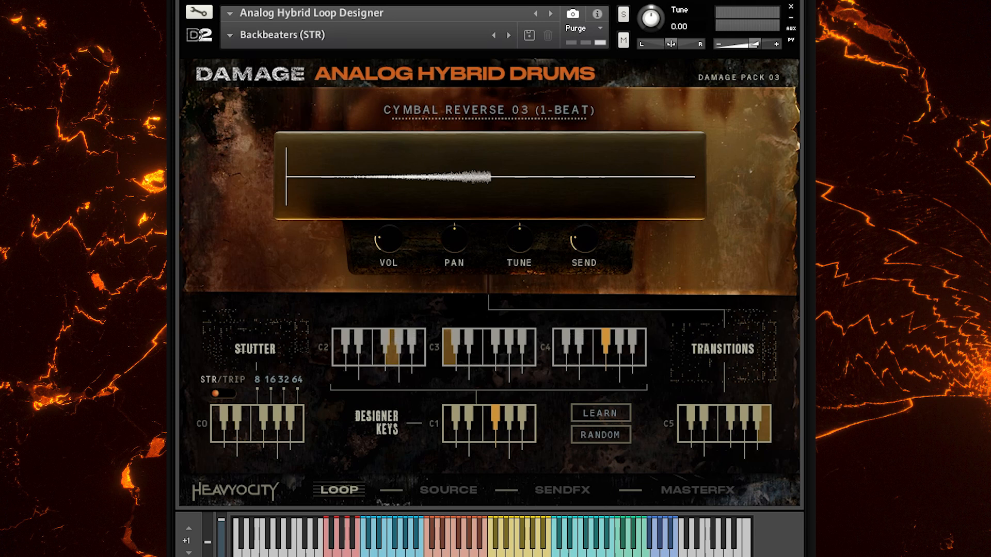
Load the straight Breakout - Synth Loops 01 (STR) preset from 02 Synth Loops to audition its loops
{"action": "left_click", "coordinate": [225, 38]}
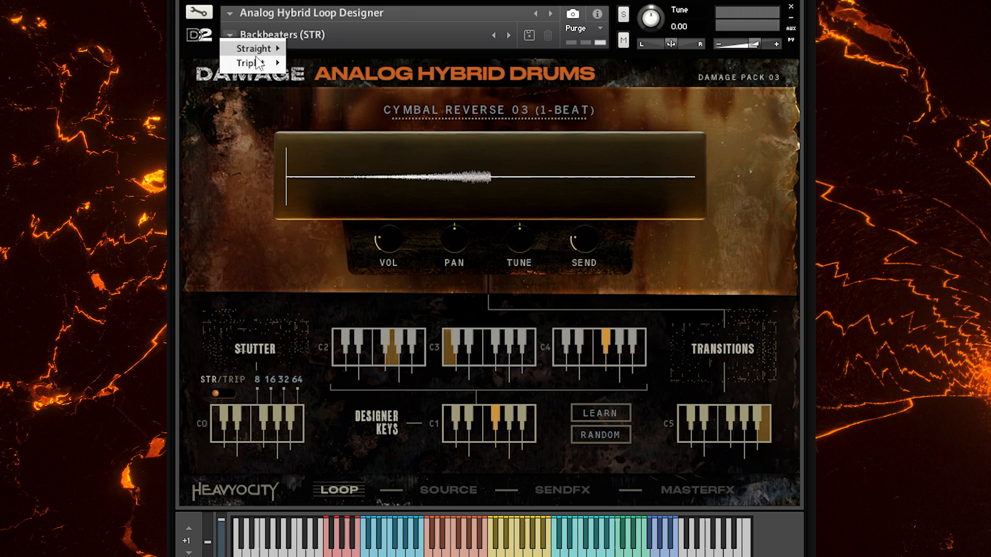
{"action": "mouse_move", "coordinate": [266, 48]}
{"action": "mouse_move", "coordinate": [309, 49]}
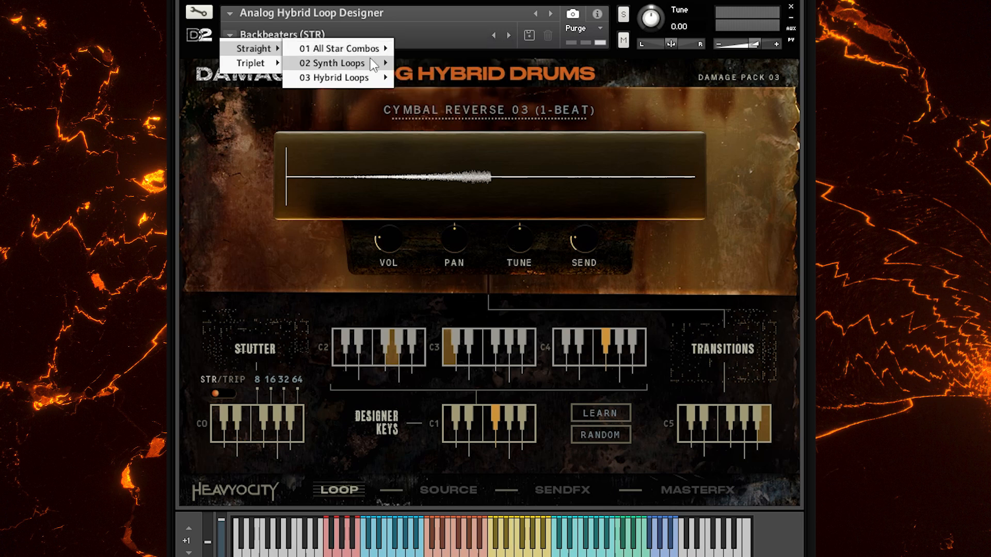
{"action": "mouse_move", "coordinate": [368, 62]}
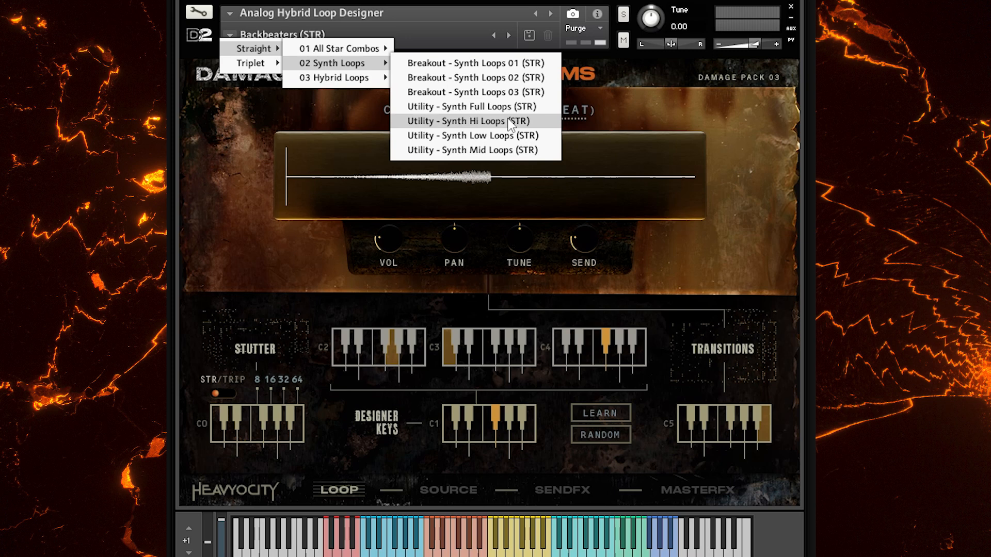
{"action": "left_click", "coordinate": [515, 64]}
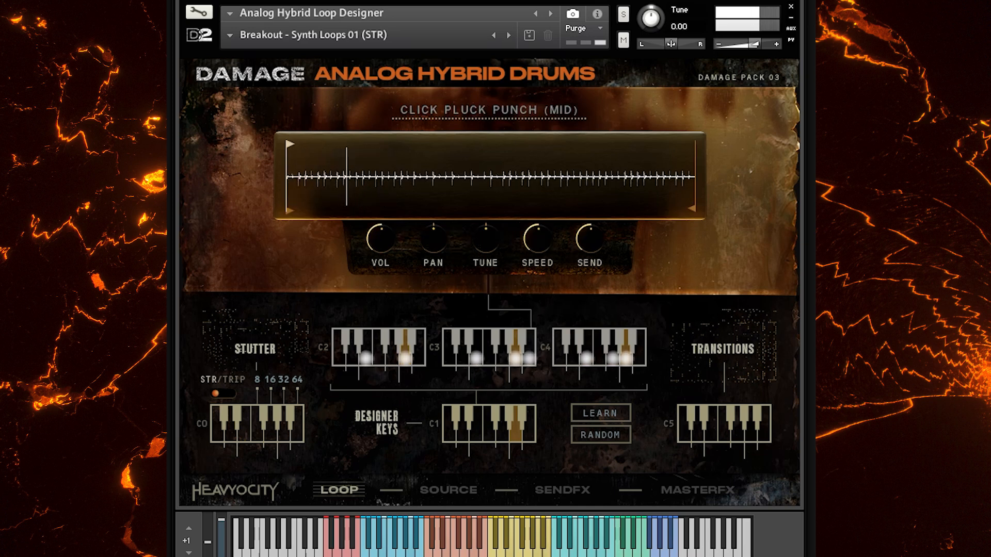
Load the straight Breakout - Synth Loops 02 (STR) preset from 02 Synth Loops
{"action": "left_click", "coordinate": [228, 35]}
{"action": "left_click", "coordinate": [207, 50]}
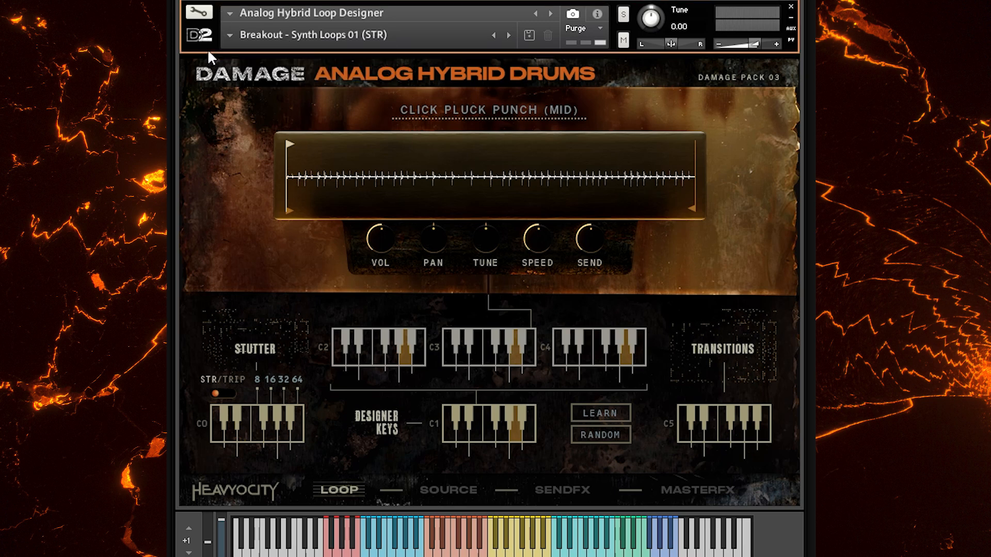
{"action": "left_click", "coordinate": [228, 35]}
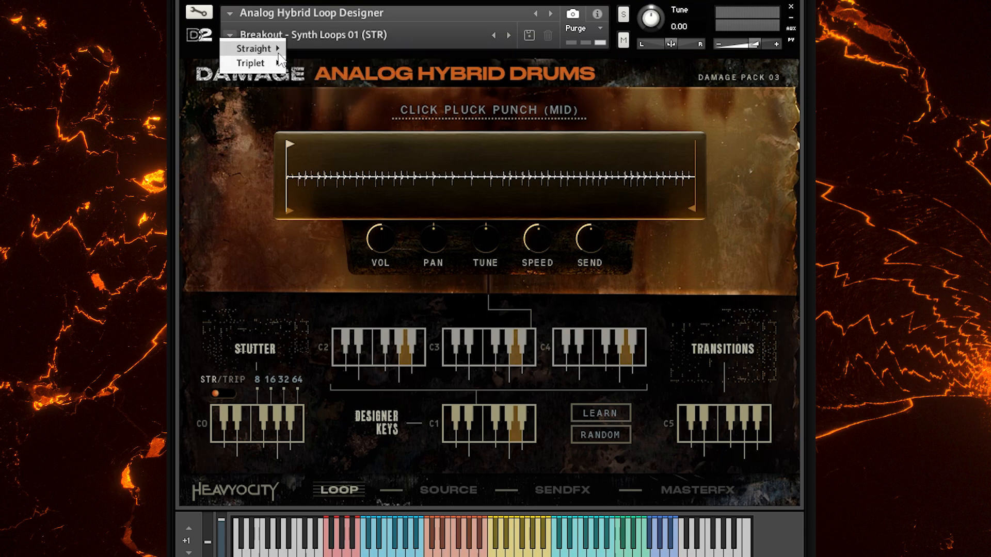
{"action": "mouse_move", "coordinate": [271, 49]}
{"action": "mouse_move", "coordinate": [347, 61]}
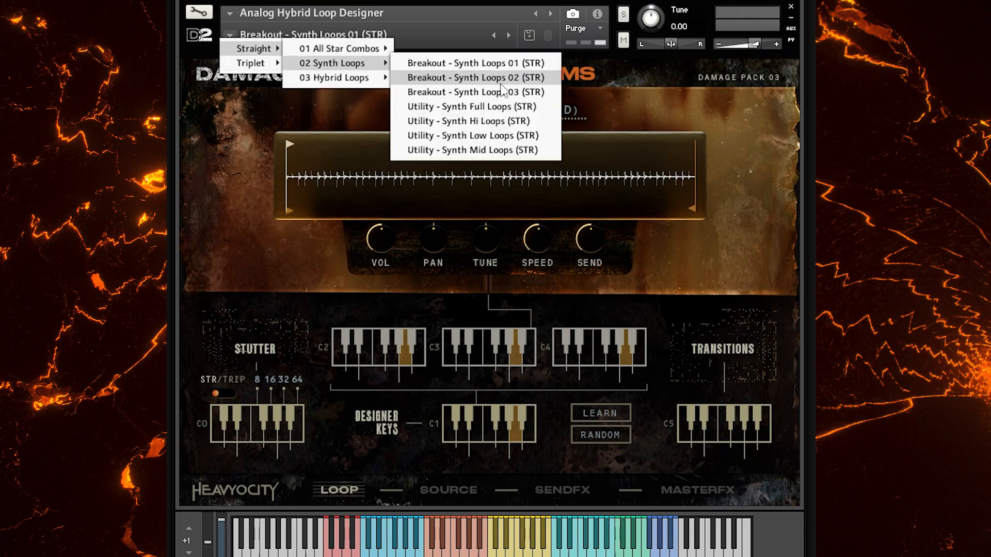
{"action": "left_click", "coordinate": [534, 73]}
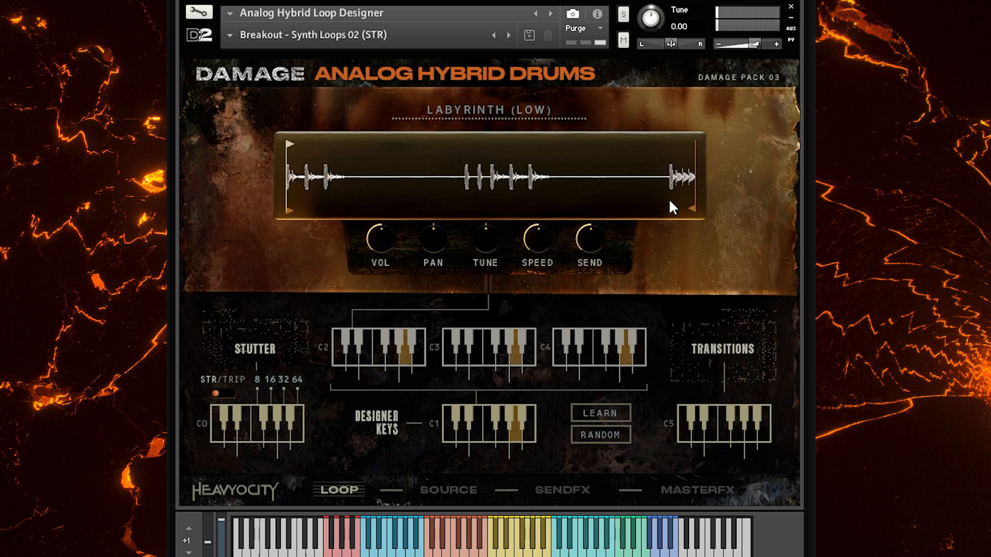
Load the straight Utility - Synth Full Loops (STR) preset from 02 Synth Loops
{"action": "left_click", "coordinate": [229, 35]}
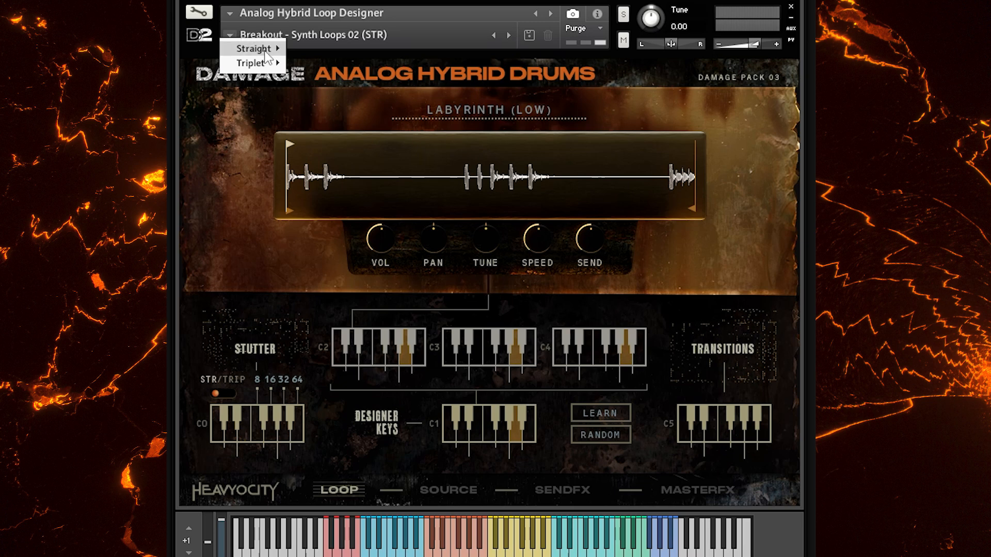
{"action": "mouse_move", "coordinate": [268, 49]}
{"action": "mouse_move", "coordinate": [316, 65]}
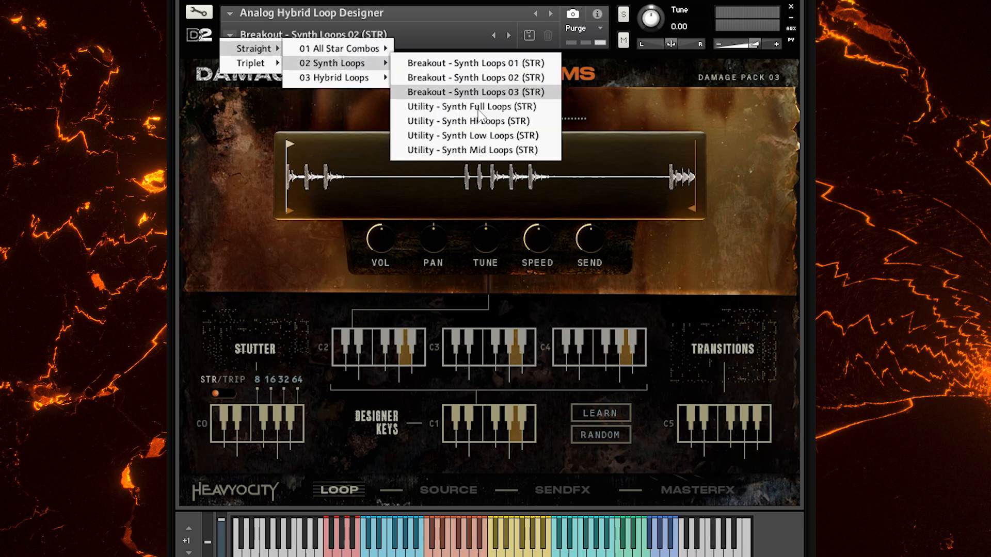
{"action": "left_click", "coordinate": [520, 107]}
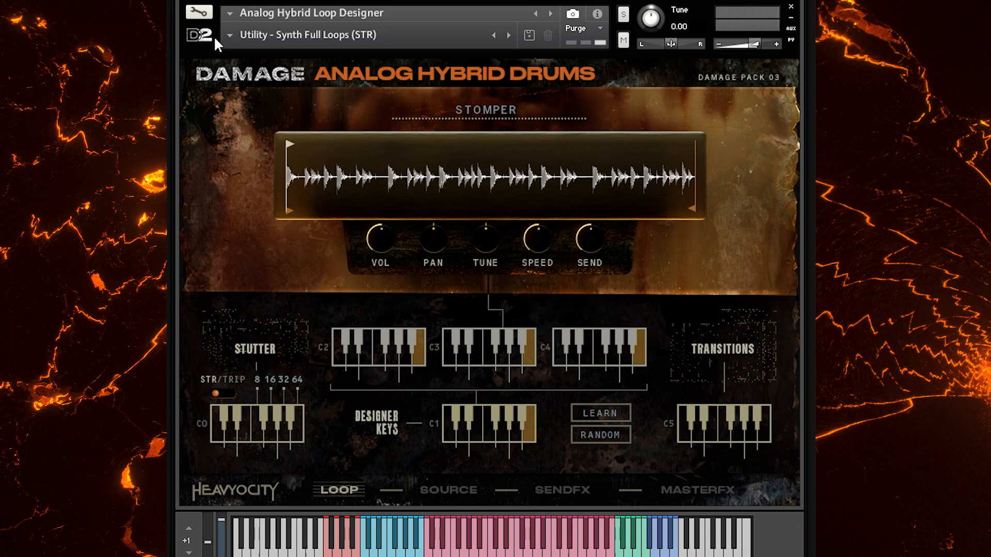
Load the Utility - Hybrid Full Loops (TRP) preset from the triplet 03 Hybrid Loops
{"action": "left_click", "coordinate": [227, 32]}
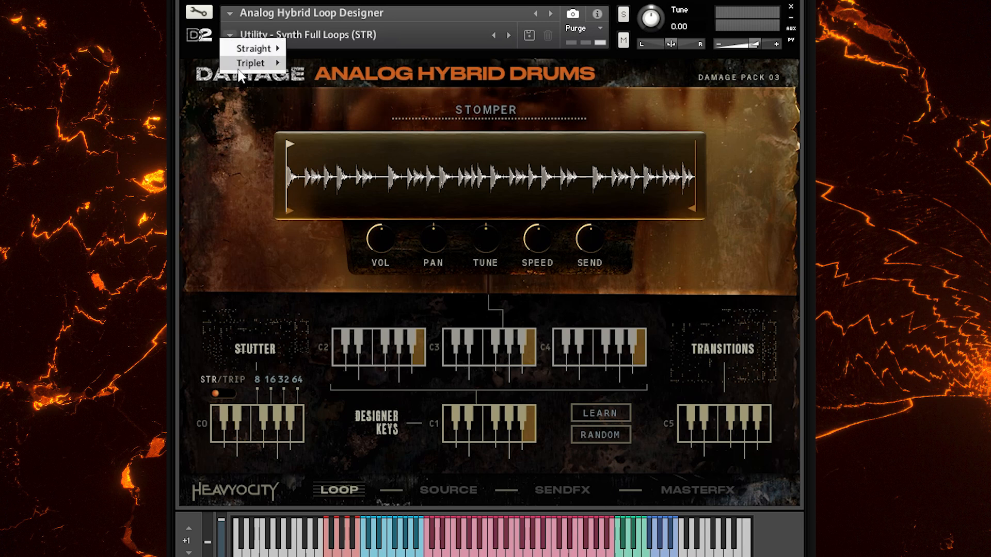
{"action": "mouse_move", "coordinate": [242, 64]}
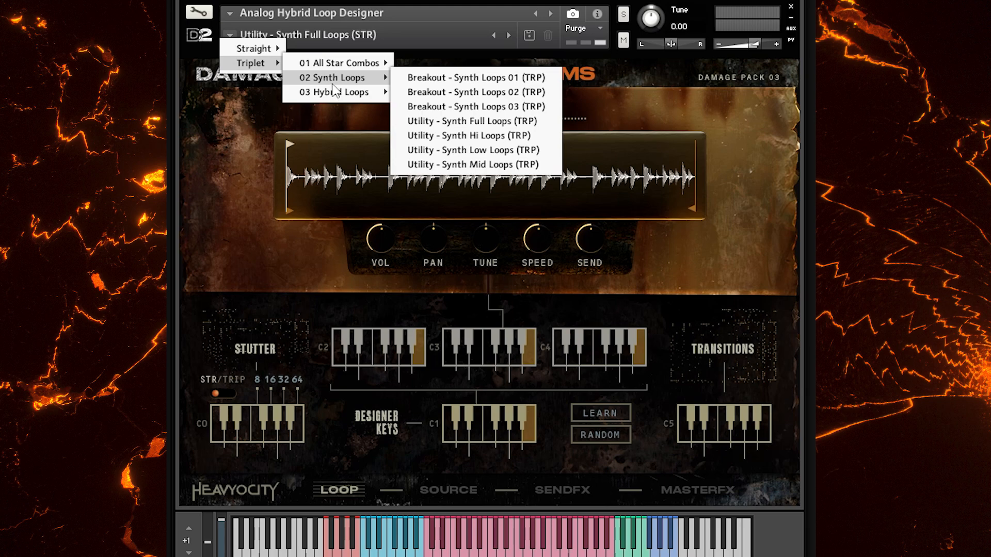
{"action": "mouse_move", "coordinate": [342, 98]}
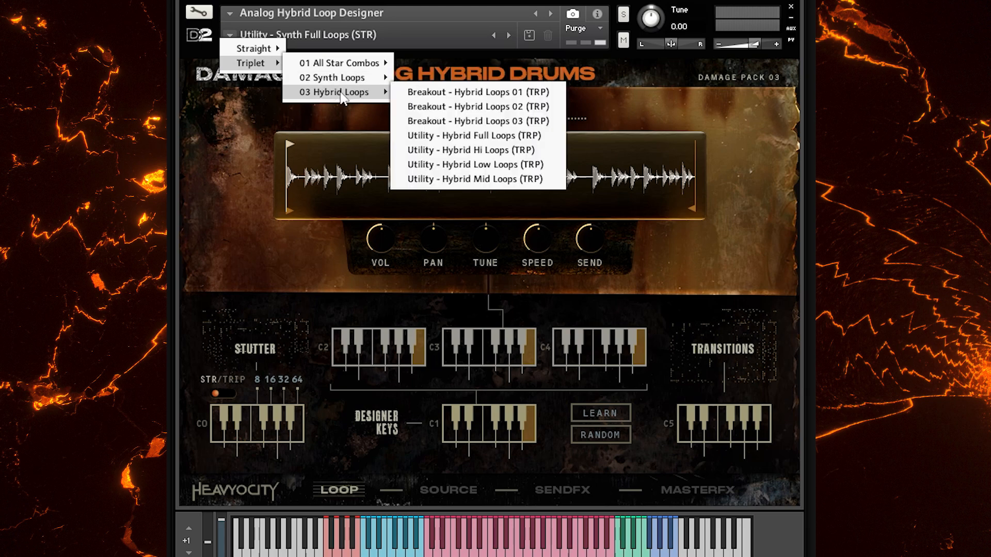
{"action": "left_click", "coordinate": [463, 135]}
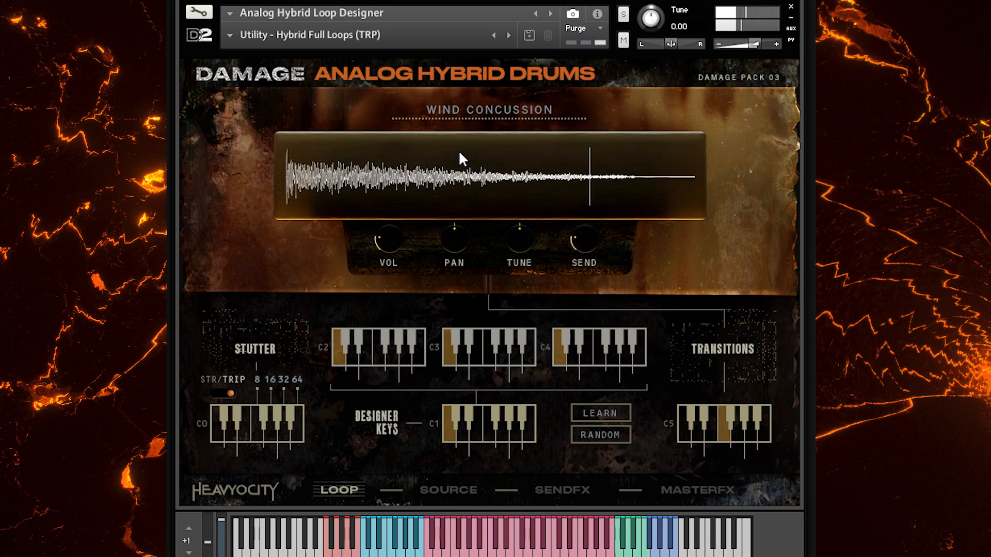
Load the Down N Dirty (TRP) preset from the triplet 01 All Star Combos
{"action": "left_click", "coordinate": [229, 34]}
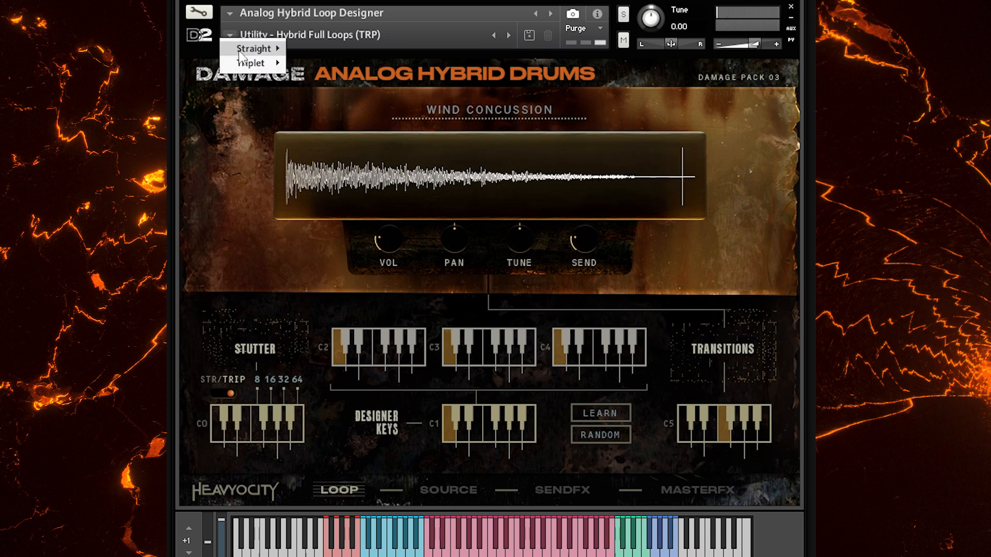
{"action": "mouse_move", "coordinate": [253, 64]}
{"action": "mouse_move", "coordinate": [338, 64]}
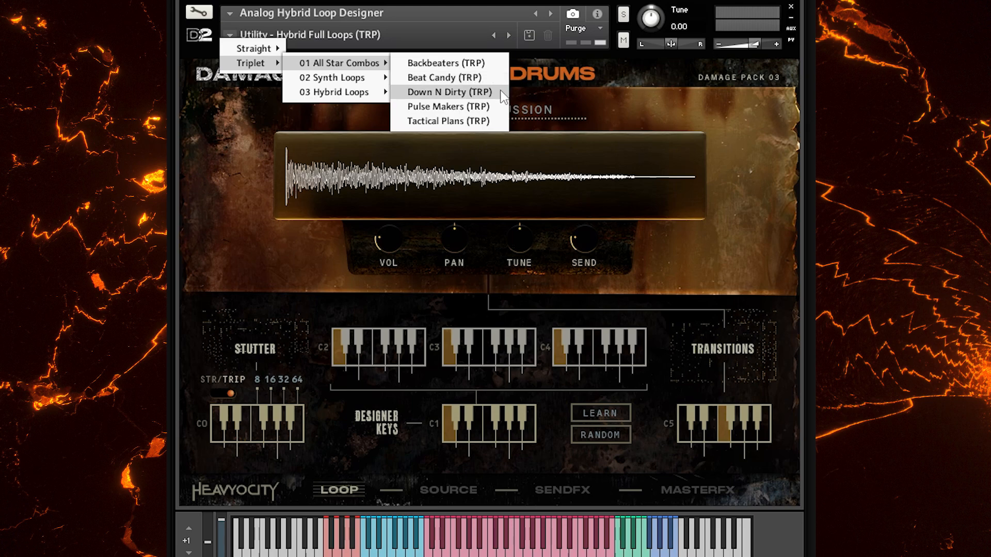
{"action": "left_click", "coordinate": [493, 92]}
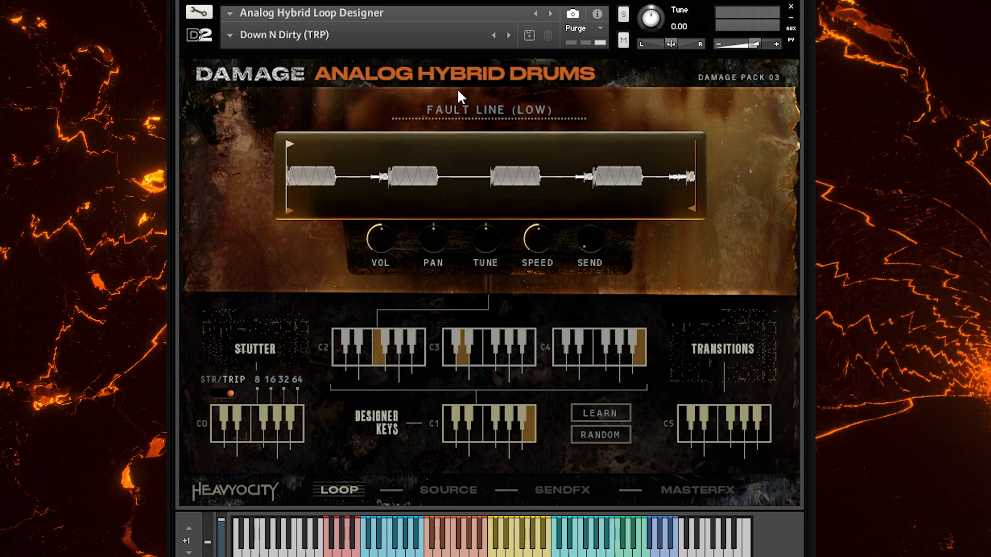
View the Loop Designer's Source, SendFX and MasterFX pages, and return to the Loop page
{"action": "left_click", "coordinate": [452, 488]}
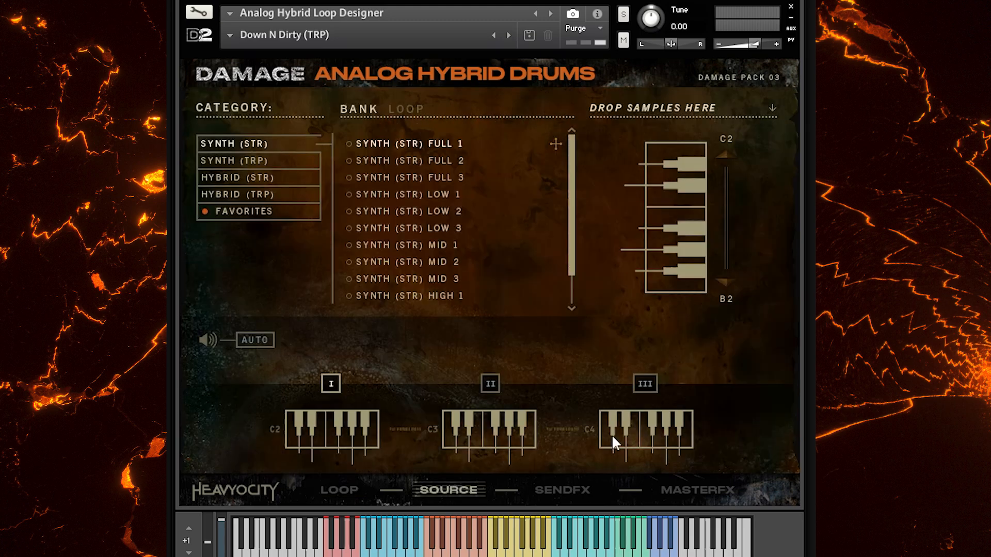
{"action": "left_click", "coordinate": [560, 493]}
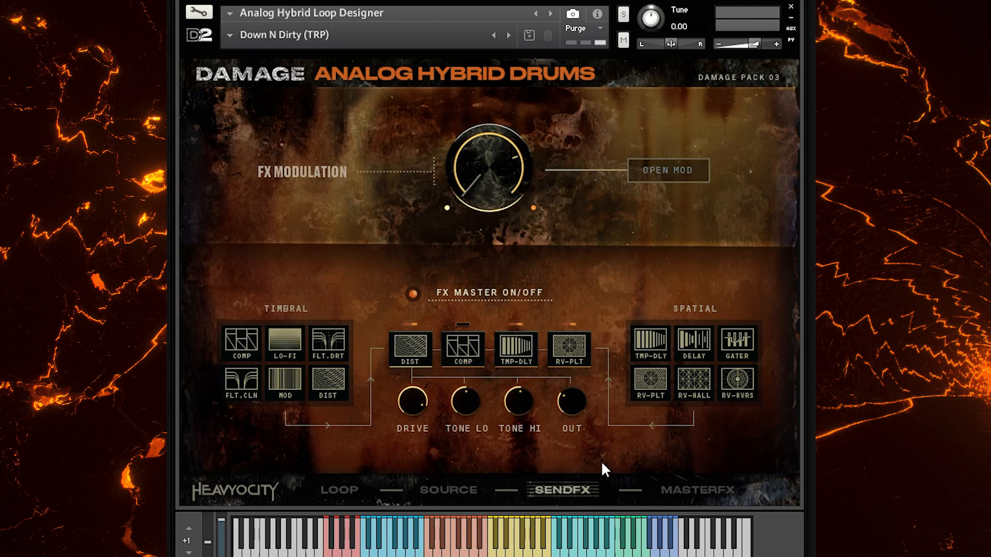
{"action": "left_click", "coordinate": [684, 487]}
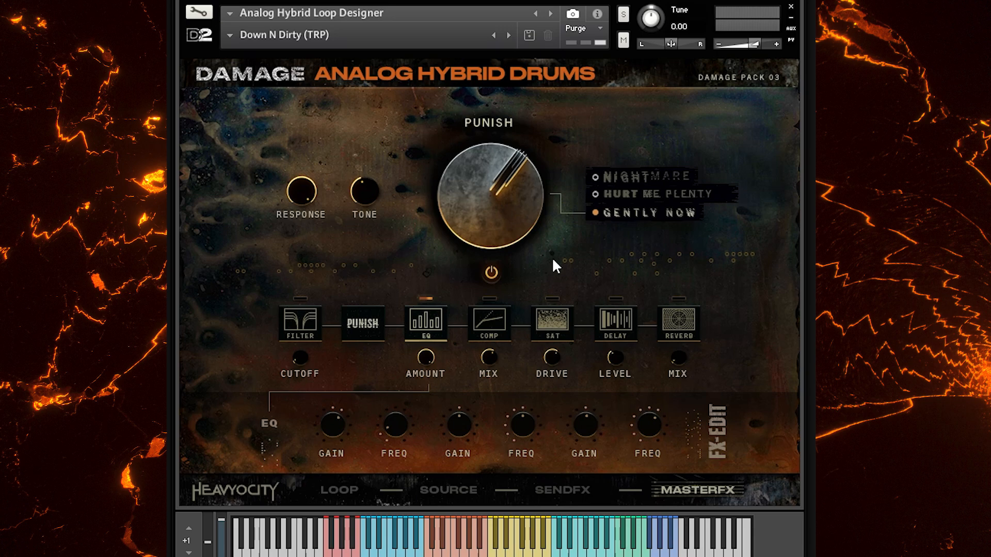
{"action": "left_click", "coordinate": [339, 489]}
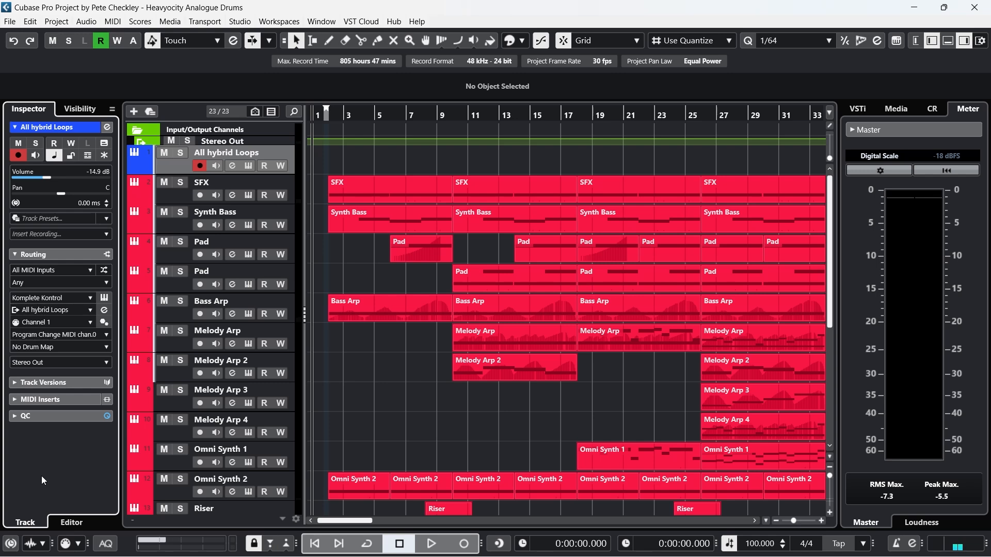
In the Cubase project, look over all the arrangement's tracks and play it through from the start, stopping after the music parts end
{"action": "scroll", "coordinate": [387, 391], "scroll_direction": "down", "scroll_amount": 6}
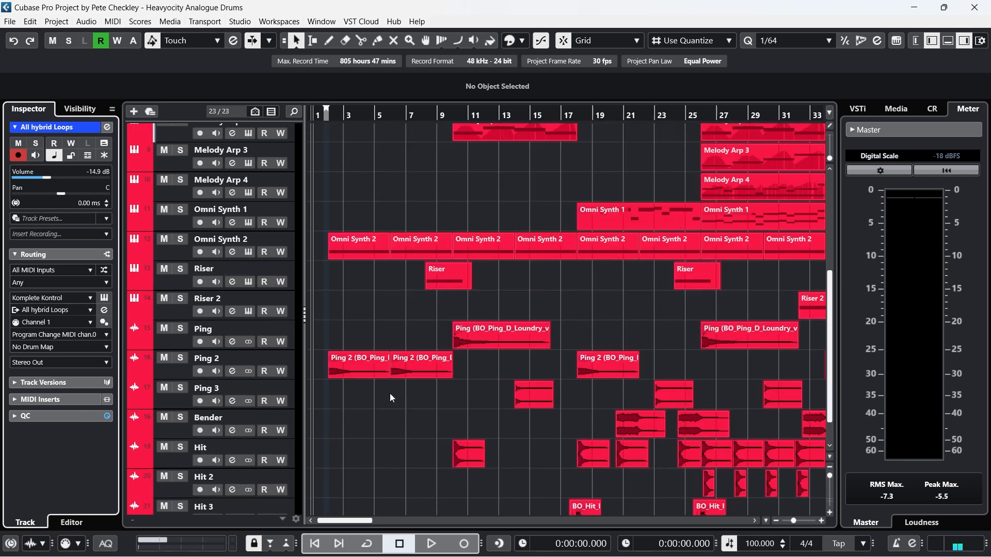
{"action": "scroll", "coordinate": [462, 364], "scroll_direction": "down", "scroll_amount": 1}
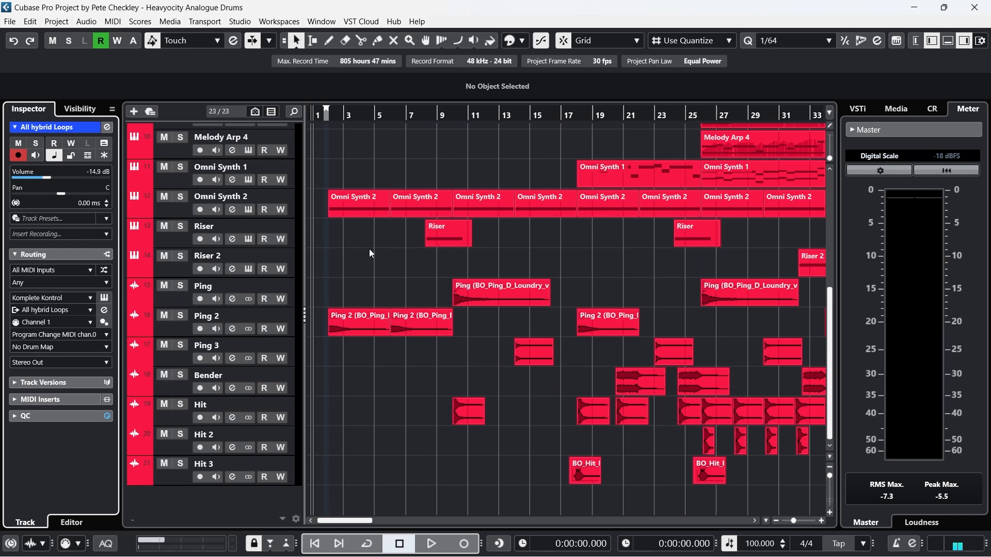
{"action": "scroll", "coordinate": [369, 249], "scroll_direction": "up", "scroll_amount": 10}
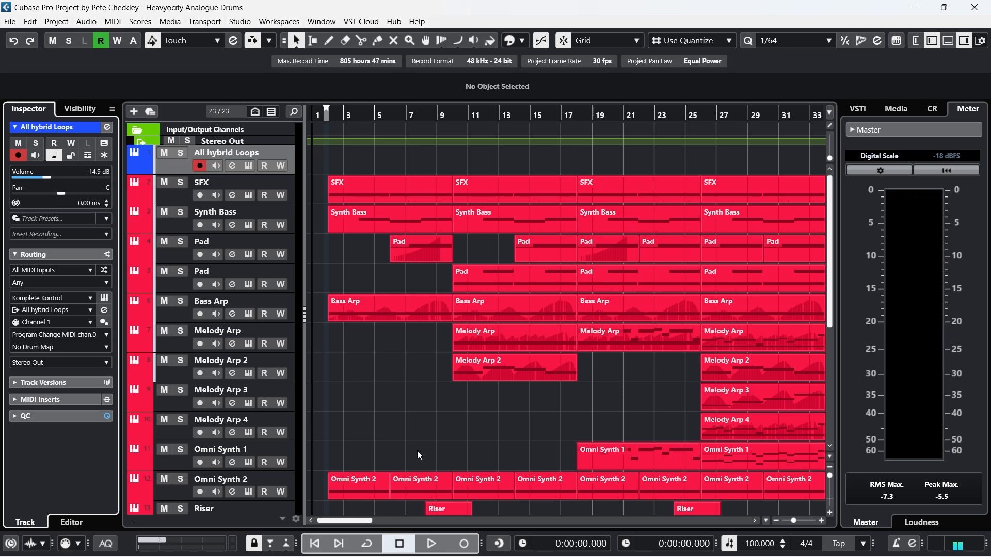
{"action": "left_click", "coordinate": [432, 544]}
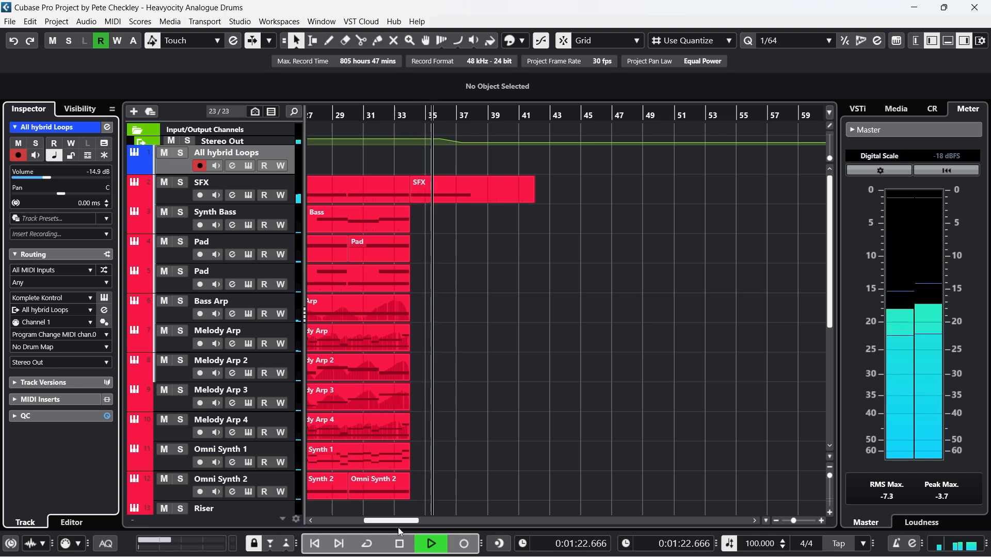
{"action": "left_click", "coordinate": [400, 541]}
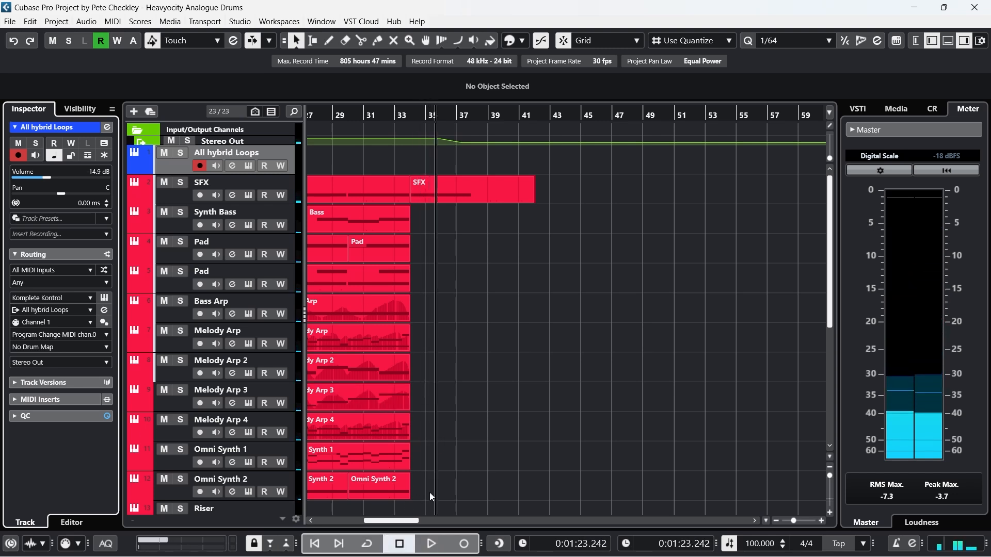
Return the project cursor to the start of the arrangement and place it at bar 2, where the first parts begin
{"action": "key", "text": "Home"}
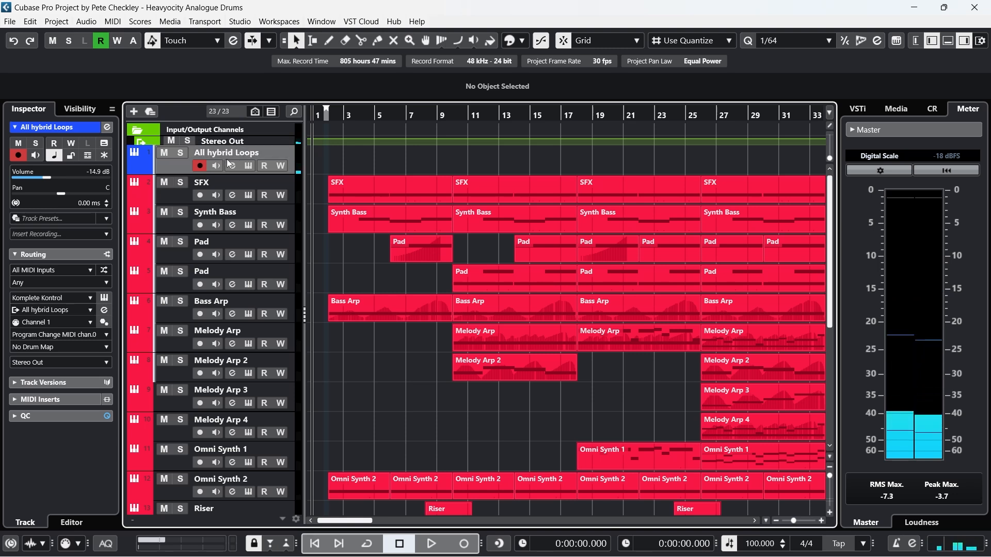
{"action": "left_click", "coordinate": [331, 119]}
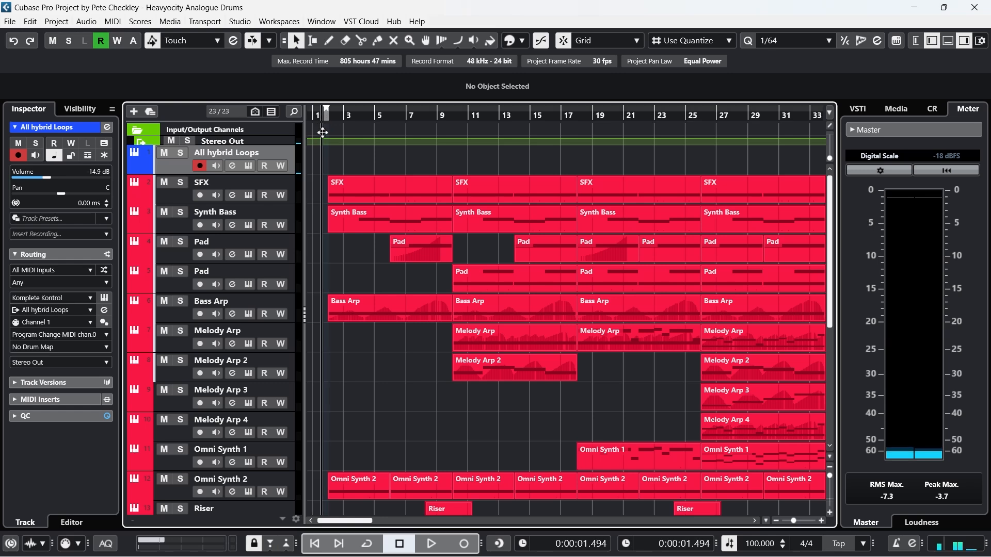
{"action": "left_click_drag", "start_coordinate": [324, 150], "coordinate": [322, 165]}
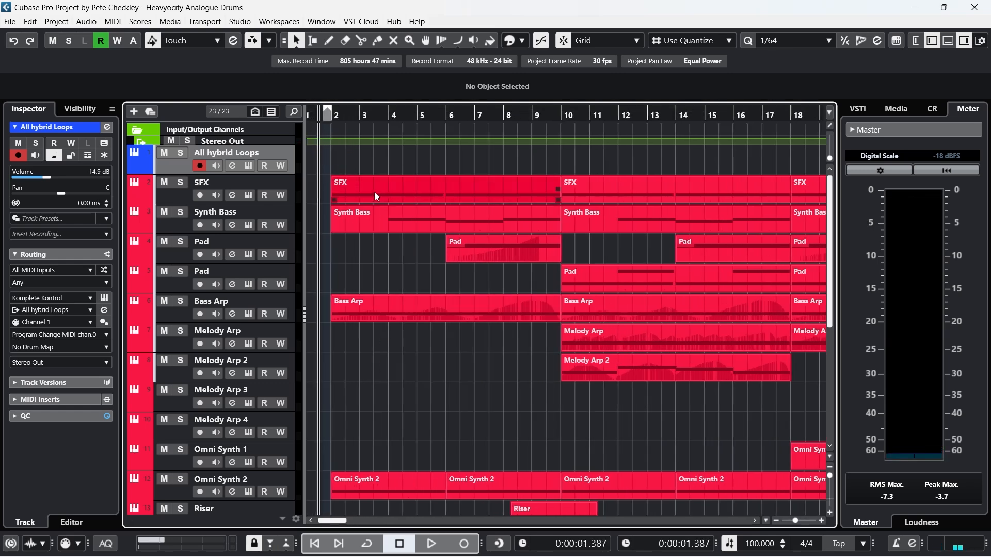
{"action": "left_click", "coordinate": [331, 112]}
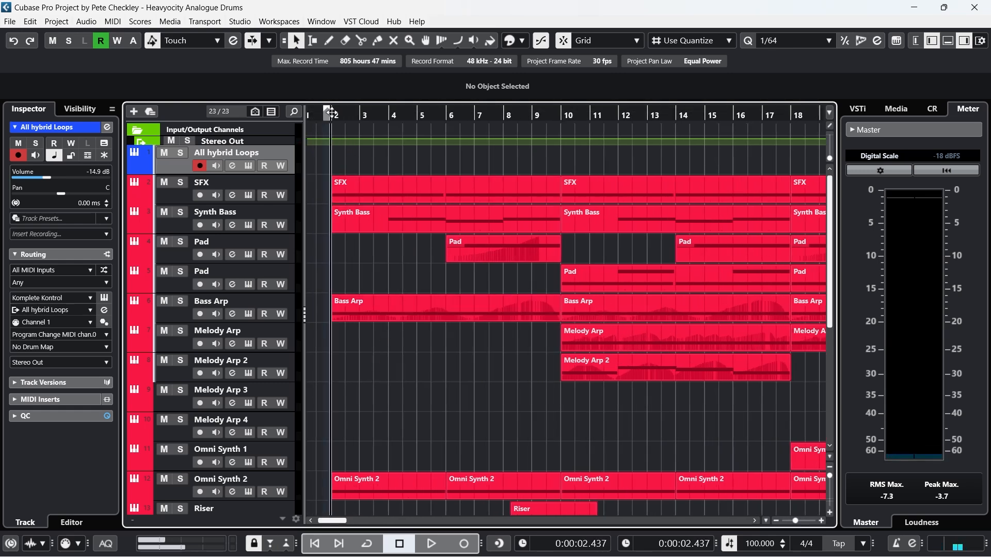
Set the quantize value to 1/1 and draw a MIDI part on the All hybrid Loops track from bar 2 to bar 10
{"action": "left_click", "coordinate": [328, 40]}
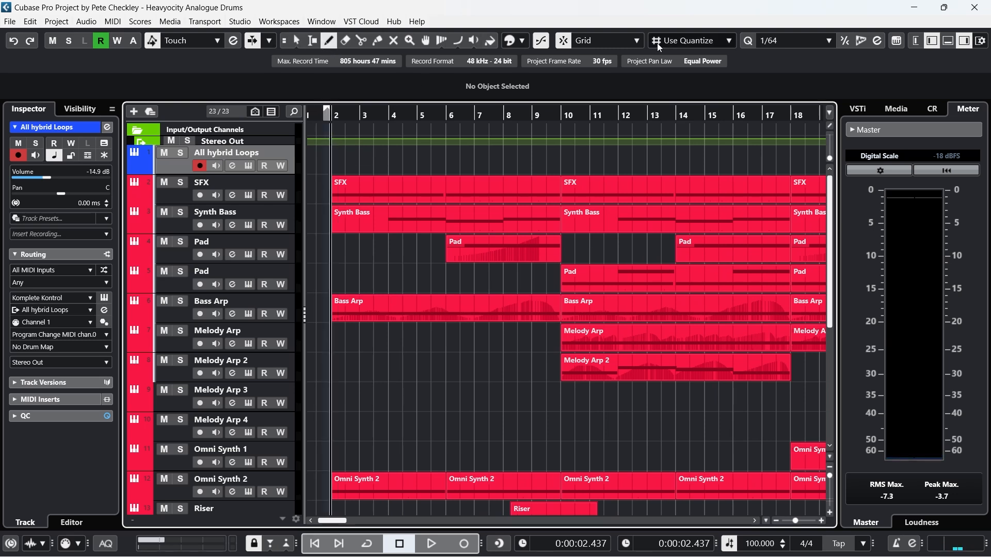
{"action": "left_click", "coordinate": [769, 41]}
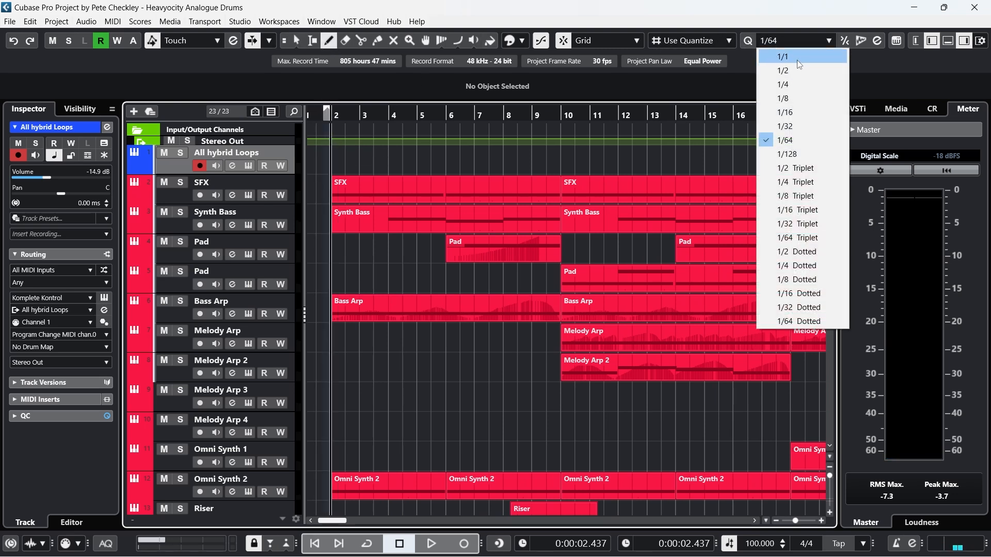
{"action": "left_click", "coordinate": [796, 58]}
{"action": "left_click_drag", "start_coordinate": [334, 157], "coordinate": [570, 176]}
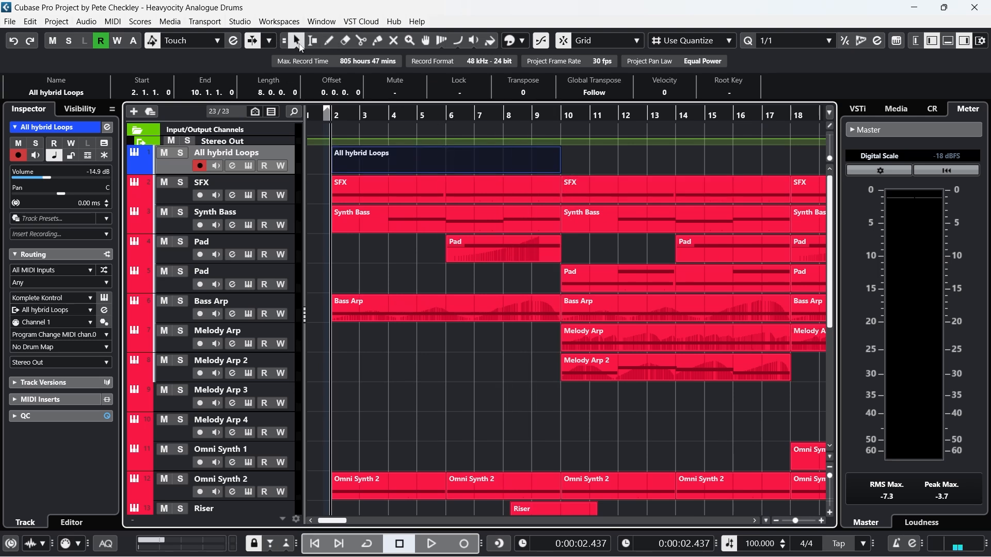
Draw a C3 note in the new All hybrid Loops part, spanning bar 2 to bar 10
{"action": "double_click", "coordinate": [376, 160]}
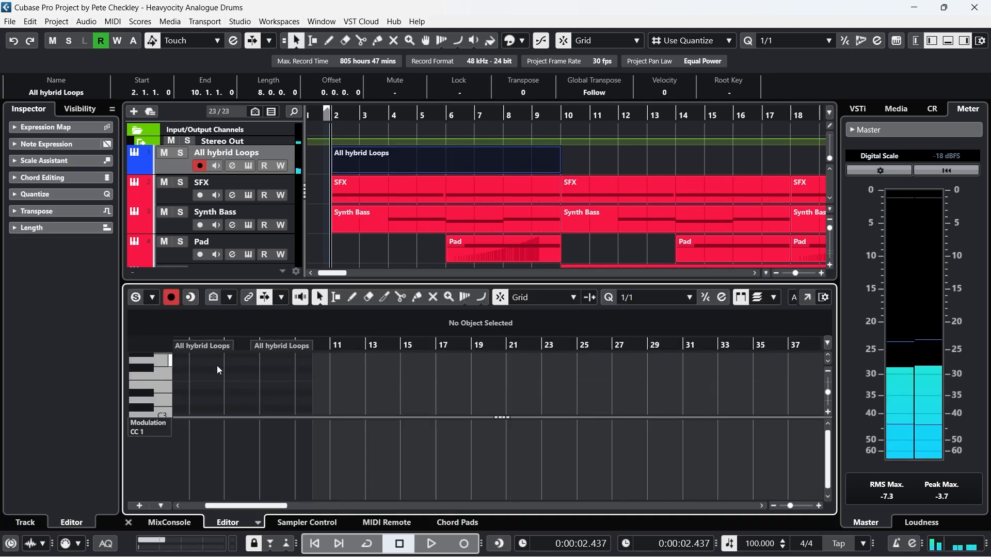
{"action": "left_click_drag", "start_coordinate": [248, 347], "coordinate": [256, 322]}
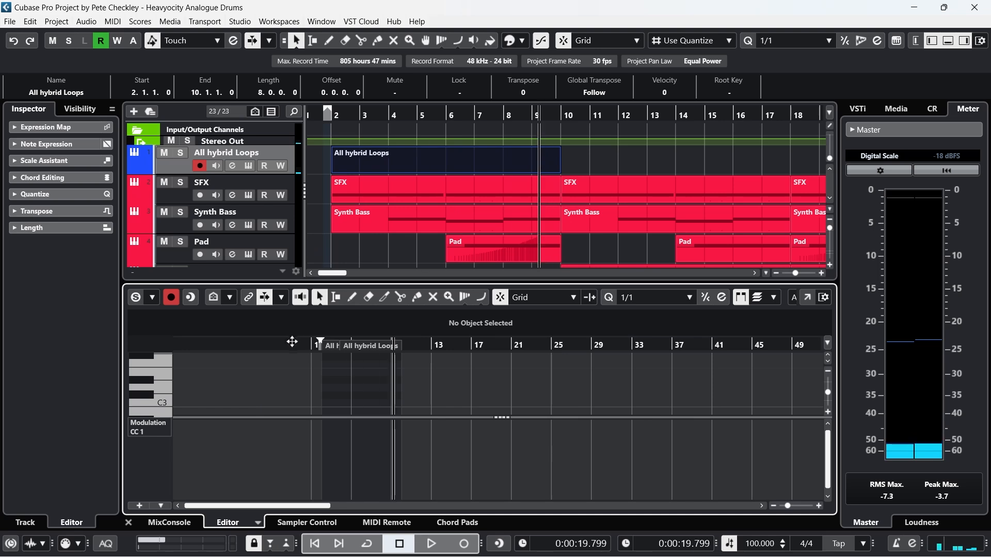
{"action": "left_click_drag", "start_coordinate": [397, 346], "coordinate": [305, 389]}
{"action": "left_click_drag", "start_coordinate": [303, 347], "coordinate": [301, 346]}
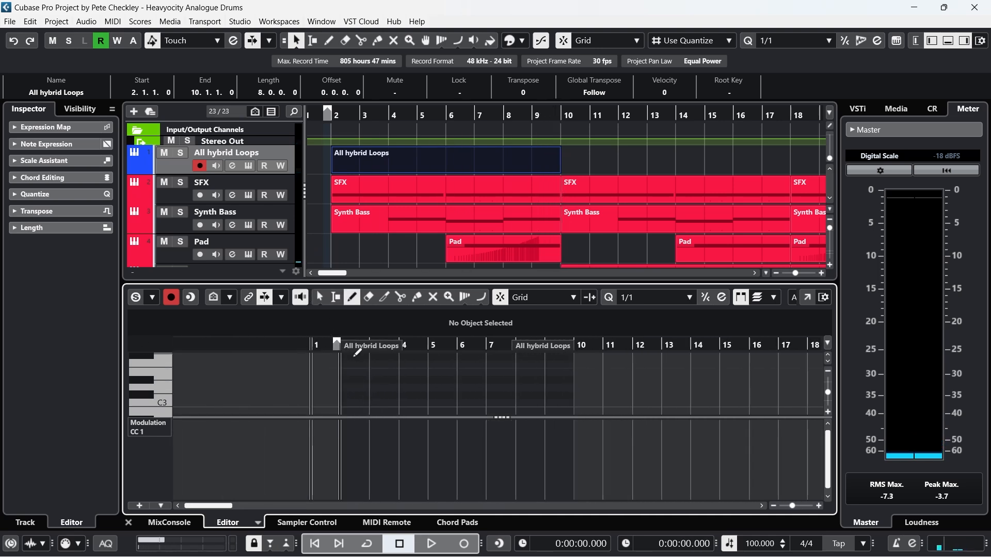
{"action": "left_click_drag", "start_coordinate": [347, 402], "coordinate": [573, 403]}
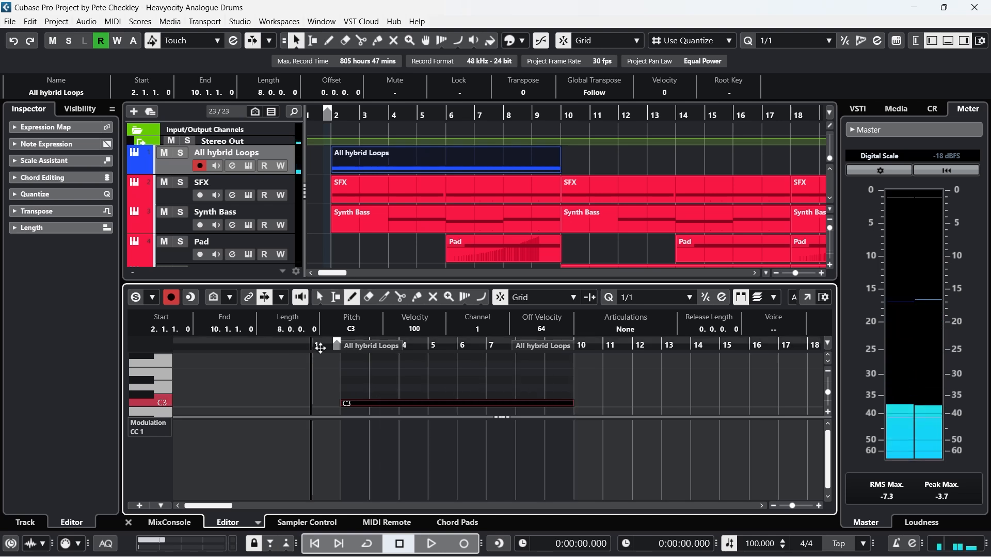
Close the note editor and play the arrangement from bar 2, stopping shortly after bar 10
{"action": "left_click", "coordinate": [338, 347]}
{"action": "left_click", "coordinate": [128, 522]}
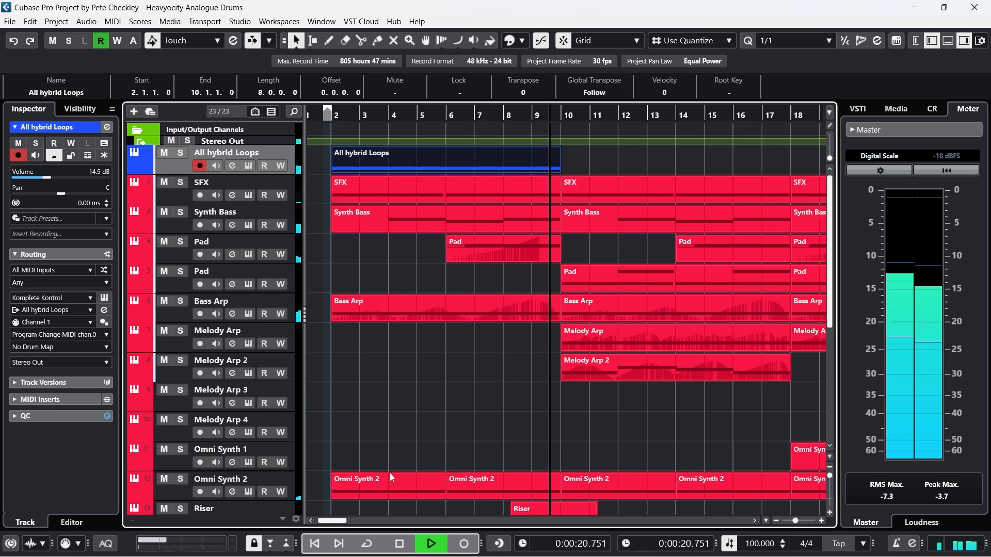
{"action": "key", "text": "space"}
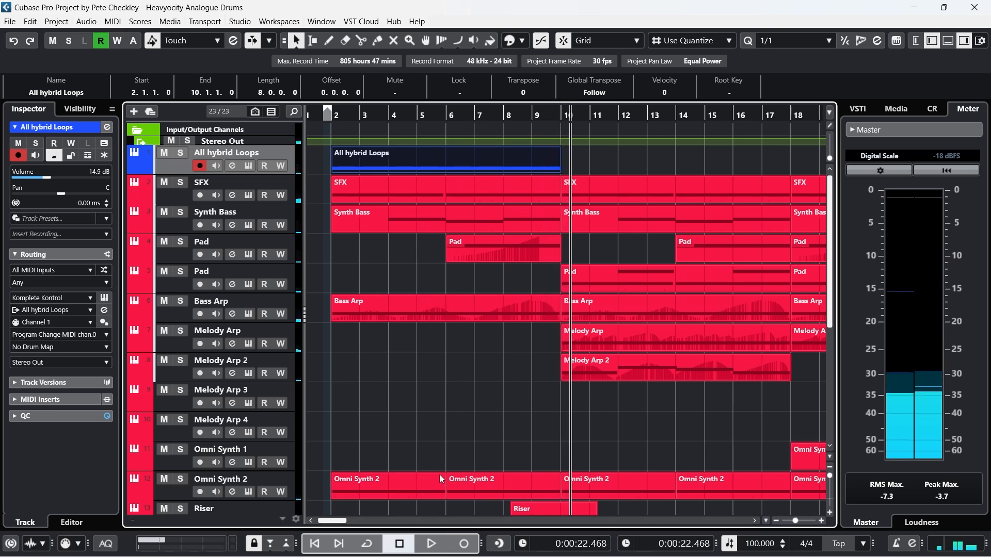
Move all events on every track from bar 10 onwards one bar later, to start at bar 11, and deselect them
{"action": "left_click_drag", "start_coordinate": [587, 117], "coordinate": [582, 88]}
{"action": "left_click", "coordinate": [414, 162]}
{"action": "left_click_drag", "start_coordinate": [653, 547], "coordinate": [641, 508]}
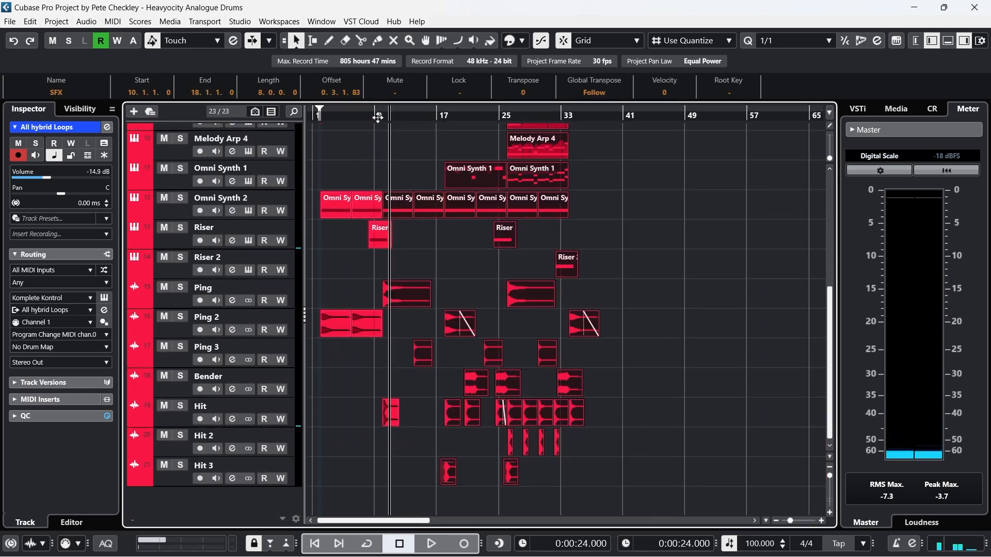
{"action": "left_click_drag", "start_coordinate": [372, 109], "coordinate": [345, 212]}
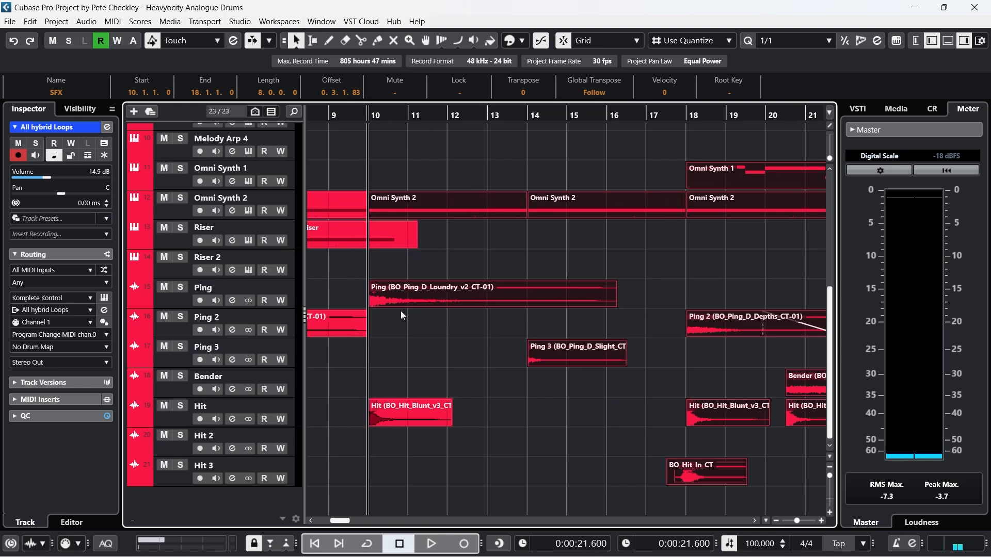
{"action": "left_click_drag", "start_coordinate": [402, 414], "coordinate": [436, 302]}
{"action": "scroll", "coordinate": [397, 315], "scroll_direction": "up", "scroll_amount": 8}
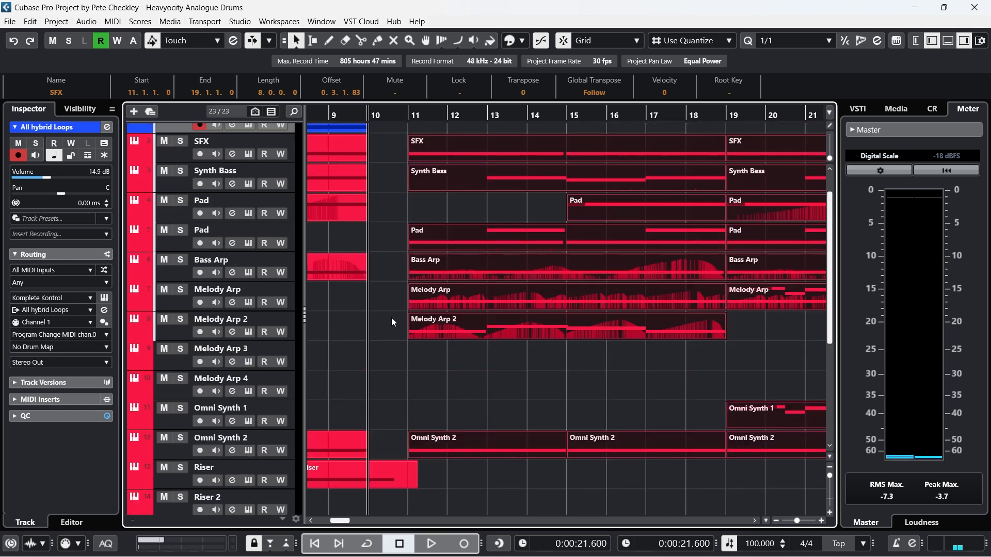
{"action": "left_click", "coordinate": [390, 317]}
Move the first Ping event back to bar 10 and duplicate the Ping track
{"action": "scroll", "coordinate": [417, 346], "scroll_direction": "down", "scroll_amount": 7}
{"action": "left_click_drag", "start_coordinate": [435, 343], "coordinate": [412, 356]}
{"action": "right_click", "coordinate": [291, 333]}
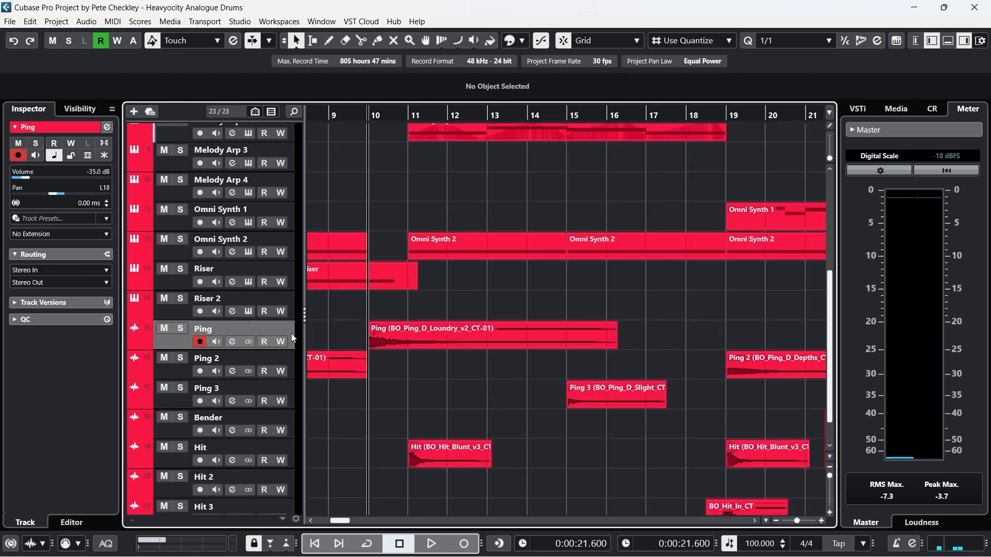
{"action": "left_click", "coordinate": [417, 61]}
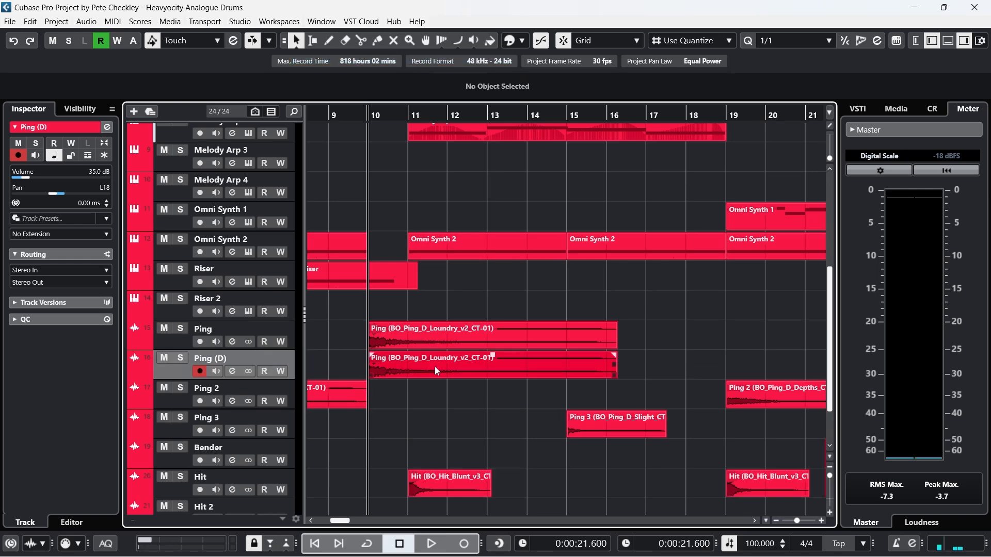
On the duplicated Ping track, move the first event to bar 11 and delete the event at bar 27
{"action": "left_click_drag", "start_coordinate": [435, 367], "coordinate": [473, 364]}
{"action": "left_click_drag", "start_coordinate": [443, 119], "coordinate": [443, 98]}
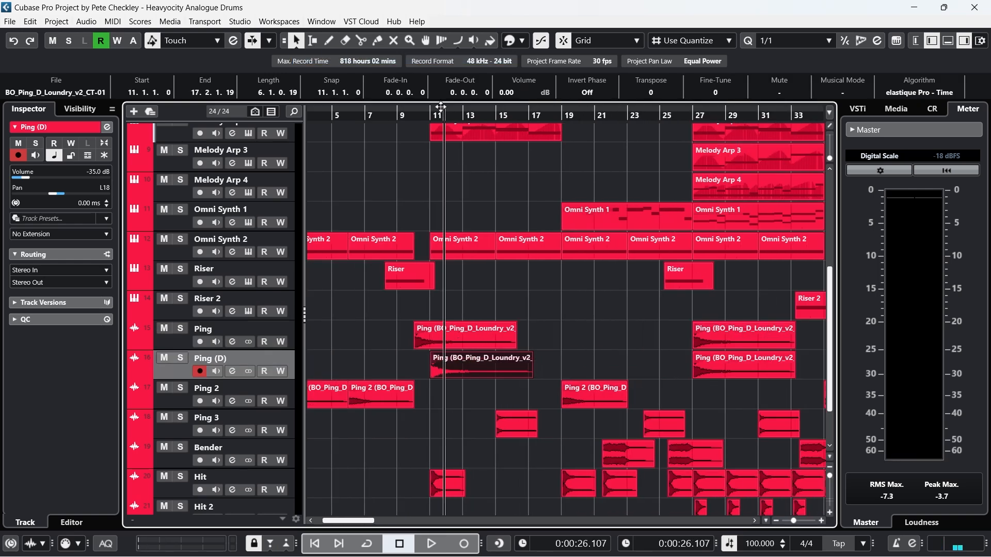
{"action": "left_click_drag", "start_coordinate": [674, 364], "coordinate": [830, 367]}
{"action": "key", "text": "Delete"}
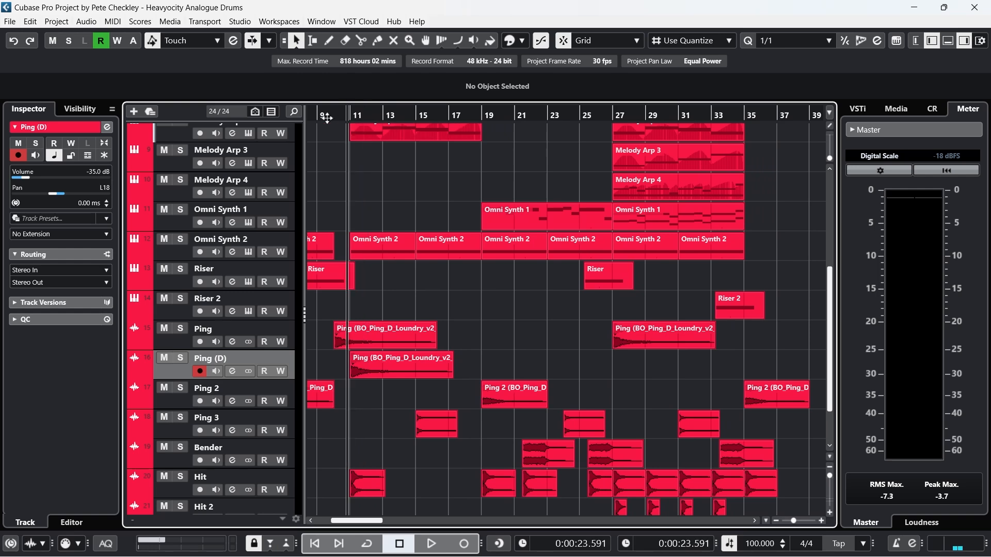
Play the transition from about bar 9, stopping just after bar 11 begins
{"action": "key", "text": "space"}
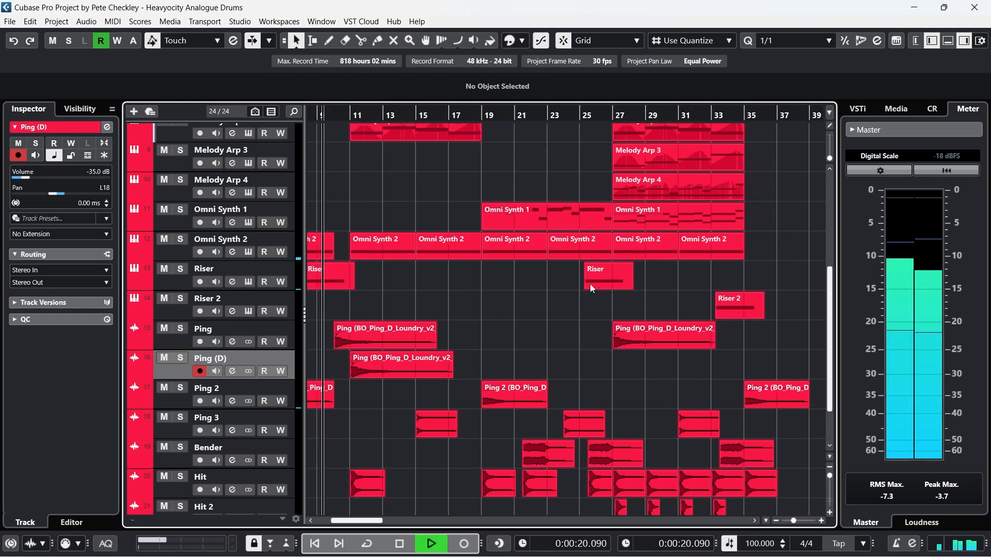
{"action": "scroll", "coordinate": [808, 216], "scroll_direction": "up", "scroll_amount": 5}
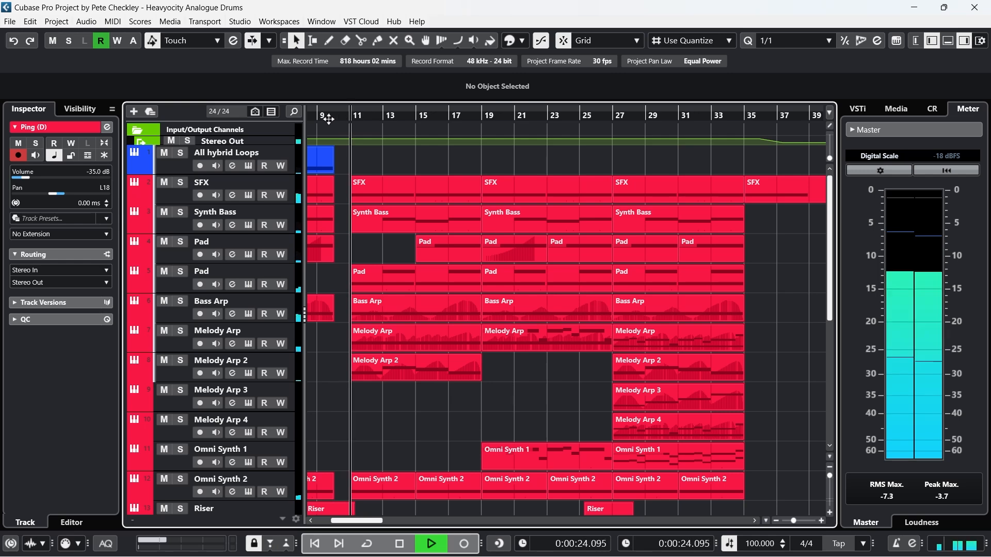
{"action": "key", "text": "space"}
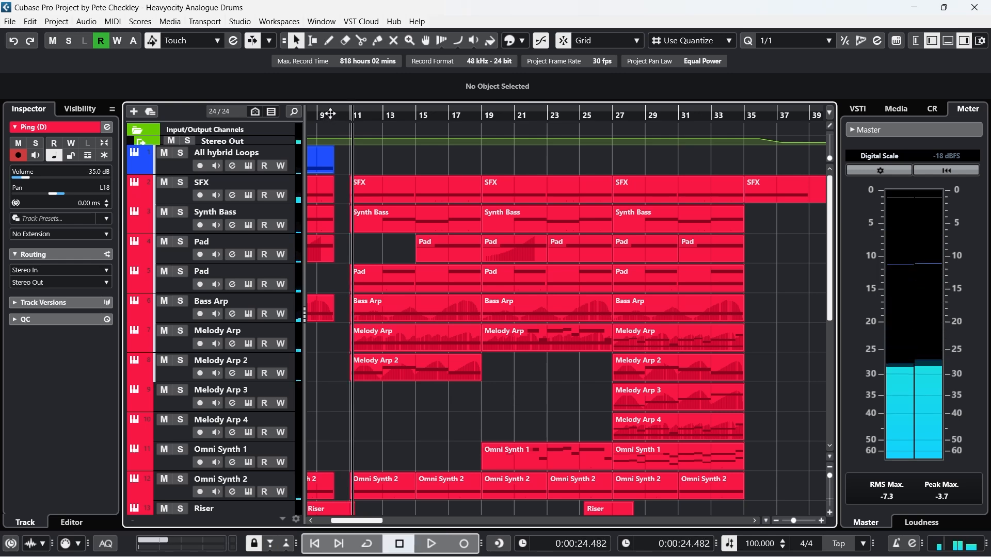
Extend the end of the All hybrid Loops part to 10.1.2.52 and its C3 note to 10.1.1.29
{"action": "left_click_drag", "start_coordinate": [329, 114], "coordinate": [401, 173]}
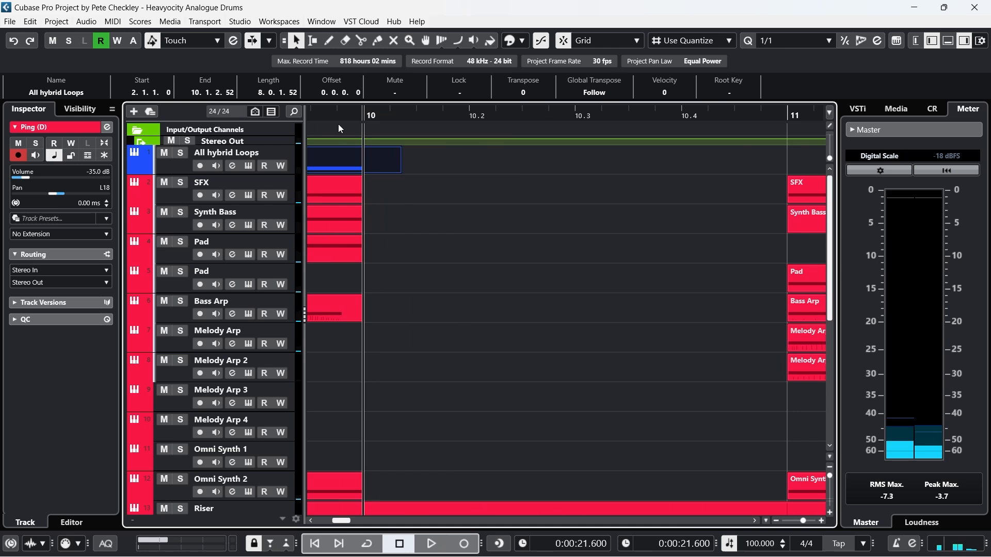
{"action": "double_click", "coordinate": [363, 167]}
{"action": "left_click_drag", "start_coordinate": [341, 338], "coordinate": [351, 355]}
{"action": "left_click_drag", "start_coordinate": [539, 346], "coordinate": [521, 417]}
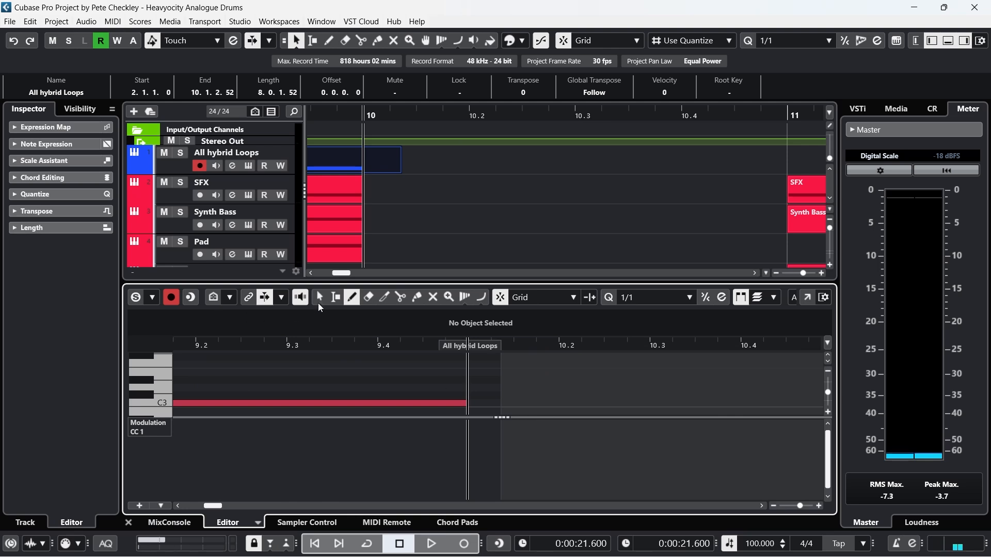
{"action": "left_click_drag", "start_coordinate": [466, 403], "coordinate": [472, 406]}
Play the arrangement from bar 2, close the note editor, and stop playback after bar 11
{"action": "left_click_drag", "start_coordinate": [397, 348], "coordinate": [216, 321]}
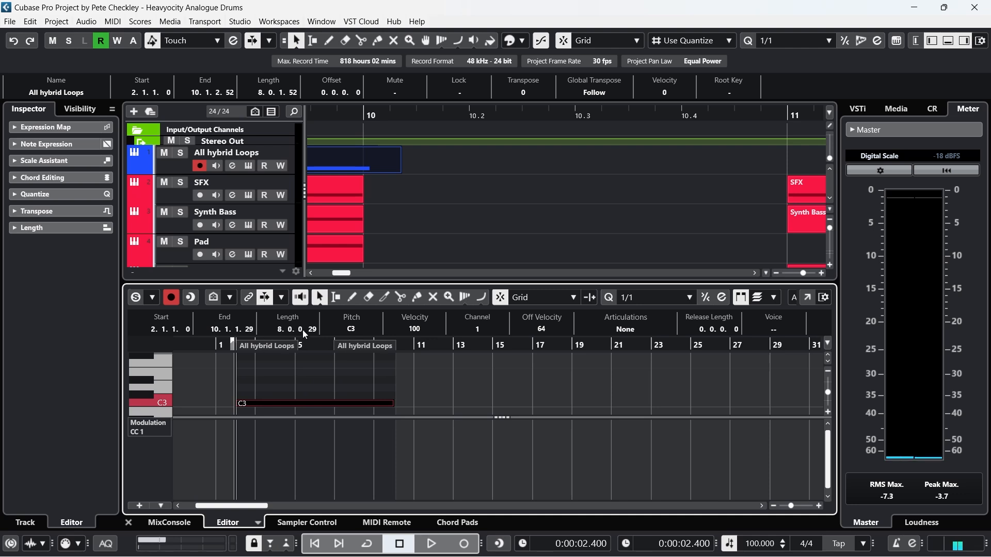
{"action": "key", "text": "space"}
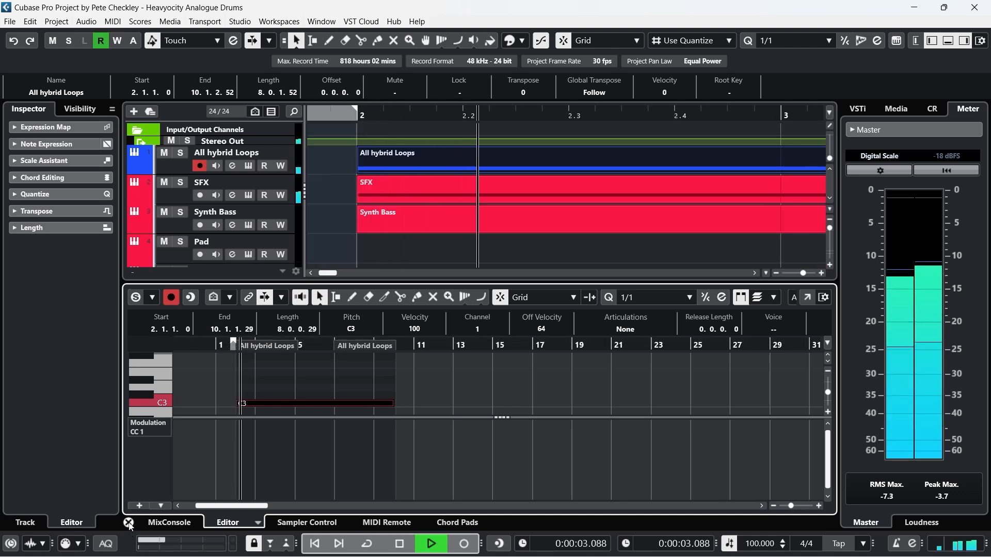
{"action": "left_click", "coordinate": [128, 523]}
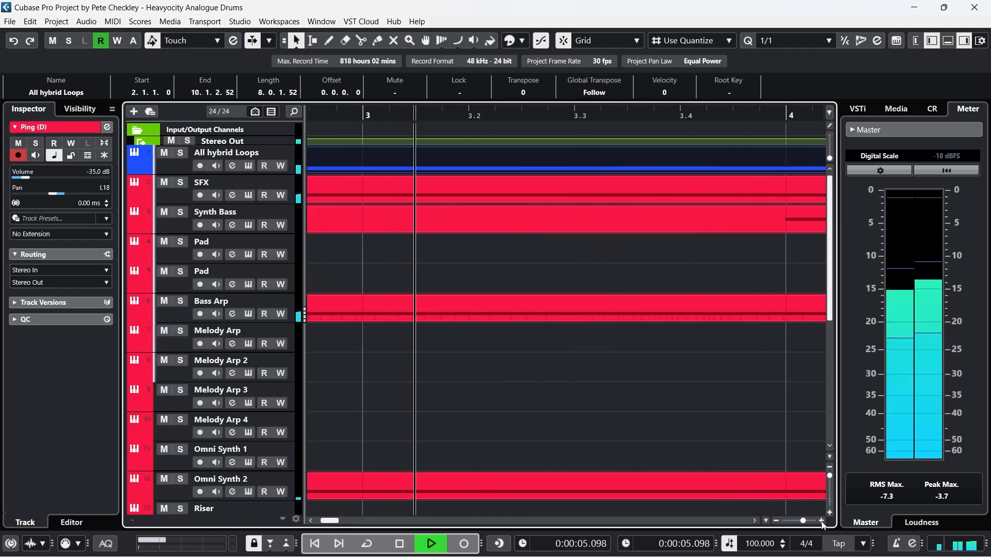
{"action": "left_click_drag", "start_coordinate": [803, 521], "coordinate": [797, 524]}
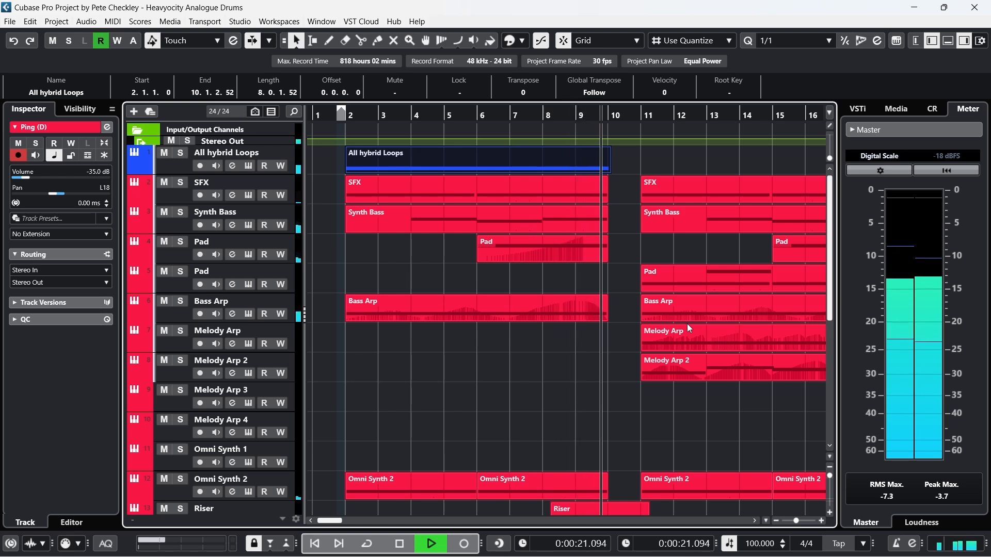
{"action": "left_click", "coordinate": [401, 545]}
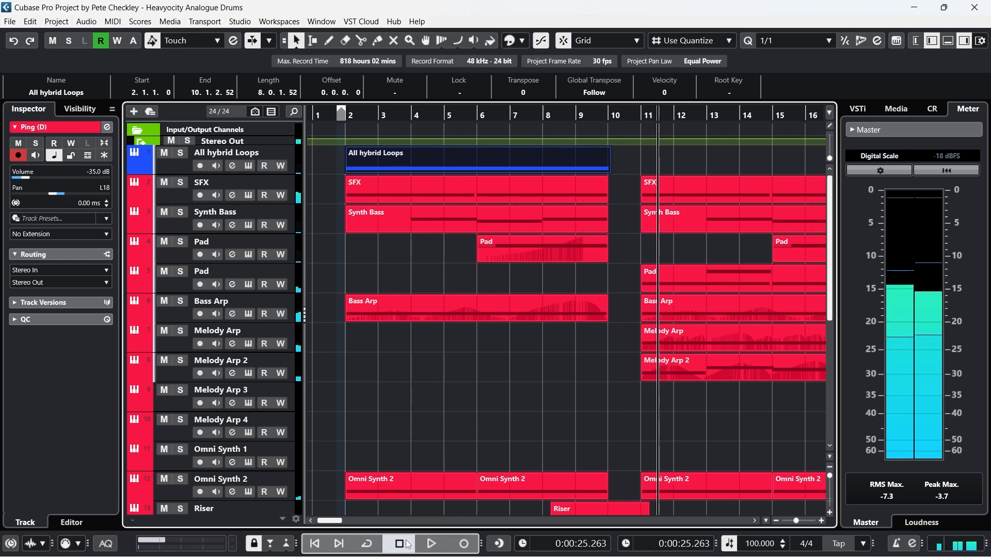
Duplicate the All hybrid Loops track and select the part on the duplicate
{"action": "right_click", "coordinate": [187, 173]}
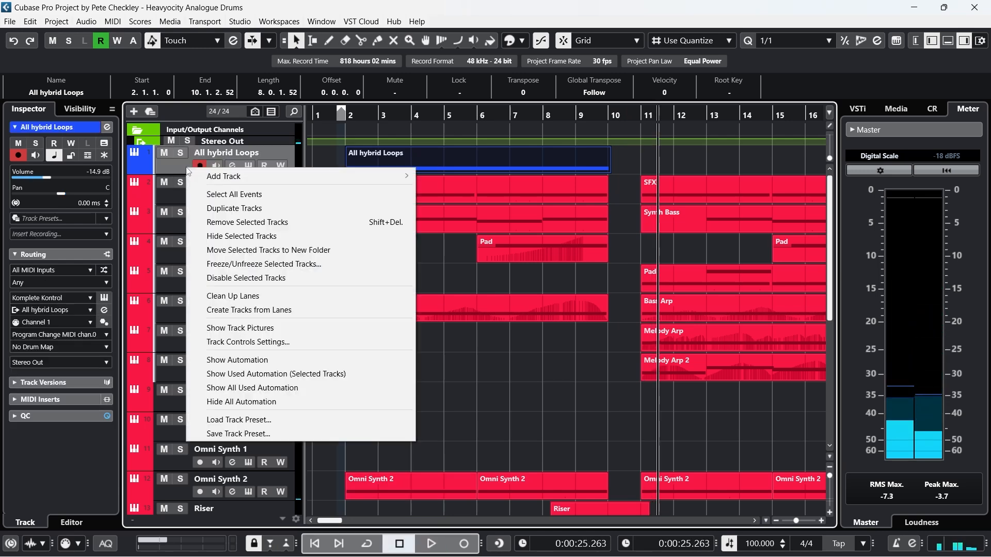
{"action": "left_click", "coordinate": [247, 207]}
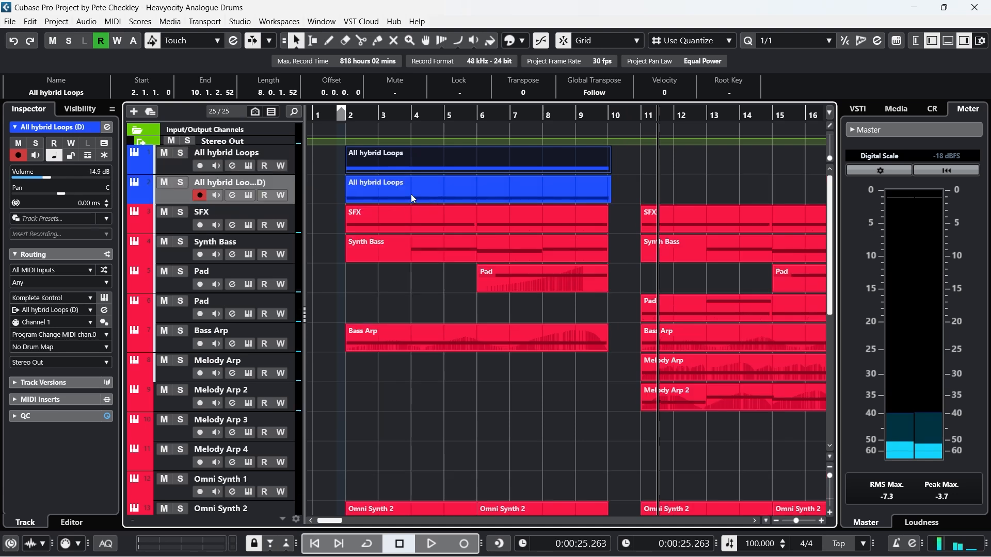
{"action": "left_click_drag", "start_coordinate": [410, 194], "coordinate": [379, 190]}
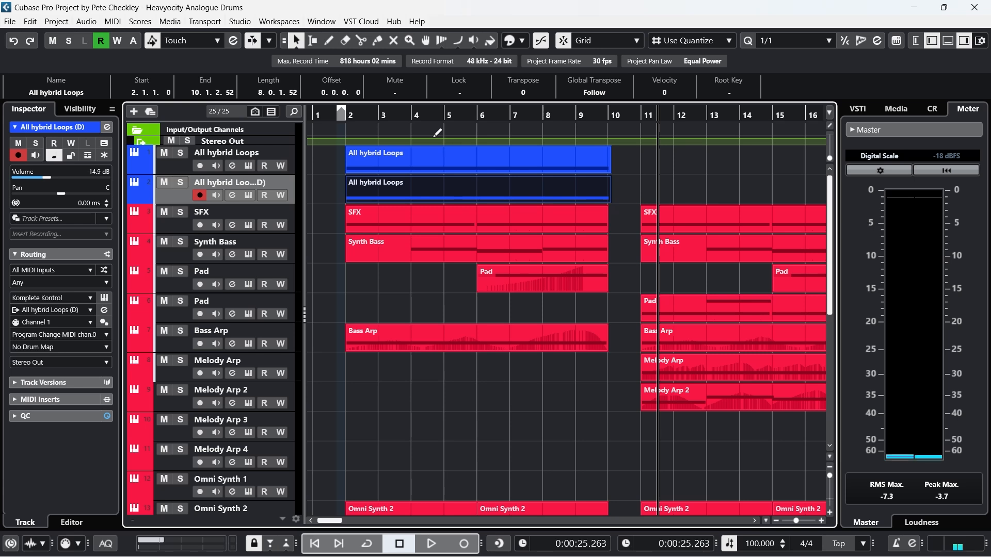
In the duplicated part, shorten the C3 note to start at bar 6 and transpose it up to D3
{"action": "double_click", "coordinate": [434, 183]}
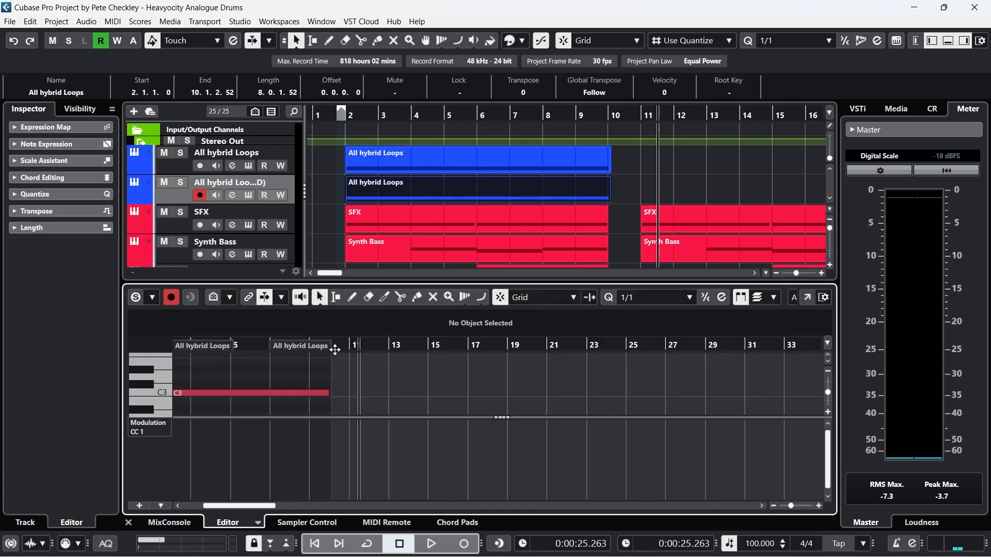
{"action": "left_click_drag", "start_coordinate": [335, 350], "coordinate": [413, 392]}
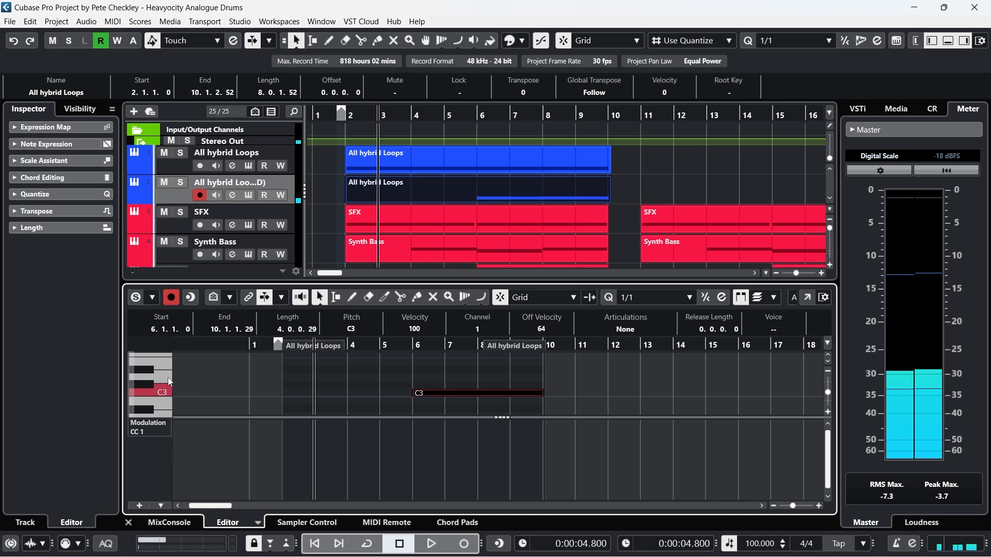
{"action": "key", "text": "Up"}
{"action": "key", "text": "Up"}
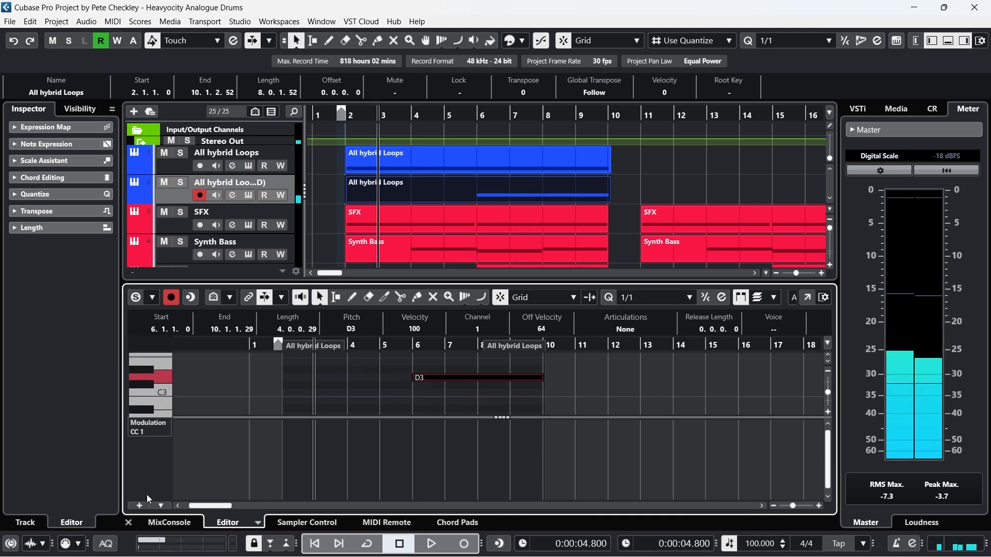
Close the note editor and play the arrangement from bar 2 to hear both loop tracks together
{"action": "key", "text": "Return"}
{"action": "left_click", "coordinate": [348, 120]}
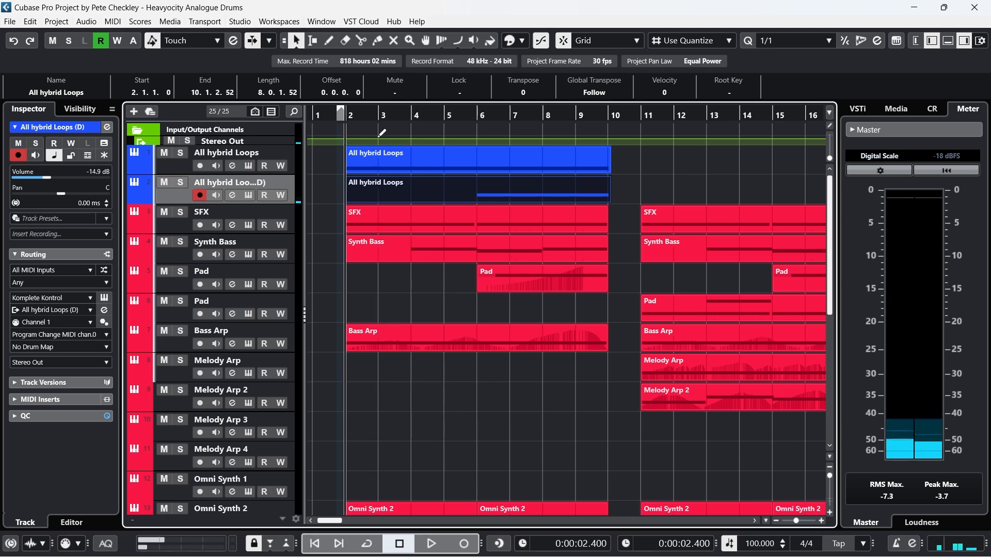
{"action": "key", "text": "space"}
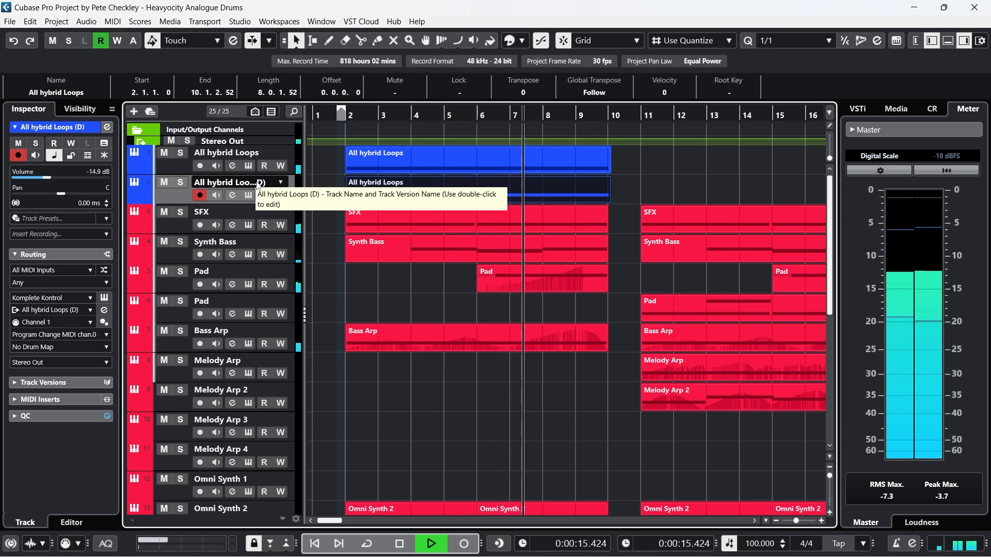
Rename the duplicated loop track as All hybrid Loops 2 and stop playback
{"action": "double_click", "coordinate": [279, 185]}
{"action": "key", "text": "BackSpace"}
{"action": "key", "text": "BackSpace"}
{"action": "key", "text": "BackSpace"}
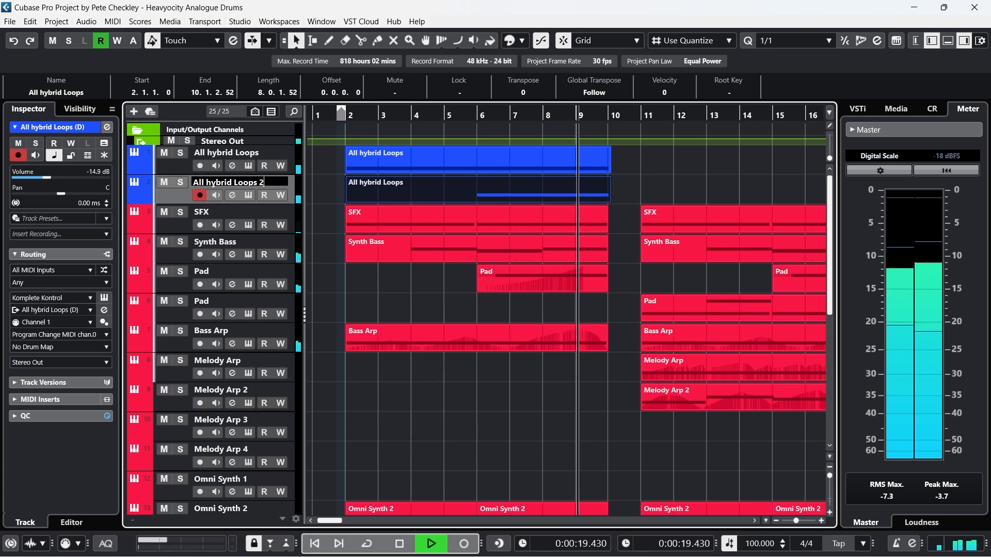
{"action": "type", "text": "2"}
{"action": "key", "text": "Return"}
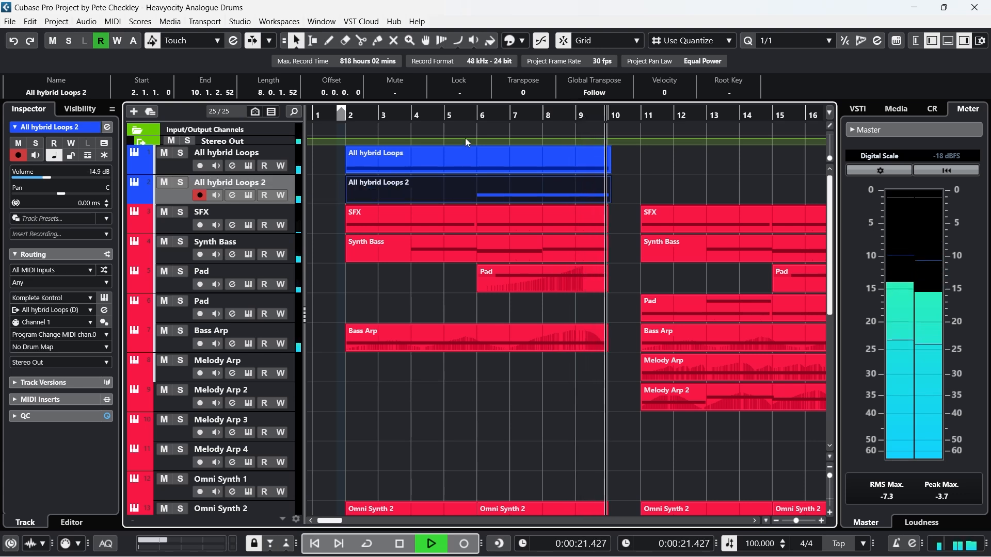
{"action": "key", "text": "space"}
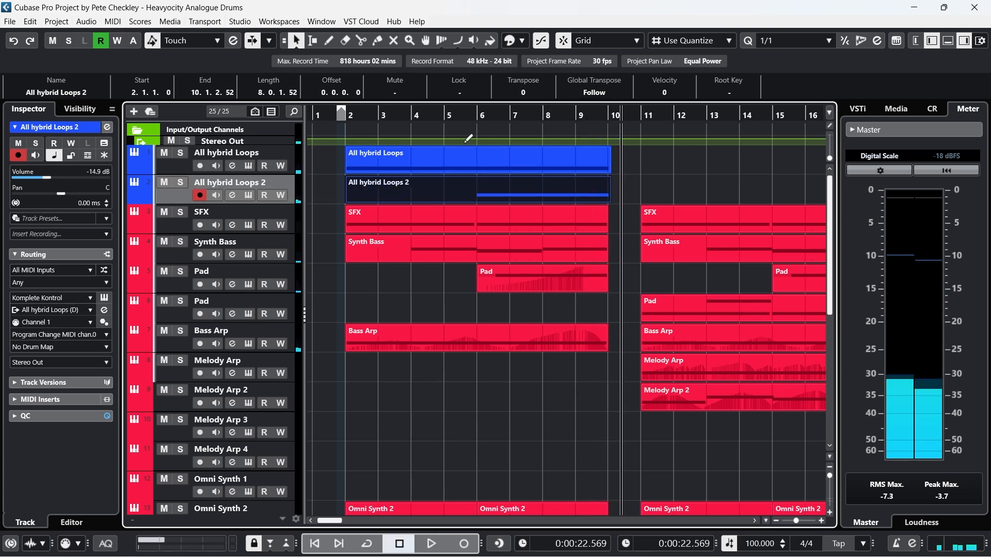
Select the All hybrid Loops and All hybrid Loops 2 parts and move them both to start at bar 11
{"action": "key", "text": "Home"}
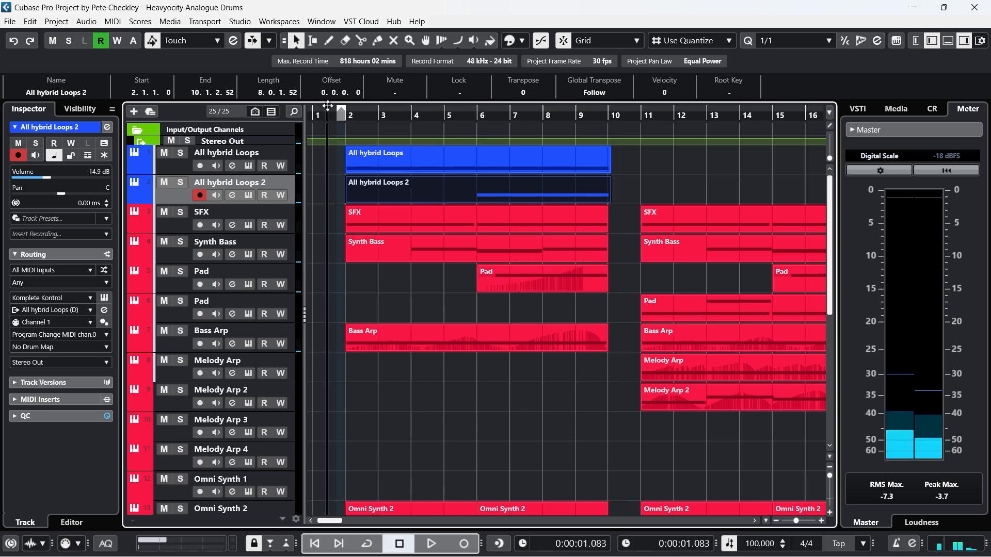
{"action": "key", "text": "g"}
{"action": "left_click_drag", "start_coordinate": [320, 158], "coordinate": [401, 194]}
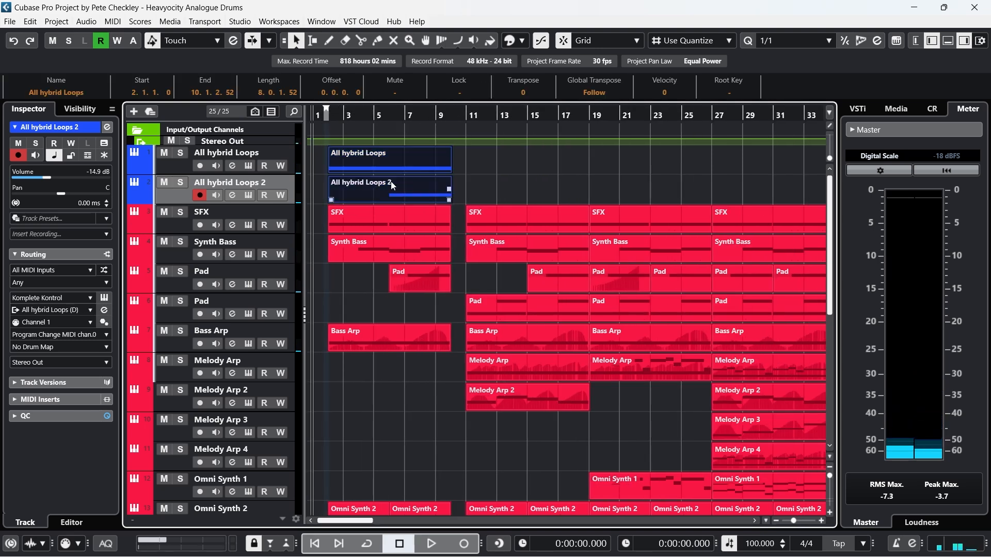
{"action": "left_click_drag", "start_coordinate": [383, 160], "coordinate": [503, 164]}
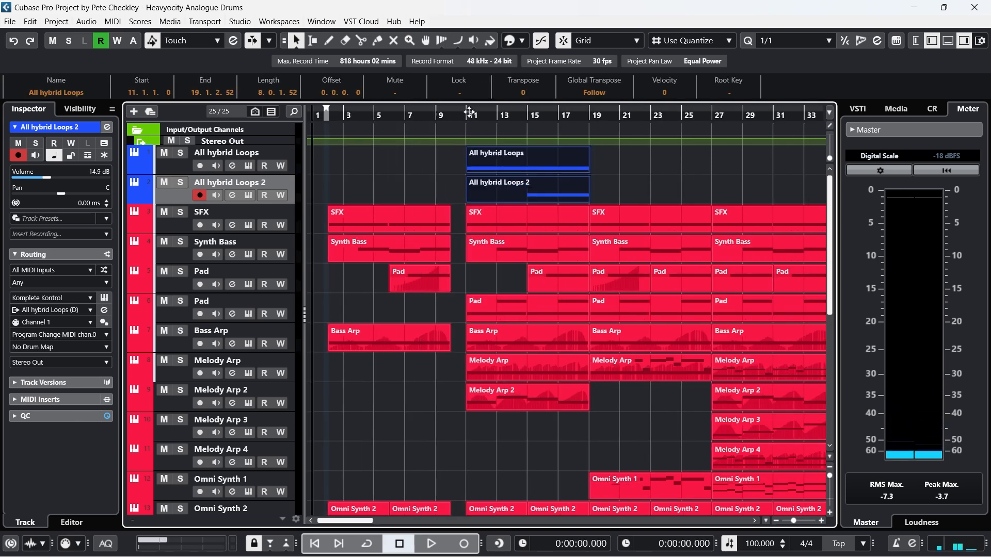
Duplicate the All hybrid Loops 2 track and delete the part on the duplicate
{"action": "left_click_drag", "start_coordinate": [472, 114], "coordinate": [319, 140]}
{"action": "right_click", "coordinate": [175, 201]}
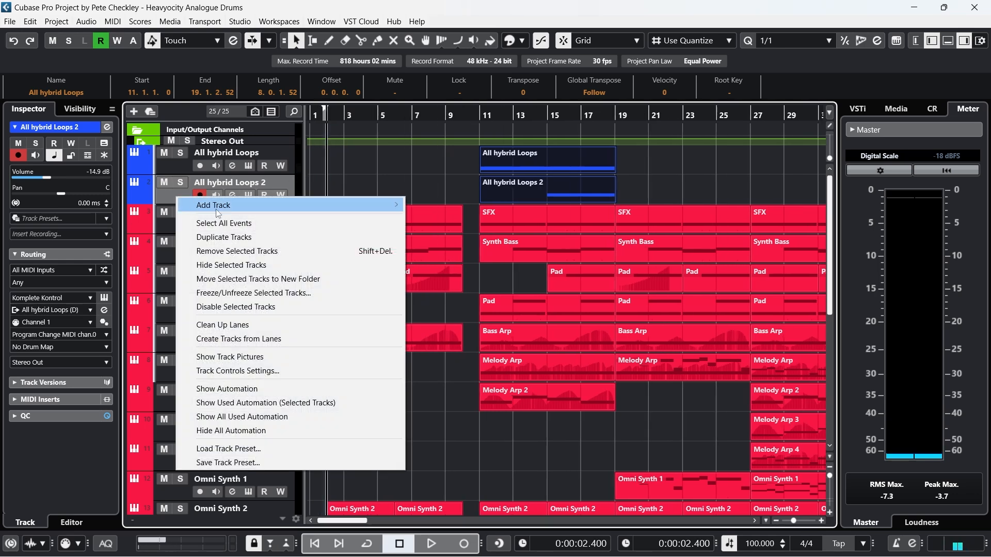
{"action": "left_click", "coordinate": [253, 239]}
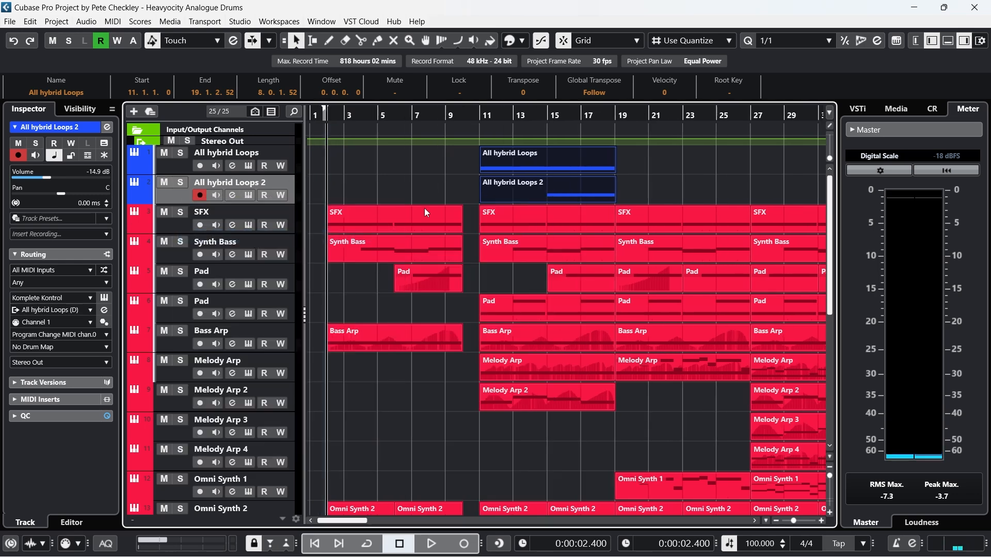
{"action": "left_click", "coordinate": [521, 215]}
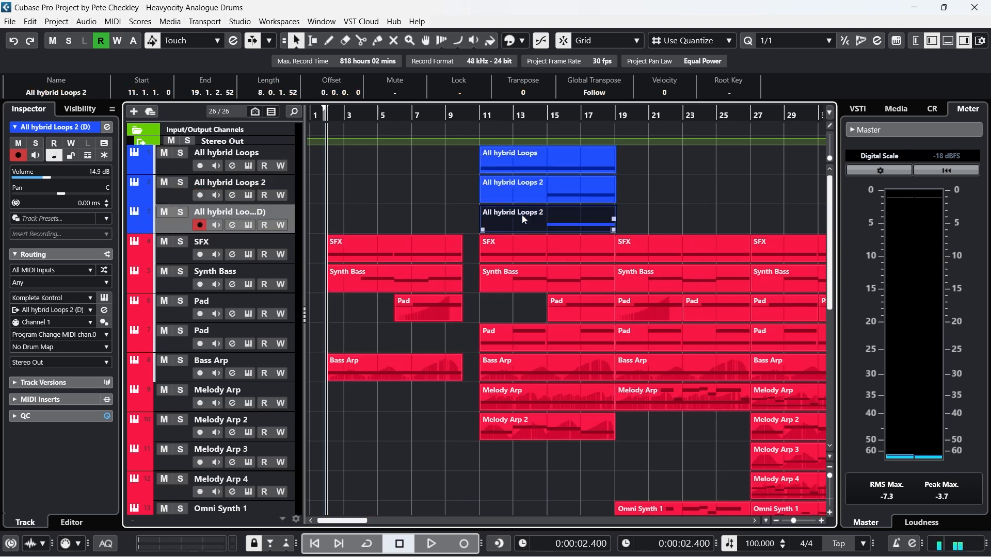
{"action": "key", "text": "Delete"}
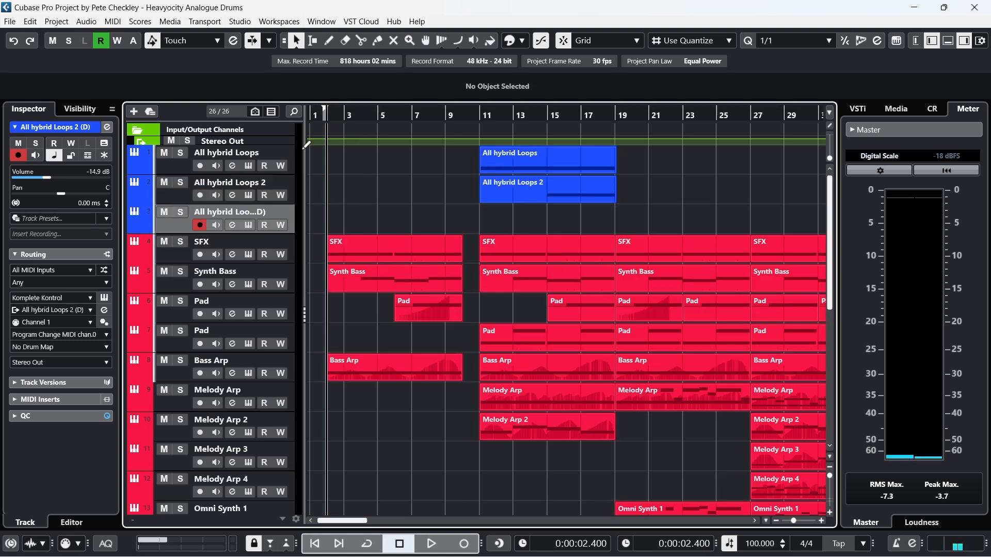
Open the duplicate track's Komplete Kontrol preset browser and review the Analog Hybrid Drums banks, keeping the Straight loop bank
{"action": "left_click", "coordinate": [248, 225]}
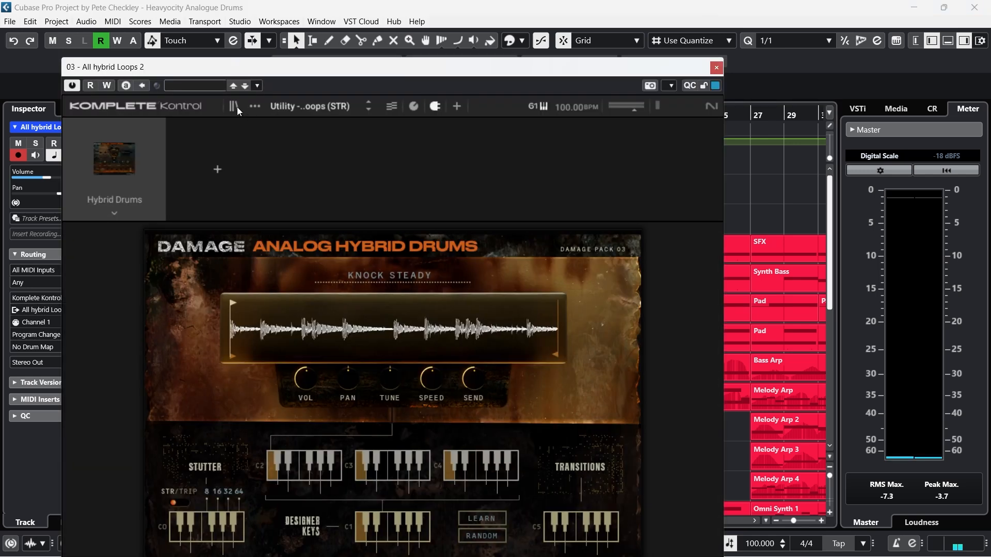
{"action": "left_click", "coordinate": [237, 107]}
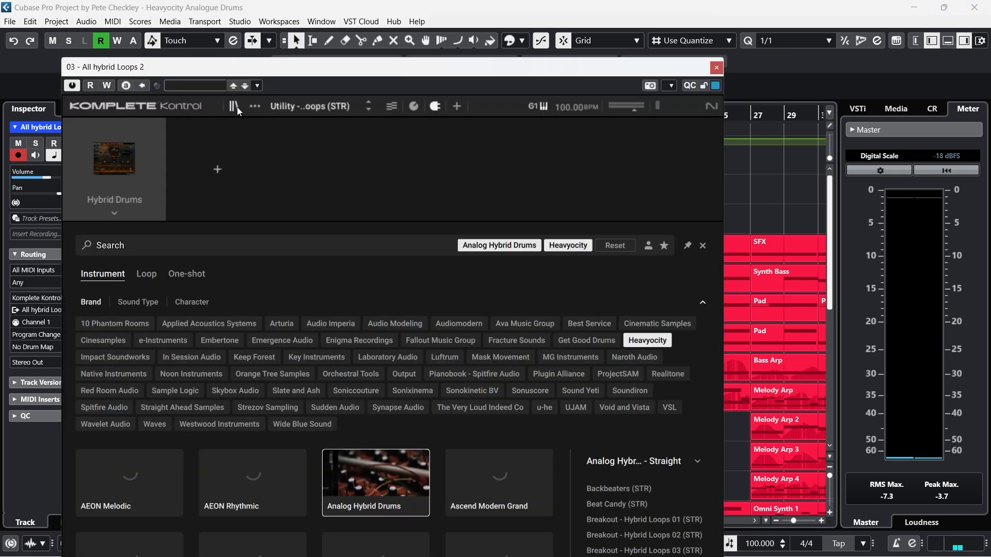
{"action": "left_click_drag", "start_coordinate": [361, 73], "coordinate": [380, 17]}
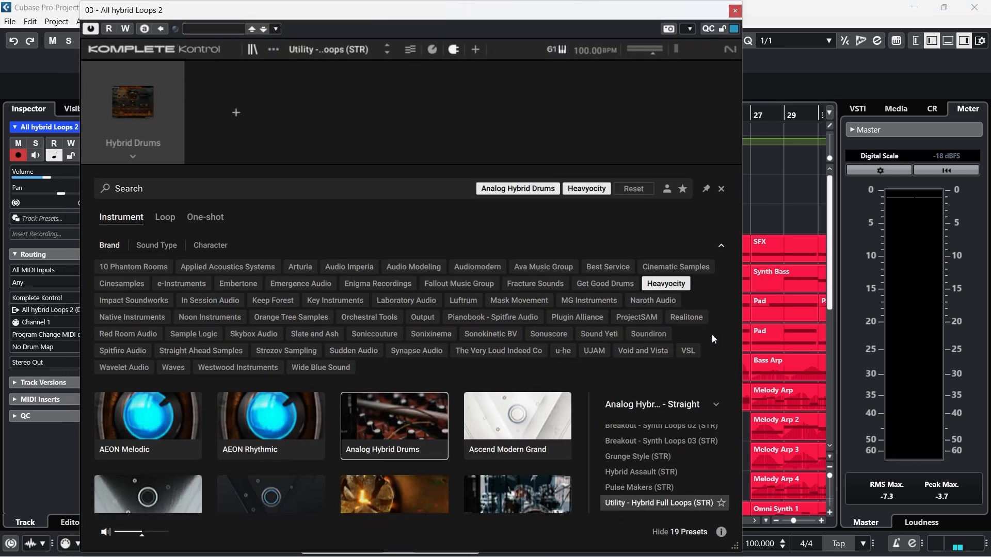
{"action": "left_click", "coordinate": [658, 401]}
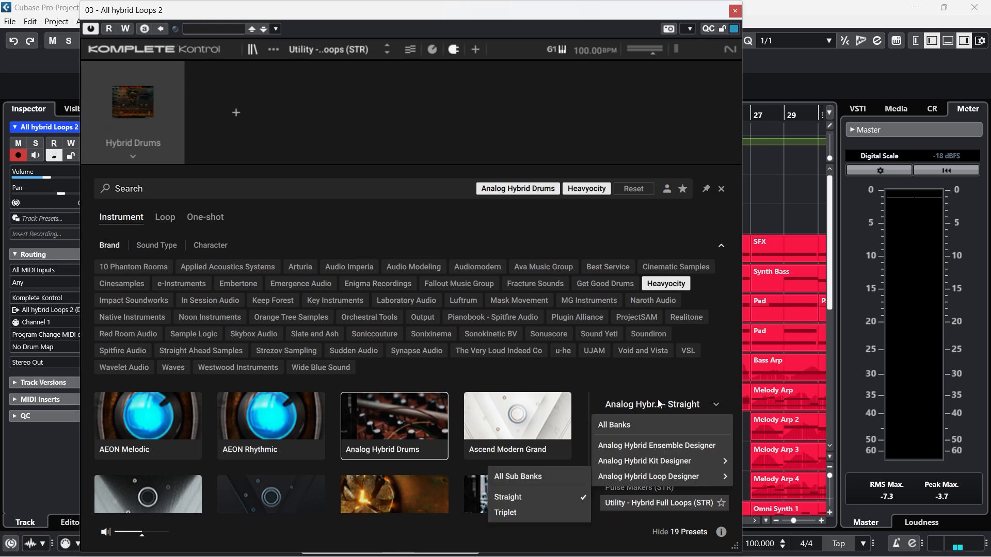
{"action": "mouse_move", "coordinate": [687, 466]}
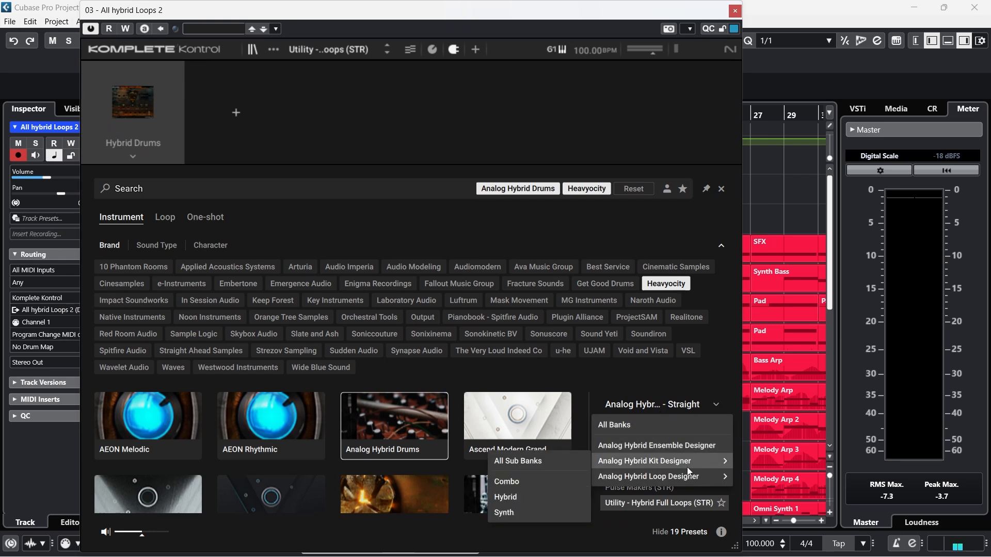
{"action": "mouse_move", "coordinate": [692, 484]}
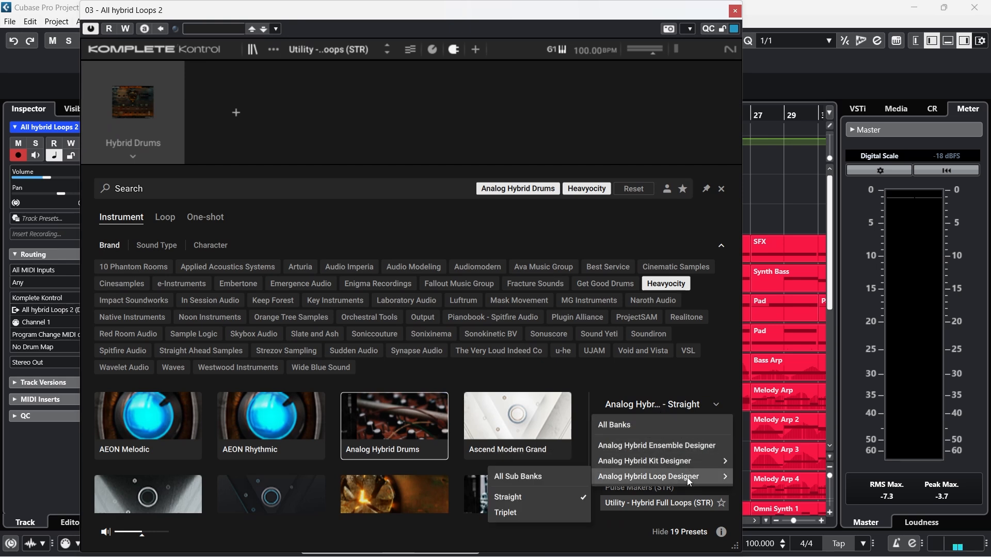
{"action": "left_click", "coordinate": [649, 386]}
Load the Utility - Hybrid Low Loops (STR) preset and close the instrument window
{"action": "scroll", "coordinate": [678, 455], "scroll_direction": "down", "scroll_amount": 2}
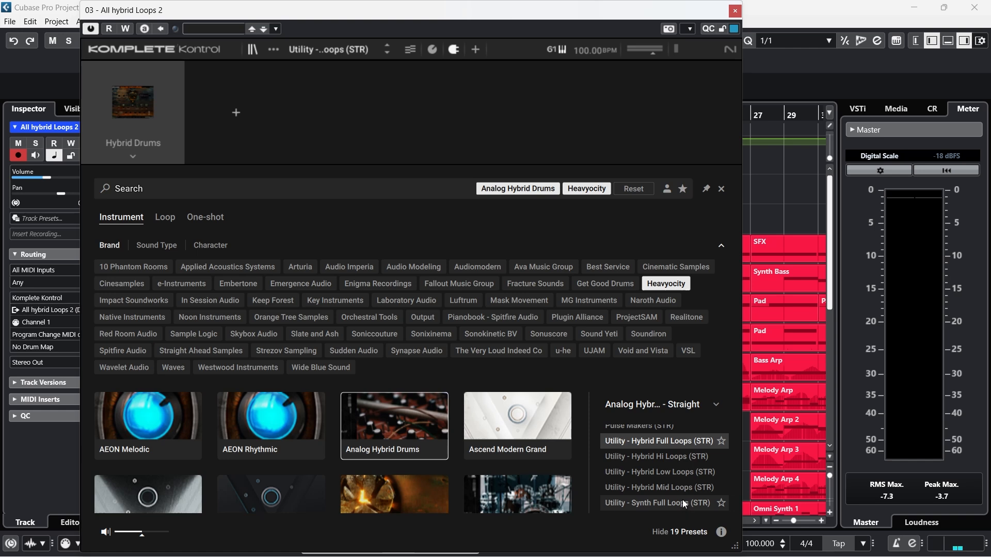
{"action": "scroll", "coordinate": [689, 466], "scroll_direction": "down", "scroll_amount": 1}
{"action": "scroll", "coordinate": [680, 479], "scroll_direction": "up", "scroll_amount": 2}
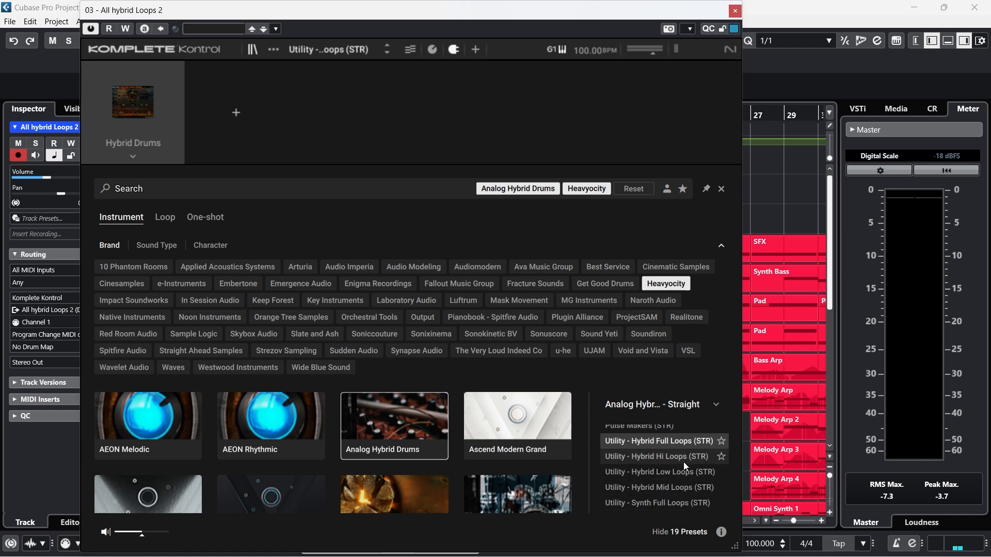
{"action": "left_click", "coordinate": [657, 473]}
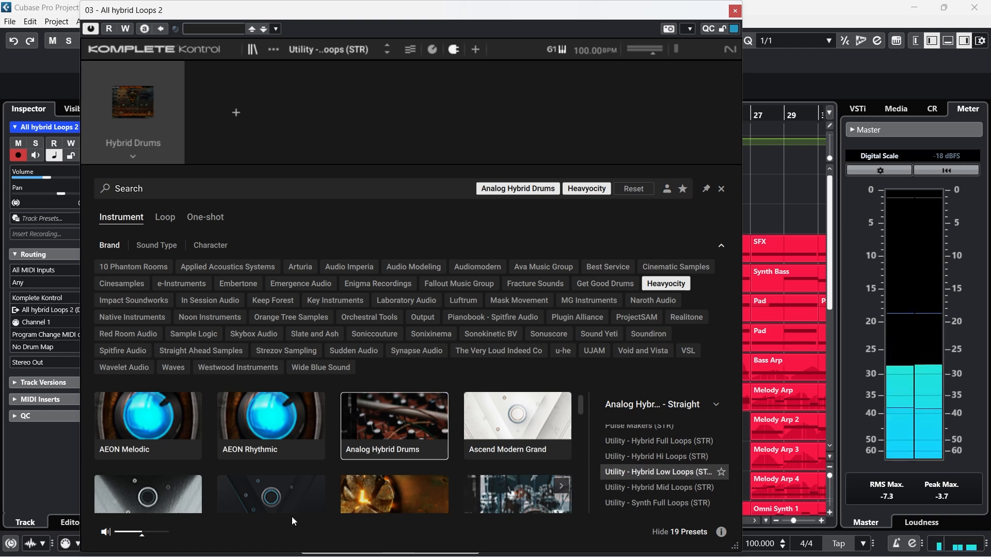
{"action": "double_click", "coordinate": [641, 470]}
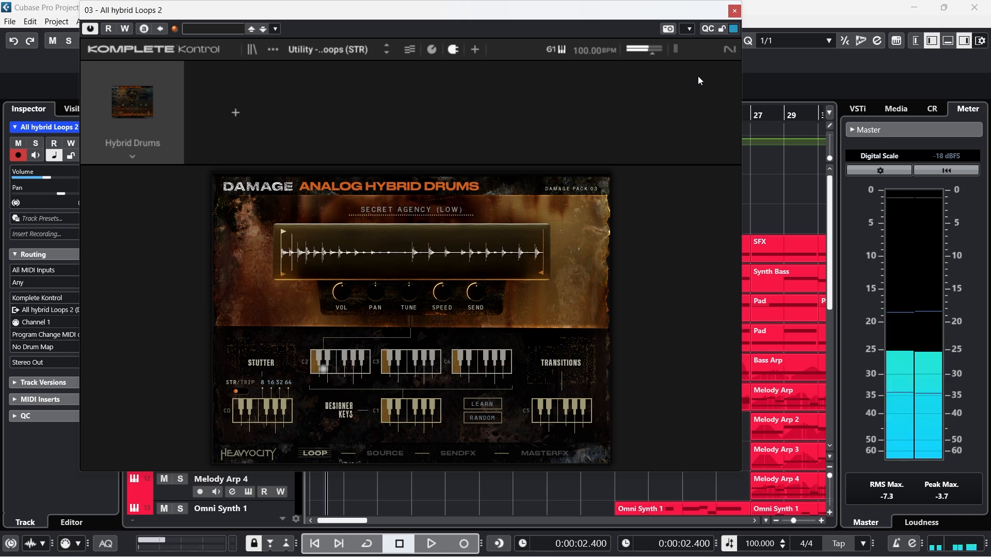
{"action": "left_click", "coordinate": [733, 12]}
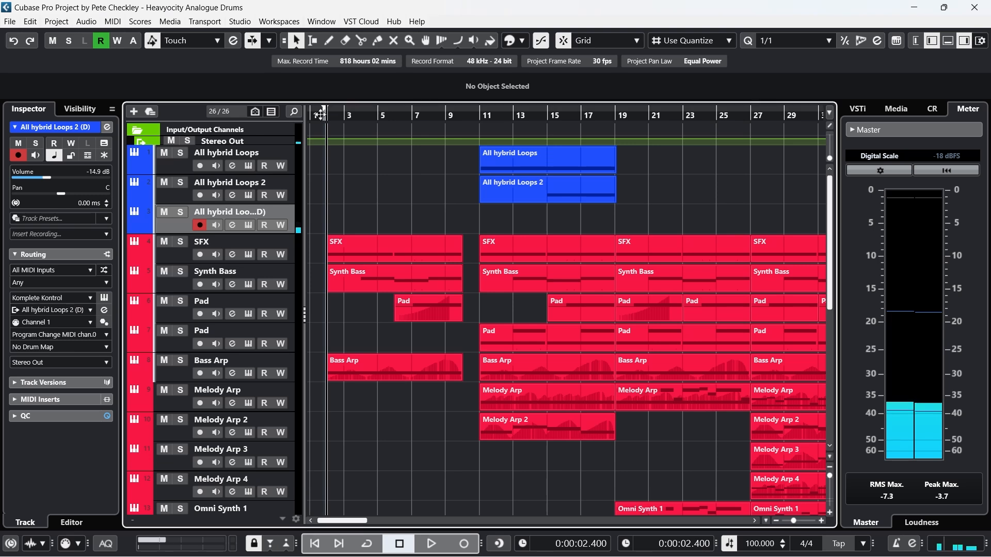
Record a MIDI loop performance on the duplicated track from bar 1, stopping just after the start of bar 10
{"action": "left_click_drag", "start_coordinate": [315, 118], "coordinate": [409, 125]}
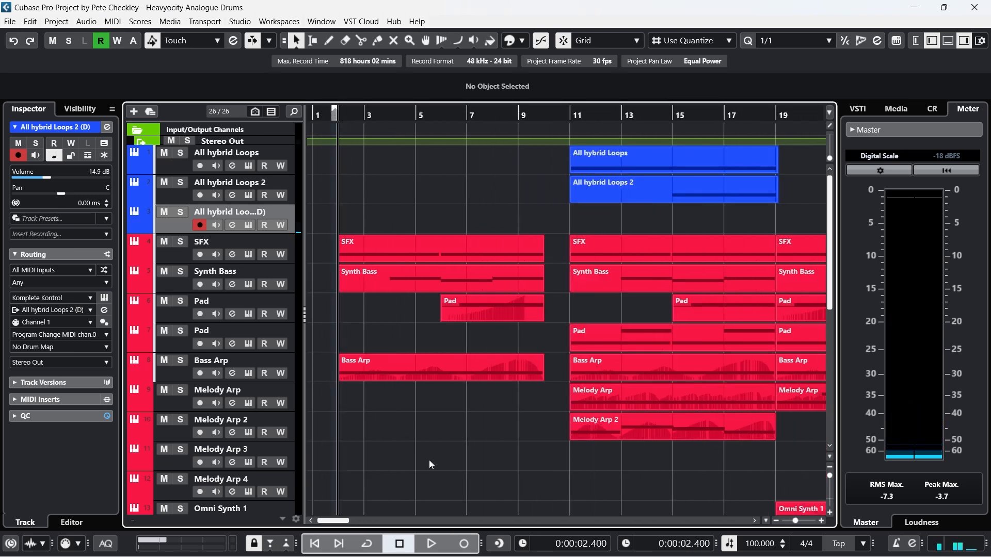
{"action": "key", "text": "Home"}
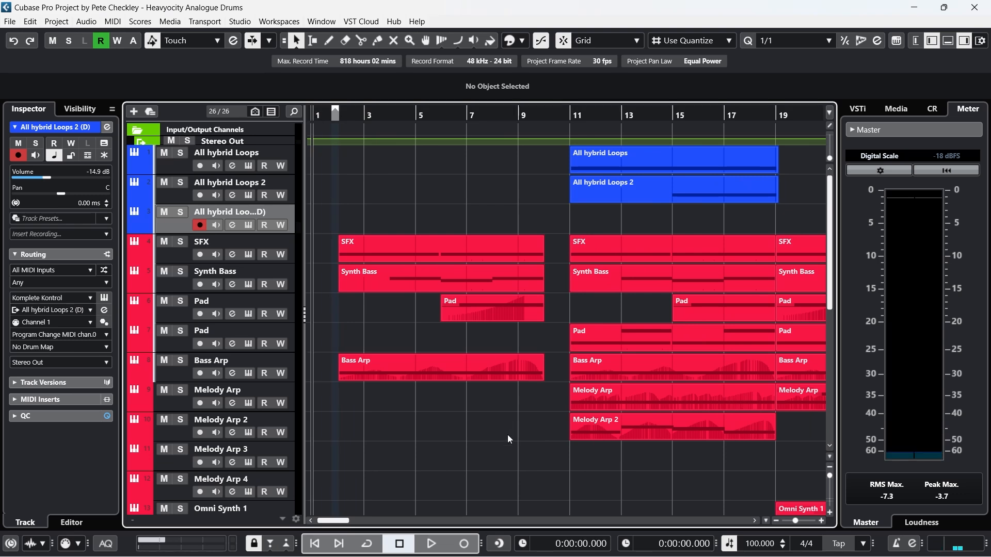
{"action": "left_click", "coordinate": [454, 544]}
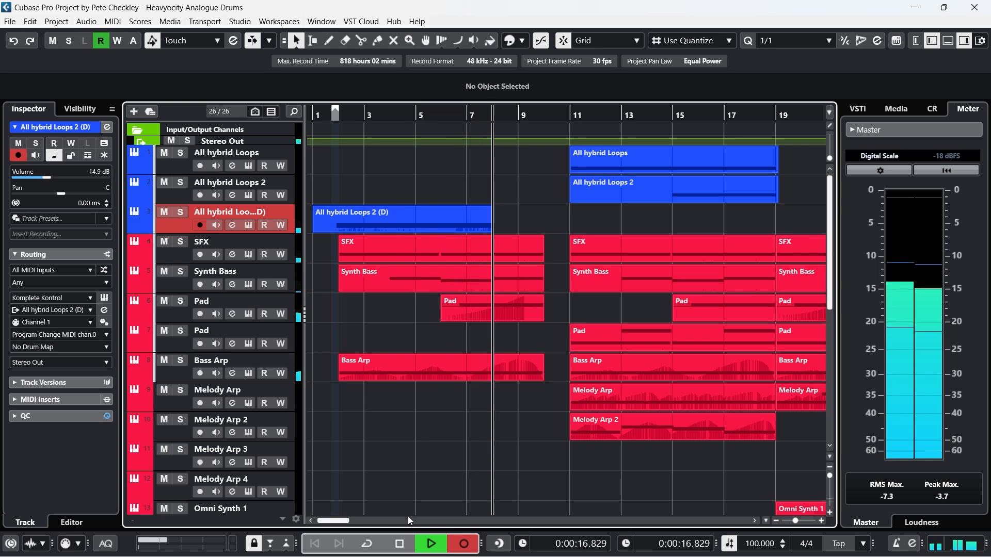
{"action": "left_click", "coordinate": [401, 543]}
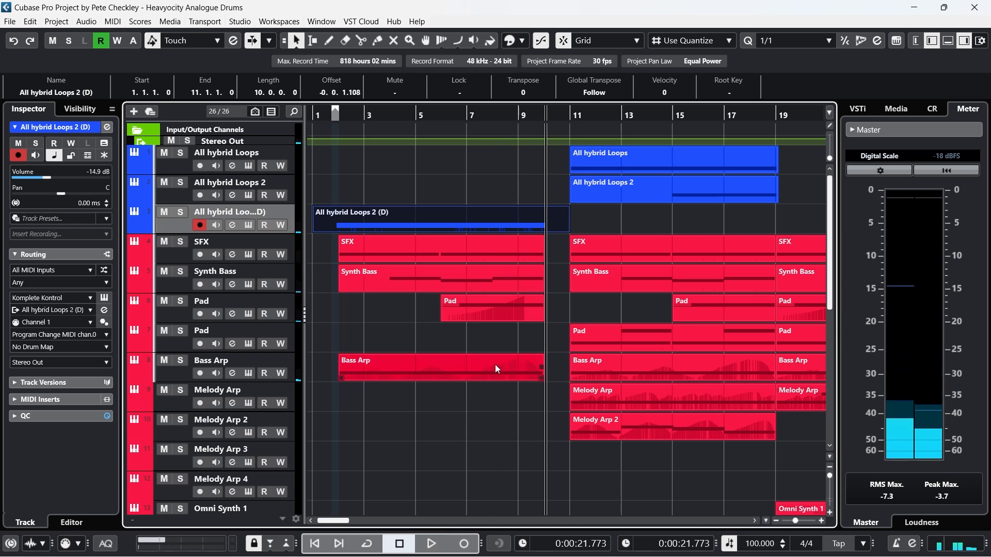
Check the recorded notes in the note editor, then trim the start of the part to bar 2
{"action": "double_click", "coordinate": [459, 221]}
{"action": "left_click_drag", "start_coordinate": [410, 345], "coordinate": [608, 398]}
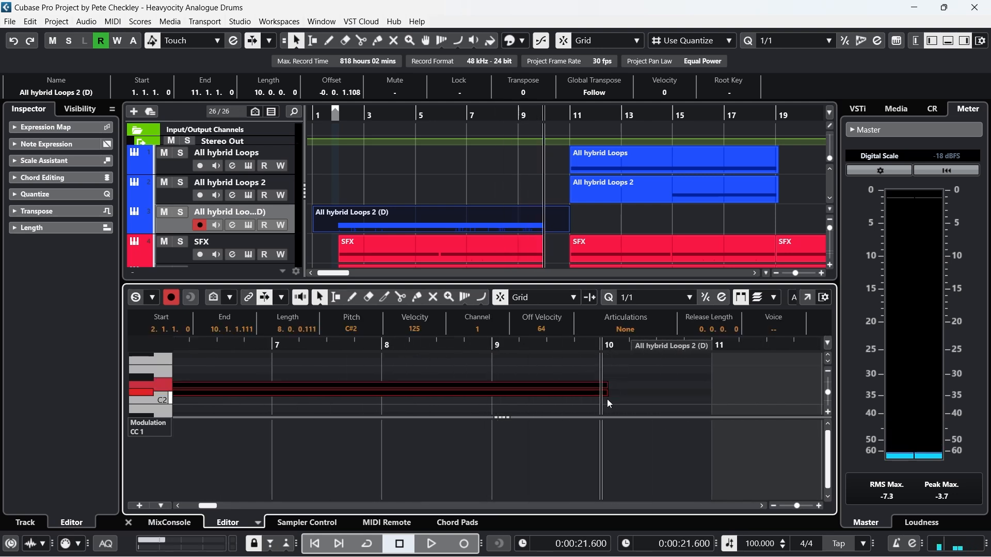
{"action": "left_click", "coordinate": [488, 351]}
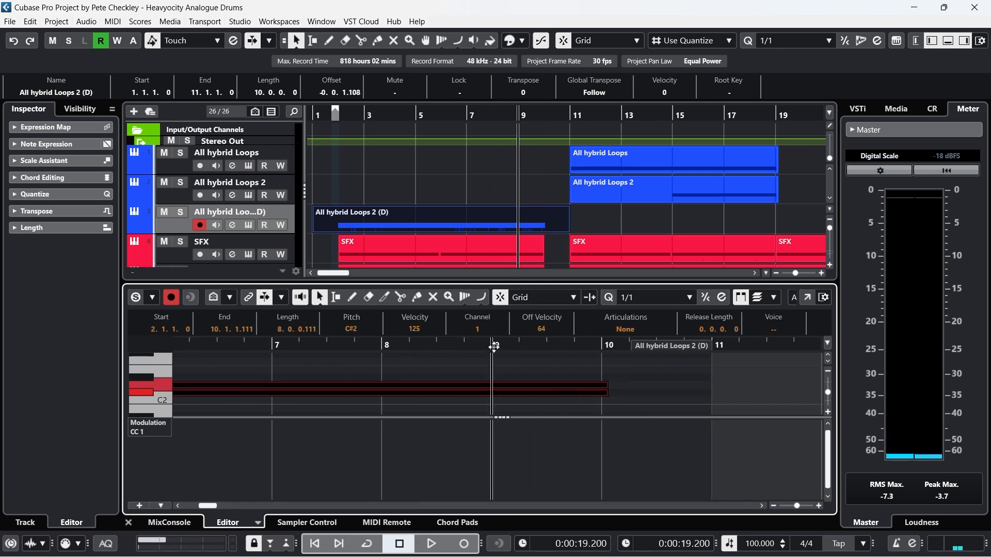
{"action": "left_click", "coordinate": [128, 523]}
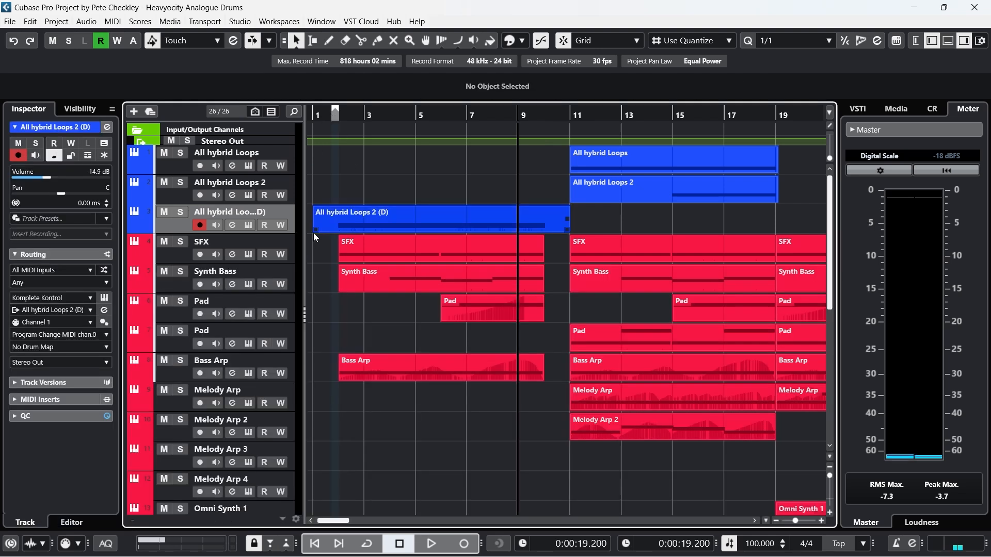
{"action": "left_click_drag", "start_coordinate": [314, 232], "coordinate": [334, 235]}
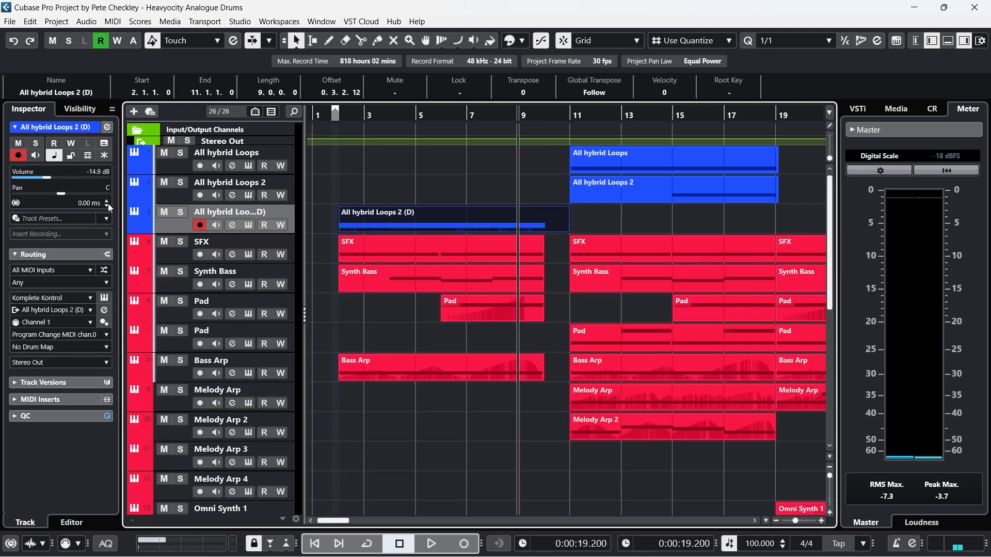
Pan the recorded track to R13 and play the arrangement from bar 2
{"action": "left_click_drag", "start_coordinate": [65, 196], "coordinate": [70, 194]}
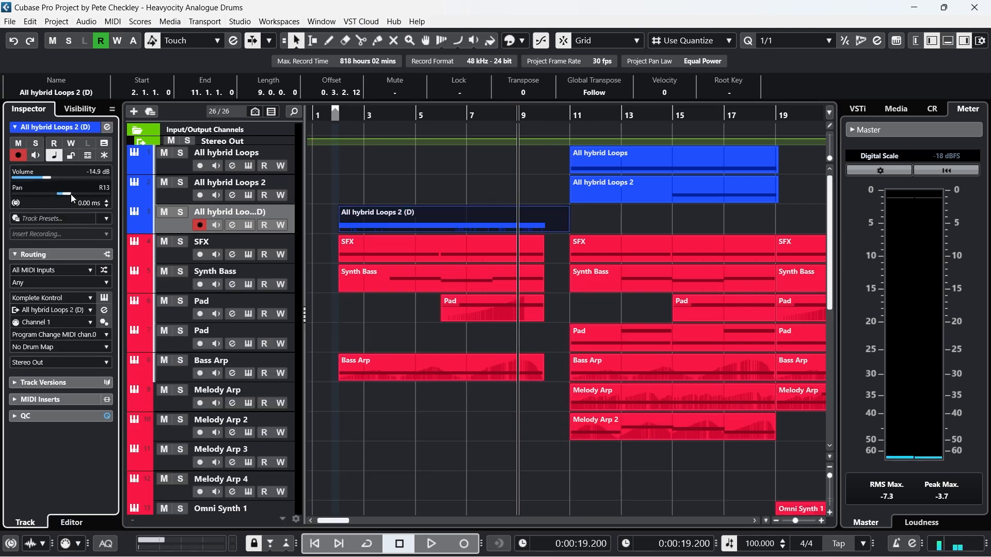
{"action": "left_click", "coordinate": [344, 116]}
{"action": "key", "text": "space"}
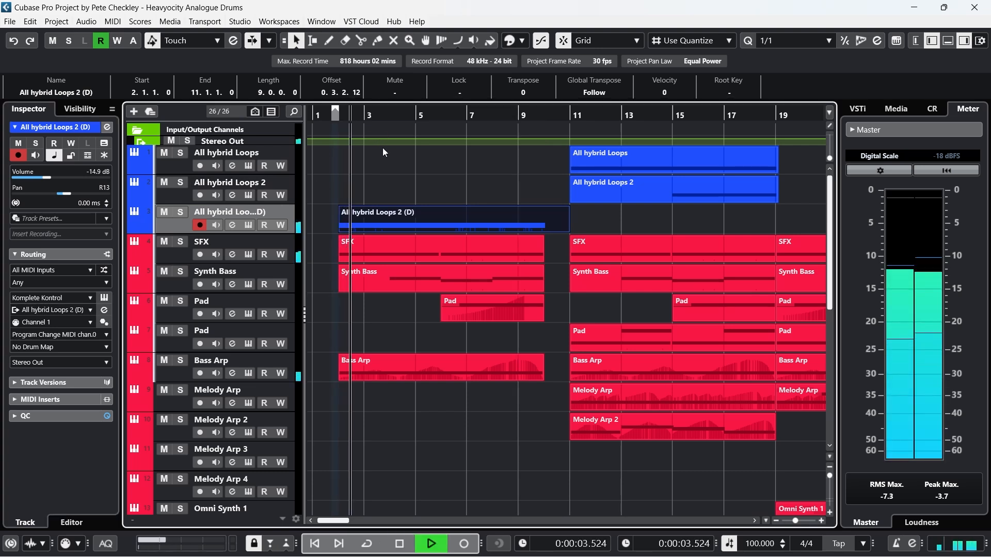
Rename the newly recorded loop track as Bass Straight and deselect its part
{"action": "double_click", "coordinate": [229, 214]}
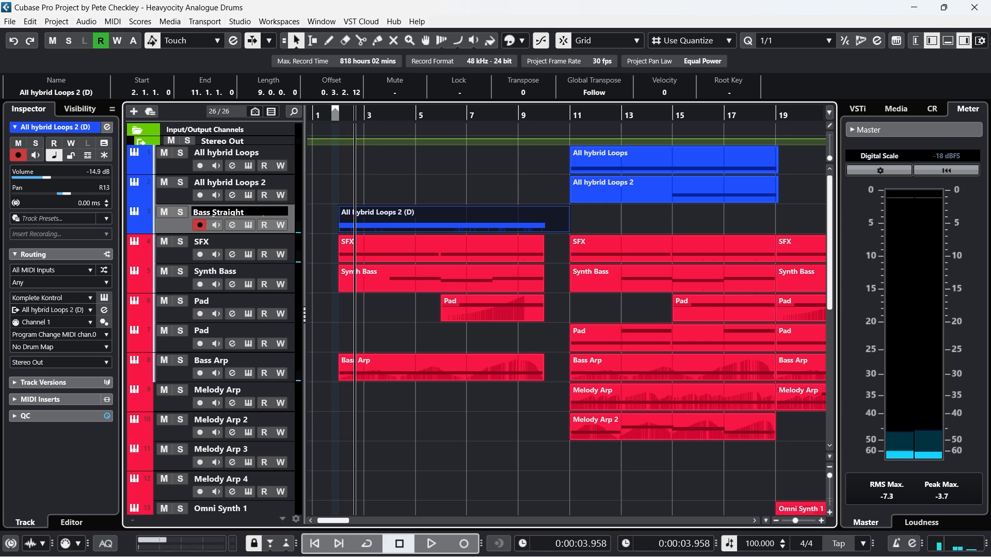
{"action": "key", "text": "Return"}
{"action": "left_click", "coordinate": [379, 178]}
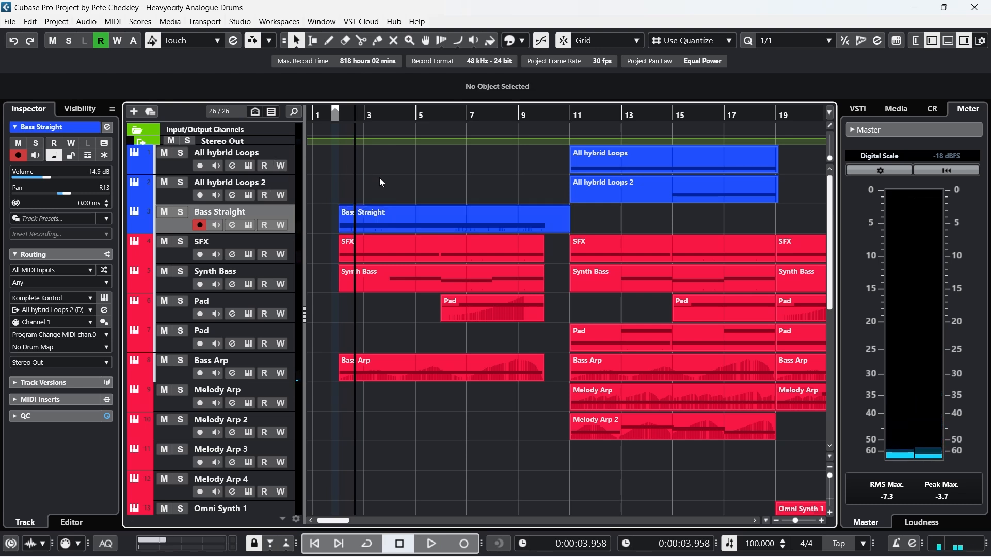
Duplicate the Bass Straight track
{"action": "right_click", "coordinate": [291, 220]}
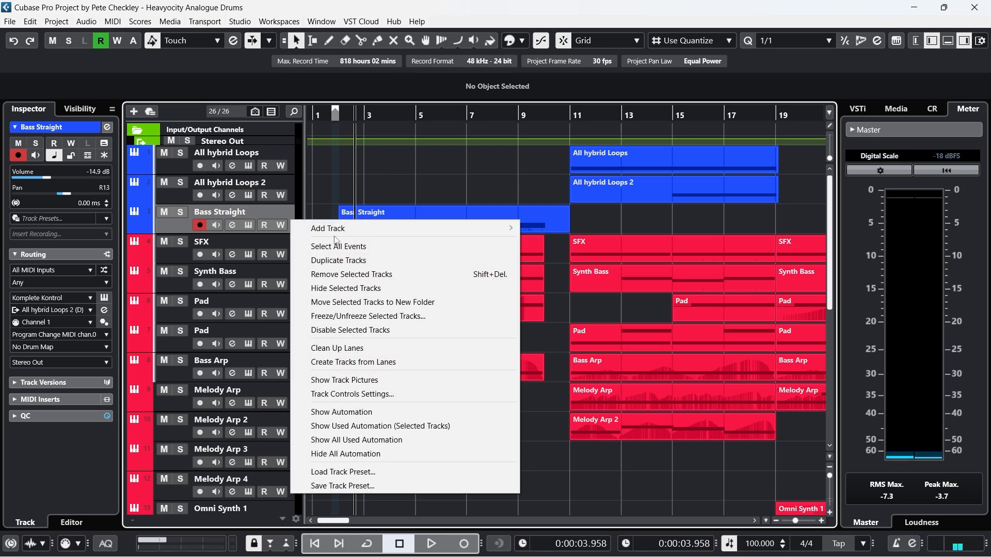
{"action": "left_click", "coordinate": [376, 261]}
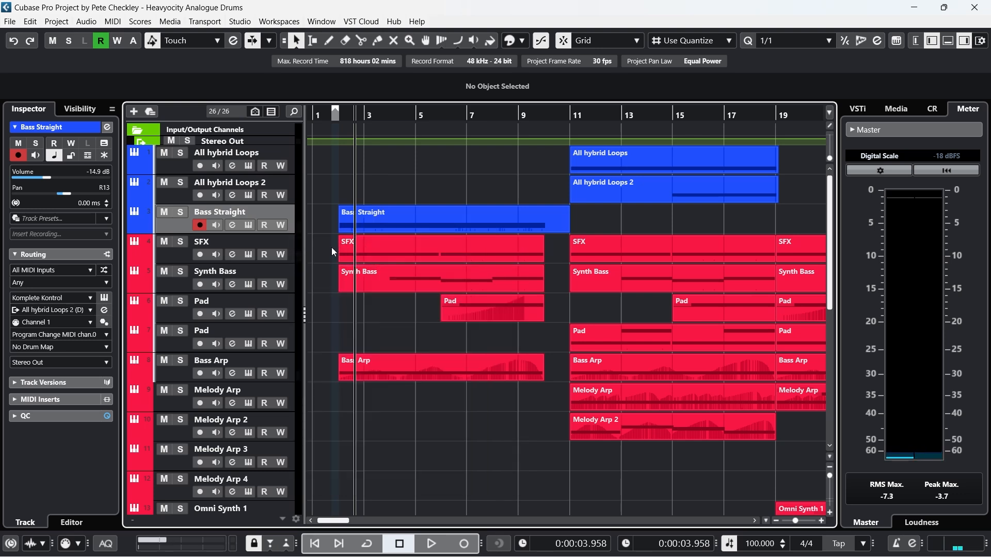
{"action": "left_click", "coordinate": [384, 250]}
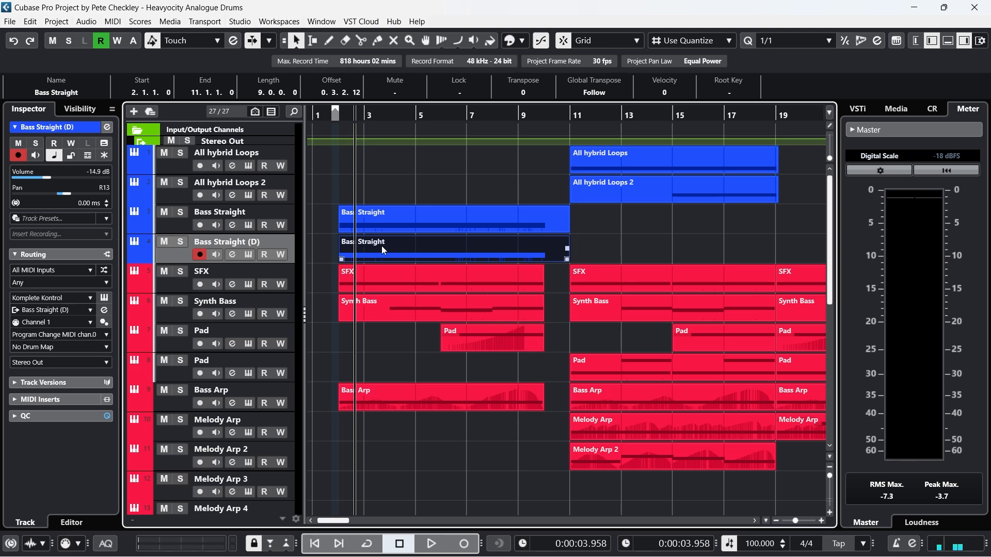
{"action": "key", "text": "Delete"}
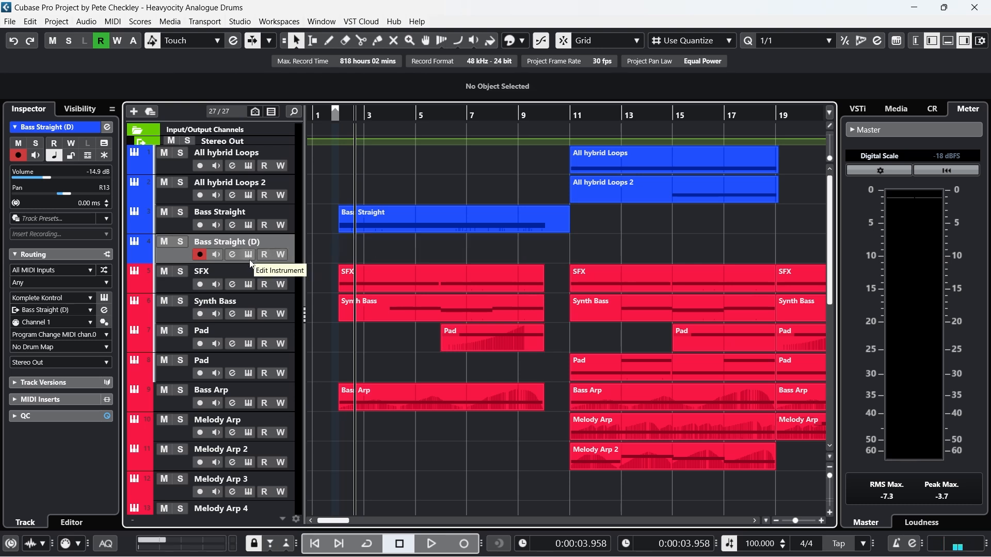
{"action": "key", "text": "ctrl+z"}
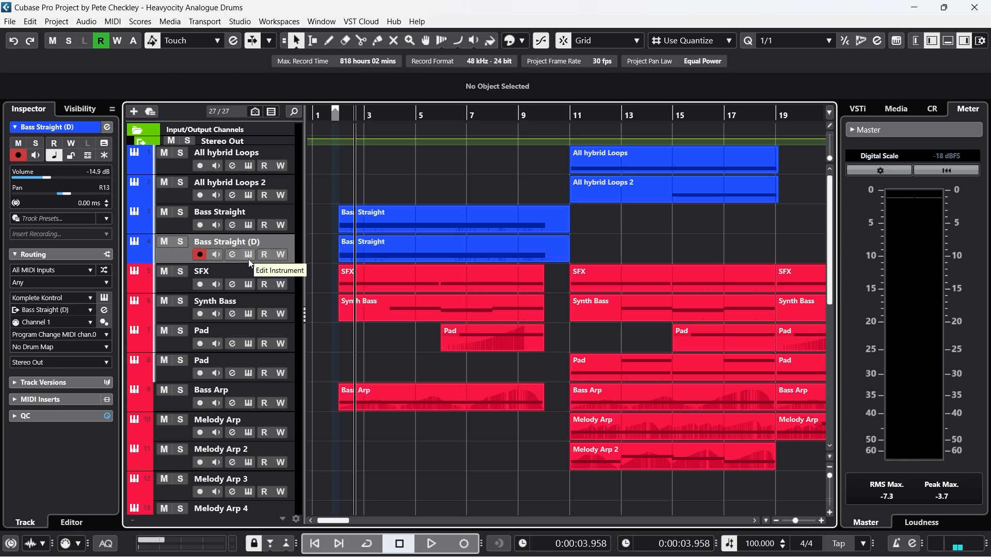
Load the Utility - Hybrid Hi Loops (STR) preset into the duplicated Bass Straight track's instrument and close the plug-in window
{"action": "left_click", "coordinate": [248, 255]}
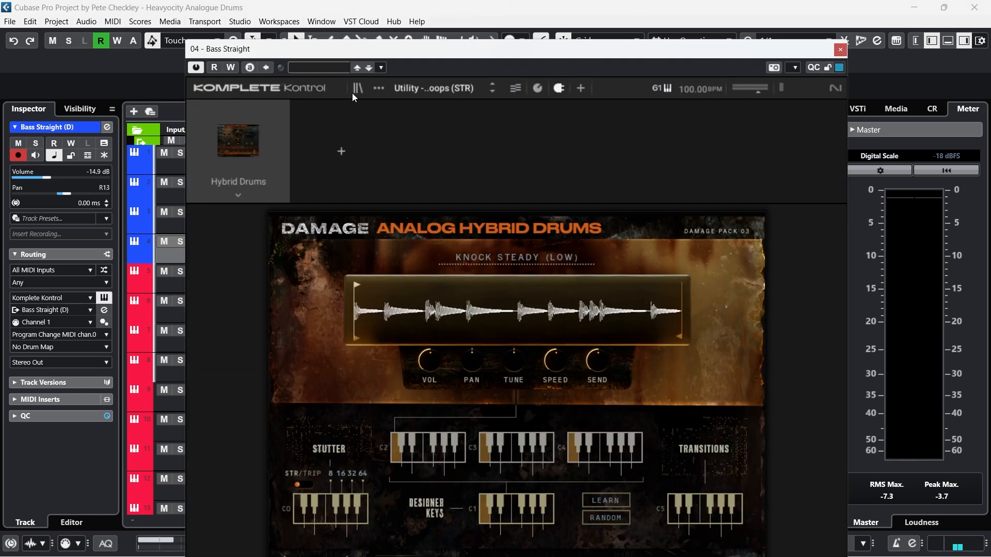
{"action": "left_click", "coordinate": [355, 92]}
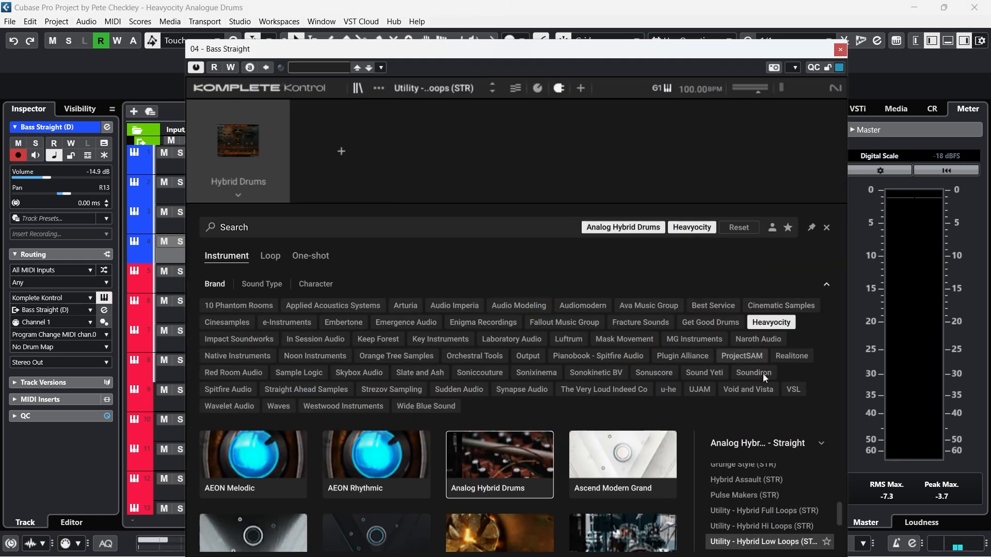
{"action": "left_click", "coordinate": [779, 527]}
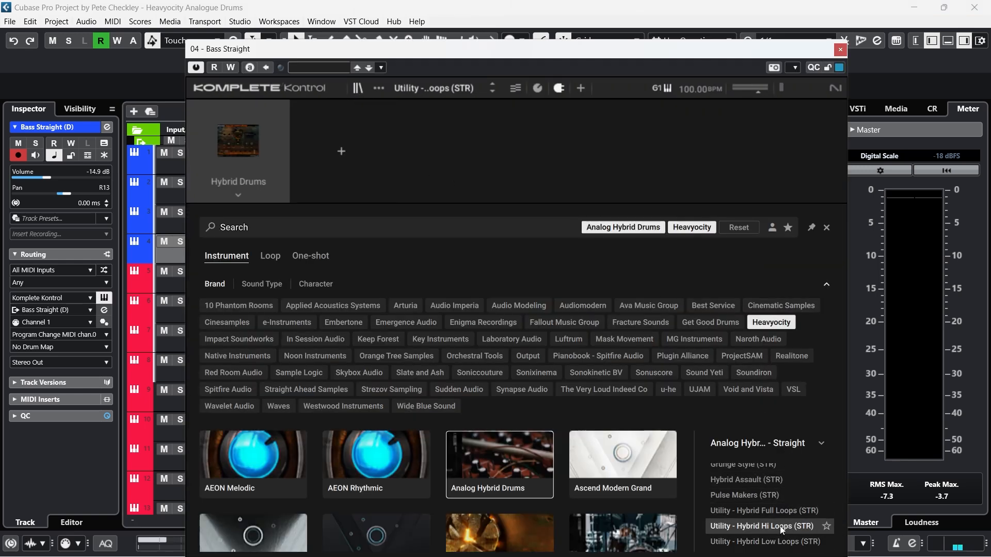
{"action": "double_click", "coordinate": [782, 526]}
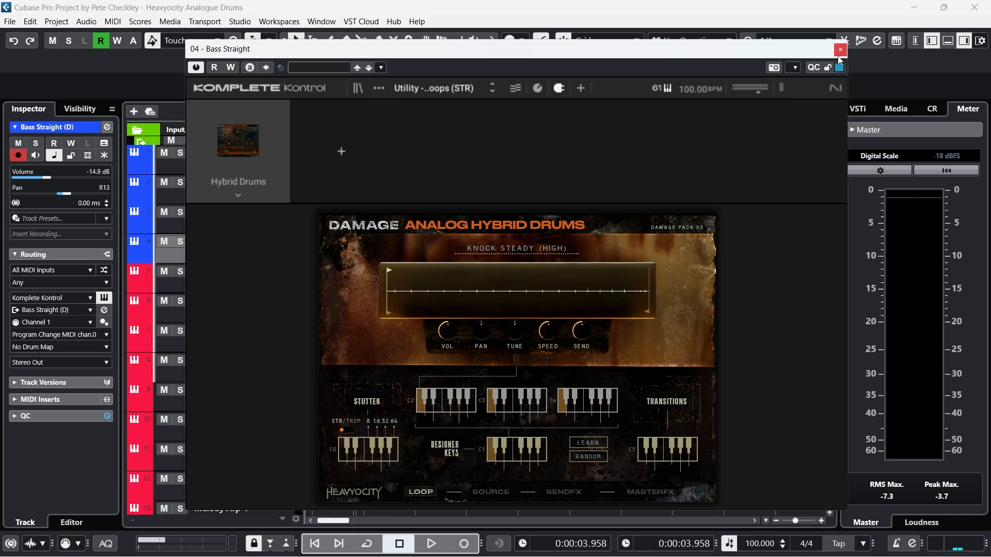
{"action": "left_click", "coordinate": [840, 50]}
Open the duplicated Bass Straight part for note editing and raise its D2 note to E3
{"action": "double_click", "coordinate": [493, 240]}
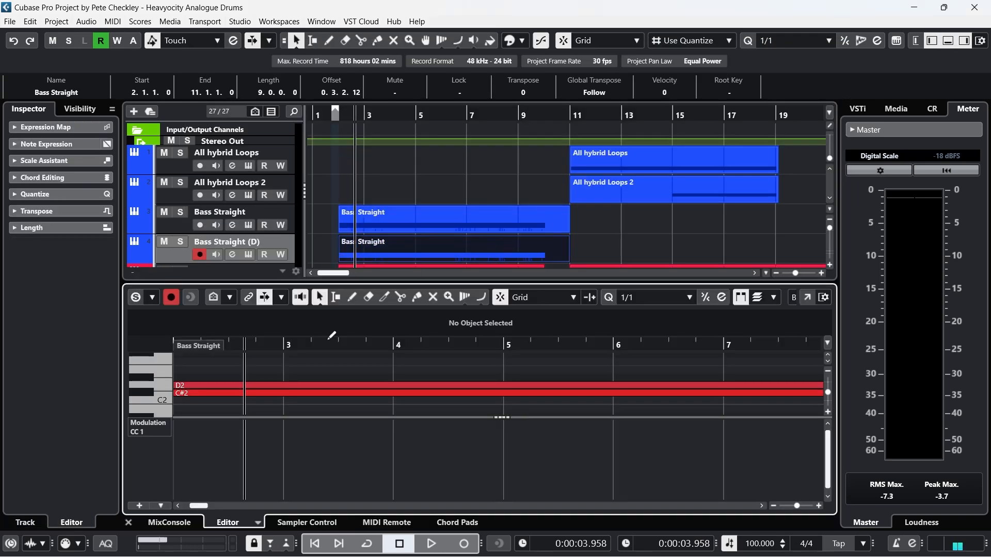
{"action": "left_click", "coordinate": [320, 385]}
{"action": "key", "text": "Up"}
{"action": "key", "text": "Up"}
{"action": "key", "text": "Up"}
{"action": "key", "text": "Up"}
{"action": "key", "text": "Up"}
{"action": "key", "text": "Up"}
{"action": "key", "text": "Up"}
{"action": "key", "text": "Up"}
{"action": "key", "text": "Up"}
{"action": "key", "text": "Up"}
{"action": "key", "text": "Up"}
{"action": "key", "text": "Up"}
{"action": "key", "text": "Up"}
{"action": "key", "text": "Up"}
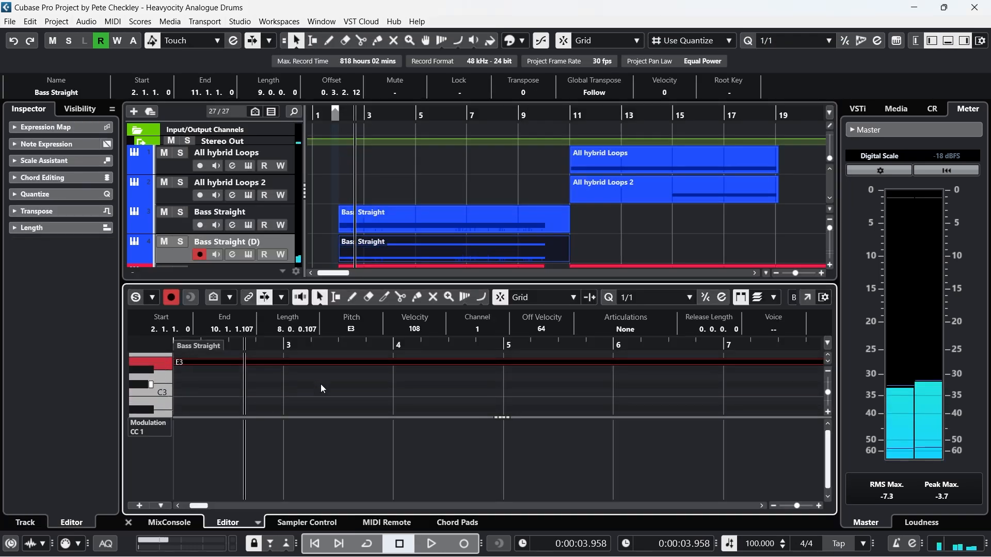
{"action": "key", "text": "Down"}
{"action": "key", "text": "Down"}
{"action": "key", "text": "Down"}
{"action": "key", "text": "Down"}
{"action": "key", "text": "Down"}
{"action": "key", "text": "Down"}
{"action": "key", "text": "Down"}
{"action": "key", "text": "Down"}
{"action": "key", "text": "Down"}
{"action": "key", "text": "Down"}
{"action": "key", "text": "Down"}
{"action": "key", "text": "Down"}
{"action": "key", "text": "Down"}
{"action": "key", "text": "Down"}
{"action": "key", "text": "Down"}
Raise the part's C#2 note two semitones to D#2
{"action": "left_click", "coordinate": [307, 398]}
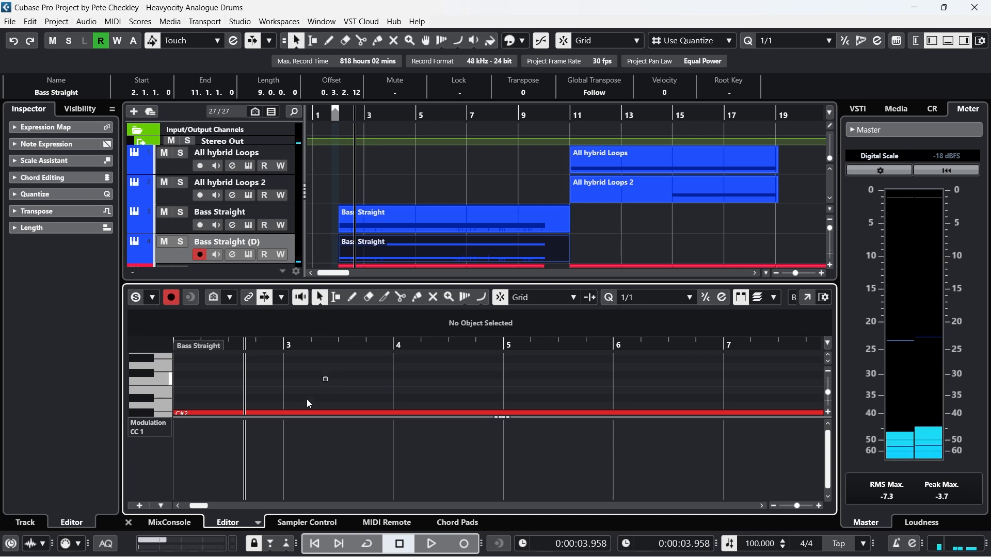
{"action": "left_click", "coordinate": [303, 412]}
{"action": "key", "text": "Up"}
{"action": "key", "text": "Up"}
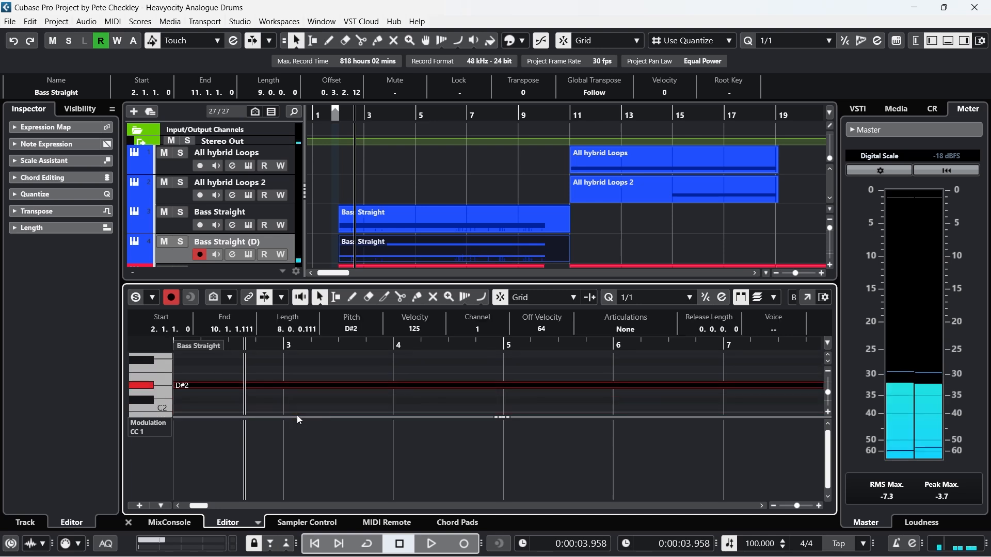
Close the note editor, pan the duplicated track to L20 and play the arrangement from bar 2
{"action": "left_click", "coordinate": [339, 111]}
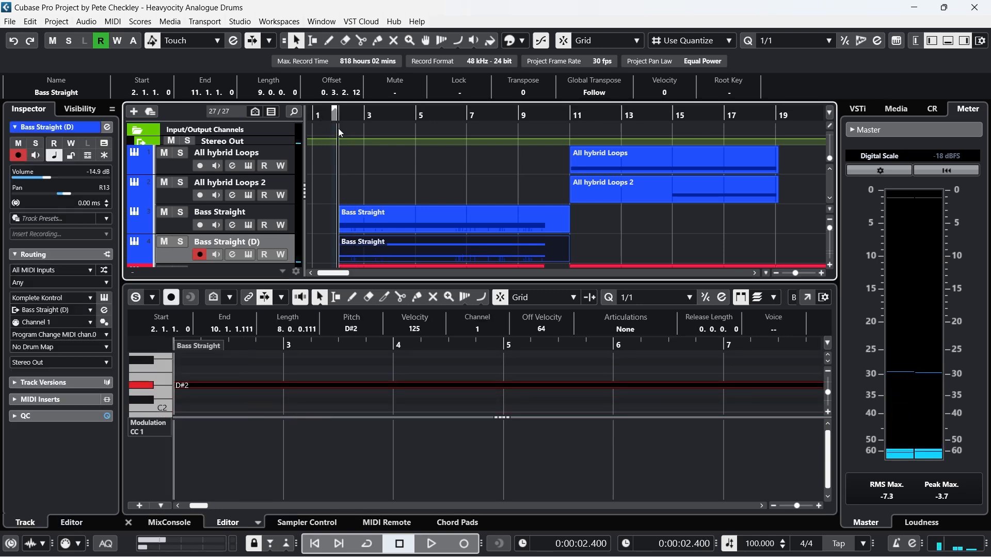
{"action": "left_click", "coordinate": [129, 523]}
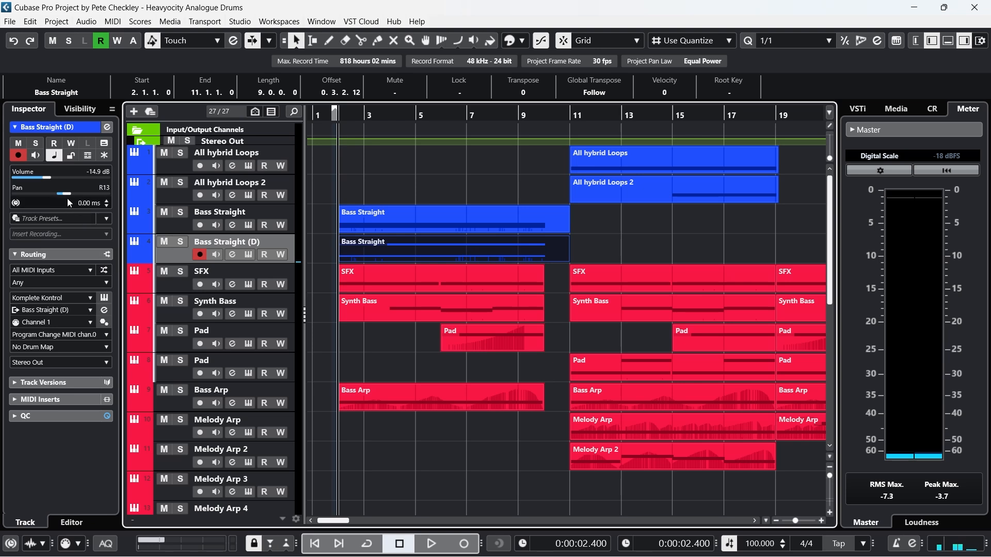
{"action": "left_click_drag", "start_coordinate": [67, 198], "coordinate": [51, 199]}
{"action": "key", "text": "space"}
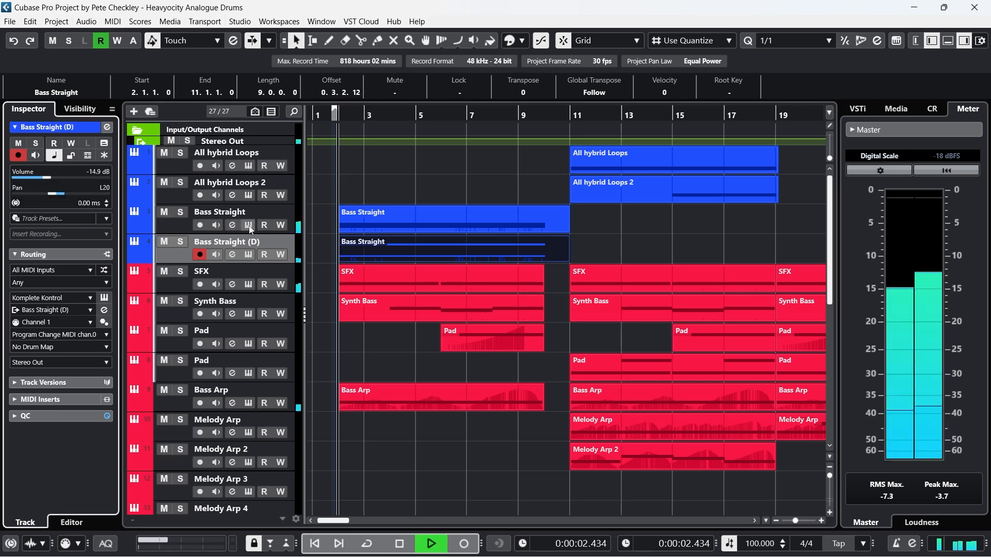
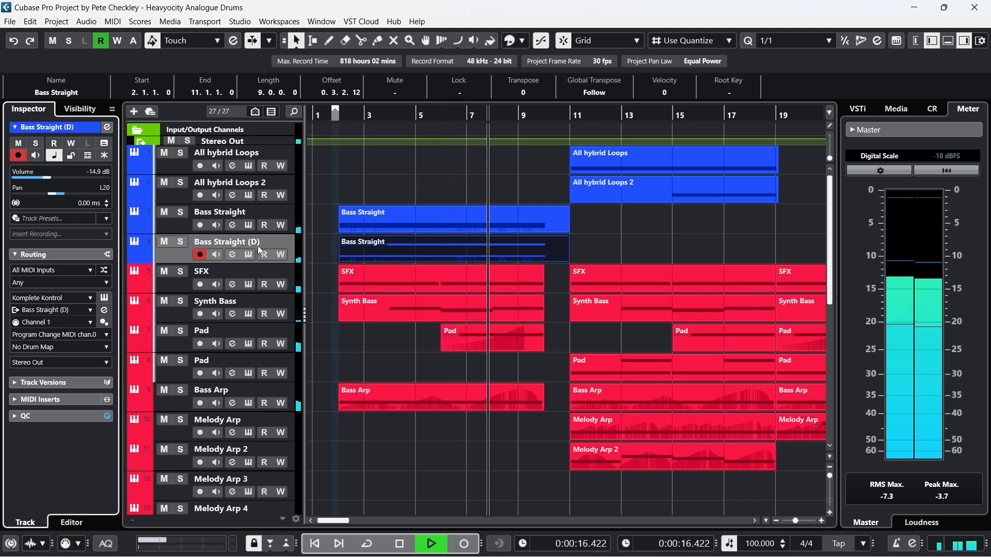
Rename the duplicated Bass Straight track as High Straight
{"action": "double_click", "coordinate": [206, 243]}
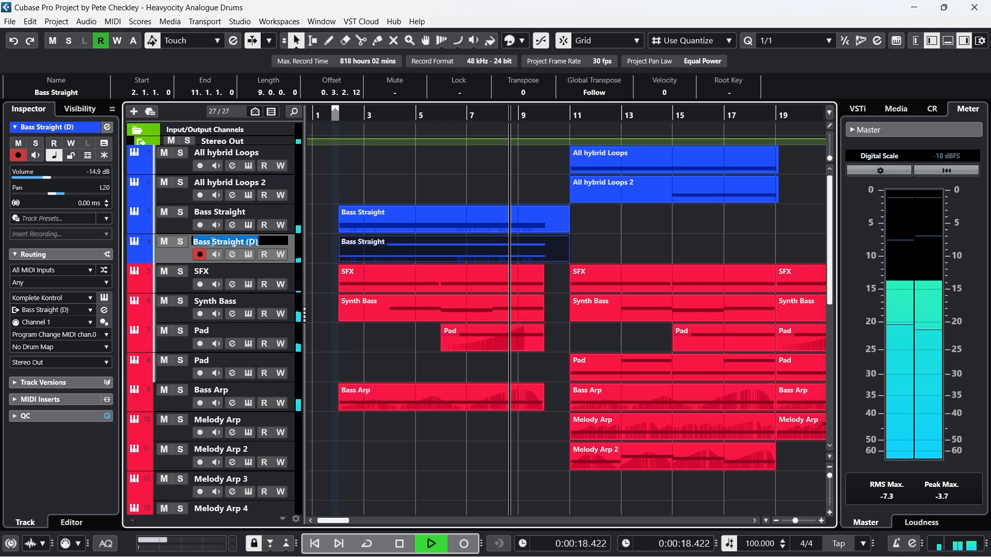
{"action": "left_click_drag", "start_coordinate": [212, 242], "coordinate": [180, 241]}
{"action": "type", "text": "High"}
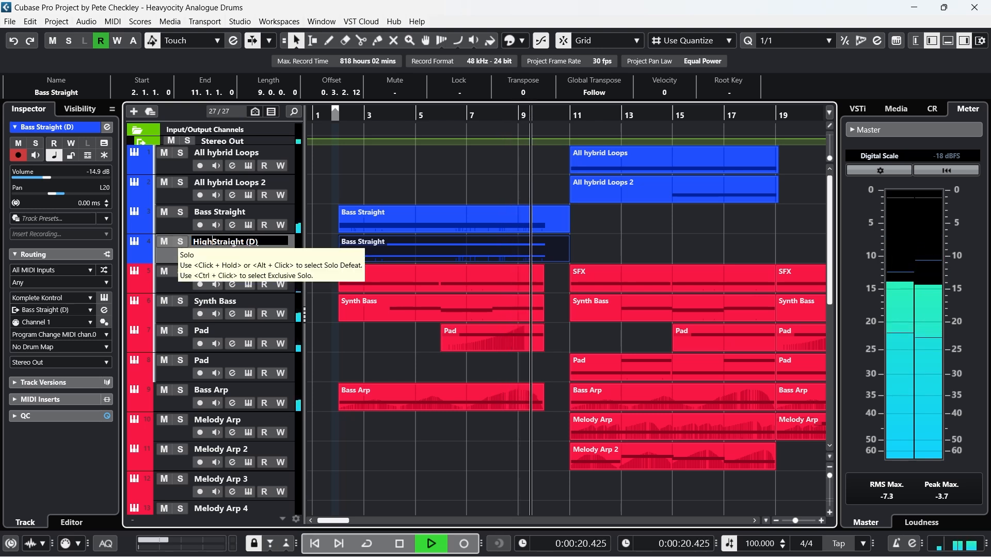
{"action": "key", "text": "Right"}
{"action": "key", "text": "Right"}
{"action": "key", "text": "Right"}
{"action": "key", "text": "Right"}
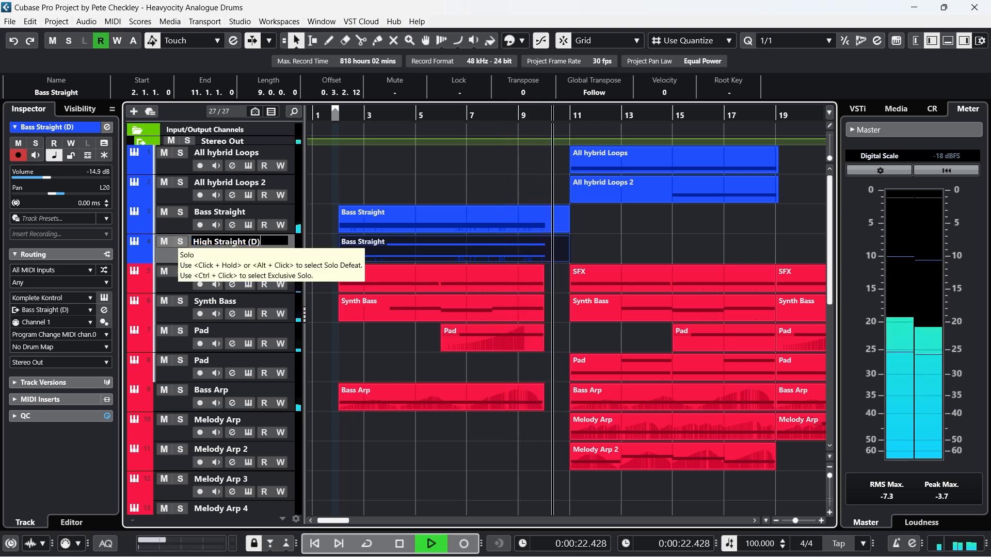
{"action": "key", "text": "BackSpace"}
{"action": "key", "text": "BackSpace"}
{"action": "key", "text": "BackSpace"}
{"action": "key", "text": "BackSpace"}
{"action": "key", "text": "Return"}
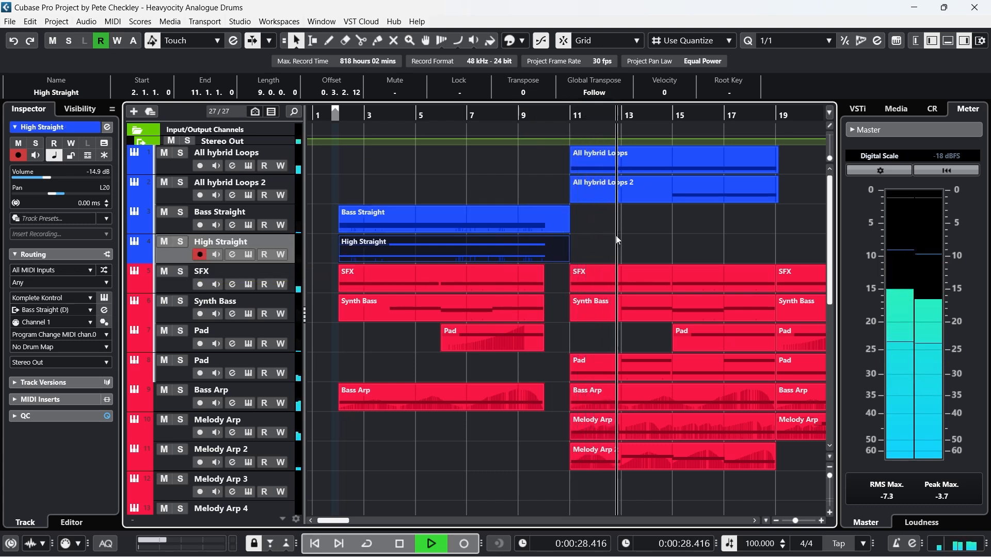
Stop playback and duplicate the All hybrid Loops and All hybrid Loops 2 parts directly after the originals
{"action": "key", "text": "space"}
{"action": "left_click_drag", "start_coordinate": [570, 116], "coordinate": [570, 51]}
{"action": "left_click_drag", "start_coordinate": [637, 195], "coordinate": [534, 163]}
{"action": "key", "text": "ctrl+d"}
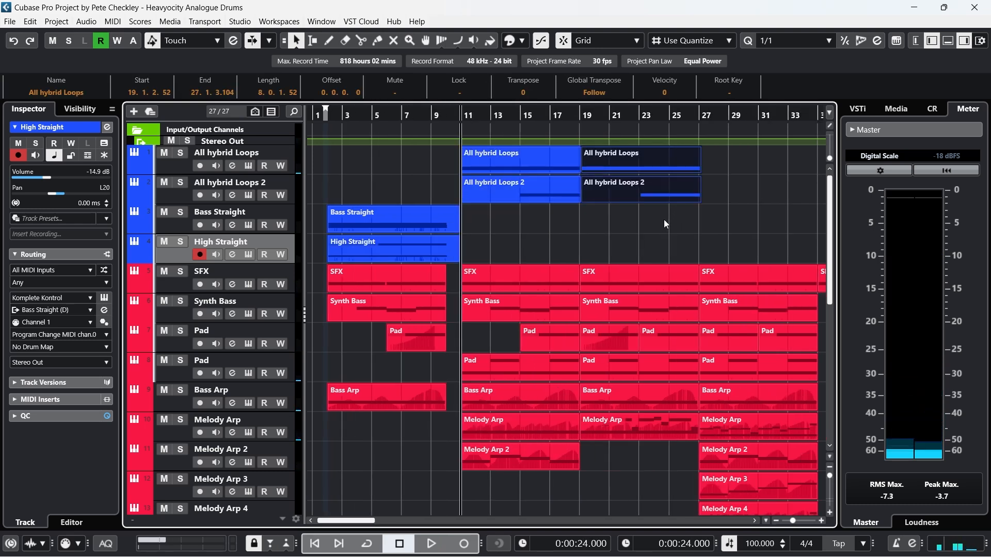
Compare the D3 note's start in the copied and original All hybrid Loops 2 parts, and inspect where the copies begin
{"action": "left_click", "coordinate": [644, 206]}
{"action": "double_click", "coordinate": [643, 196]}
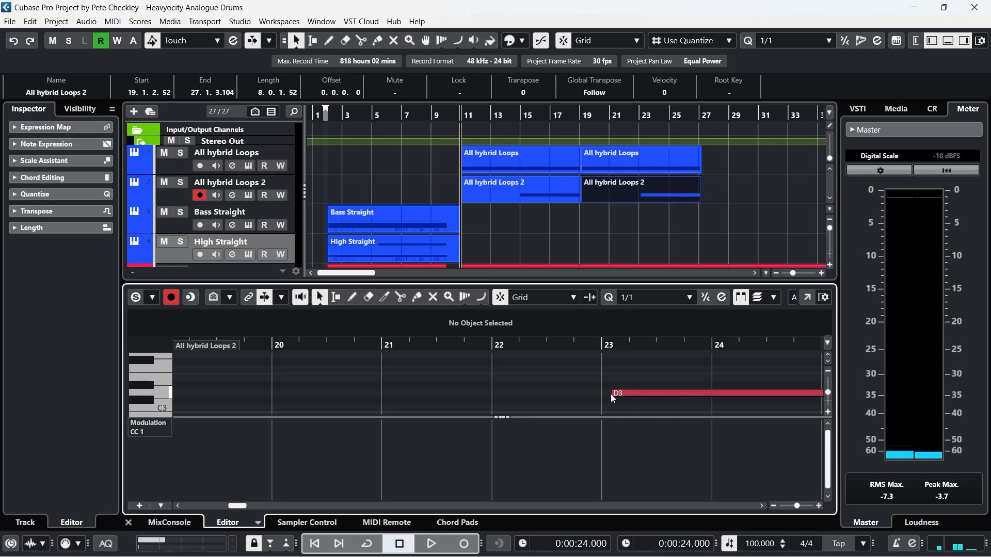
{"action": "left_click", "coordinate": [128, 523]}
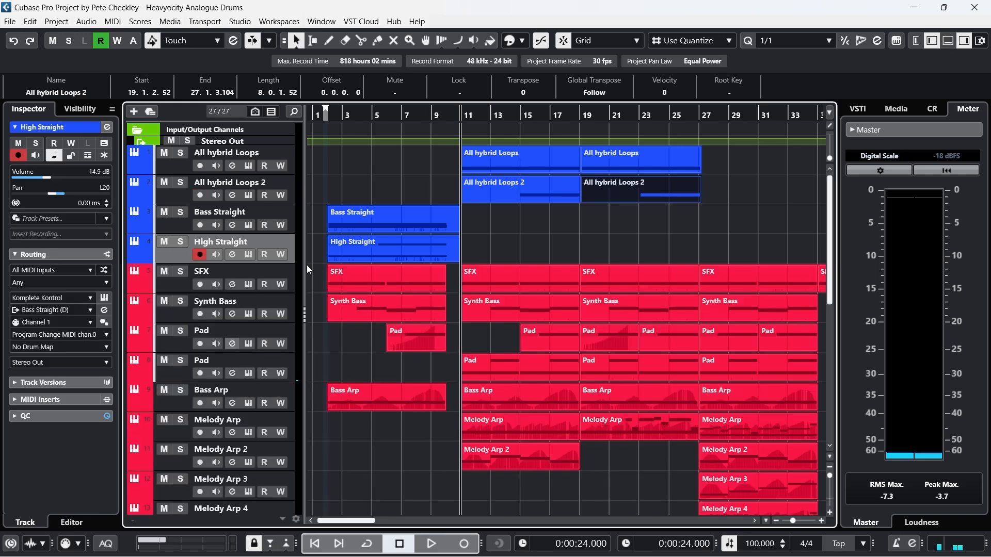
{"action": "double_click", "coordinate": [546, 189]}
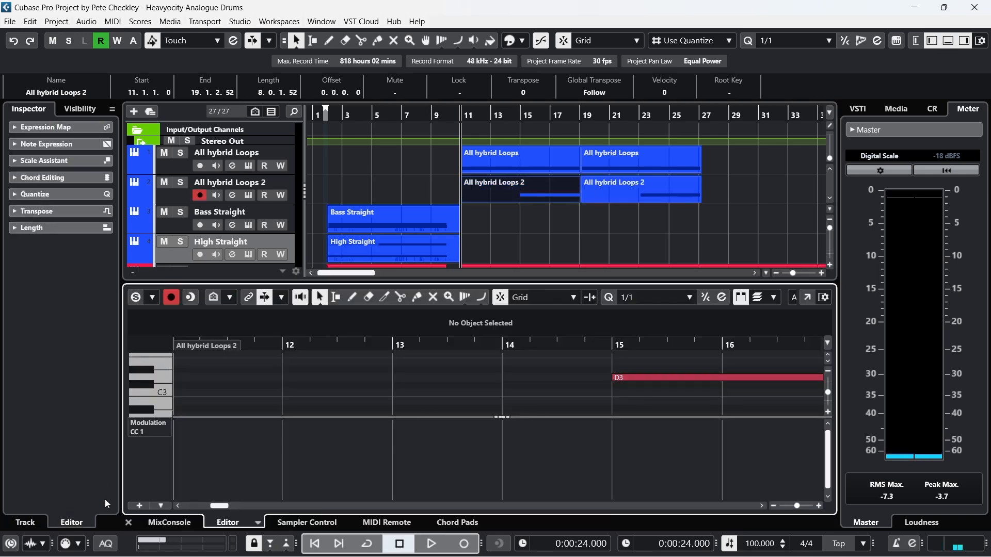
{"action": "left_click", "coordinate": [129, 522]}
{"action": "left_click_drag", "start_coordinate": [608, 224], "coordinate": [614, 162]}
{"action": "mouse_move", "coordinate": [597, 115]}
{"action": "left_mouse_down"}
{"action": "mouse_move", "coordinate": [604, 136]}
{"action": "mouse_move", "coordinate": [594, 121]}
{"action": "left_mouse_up"}
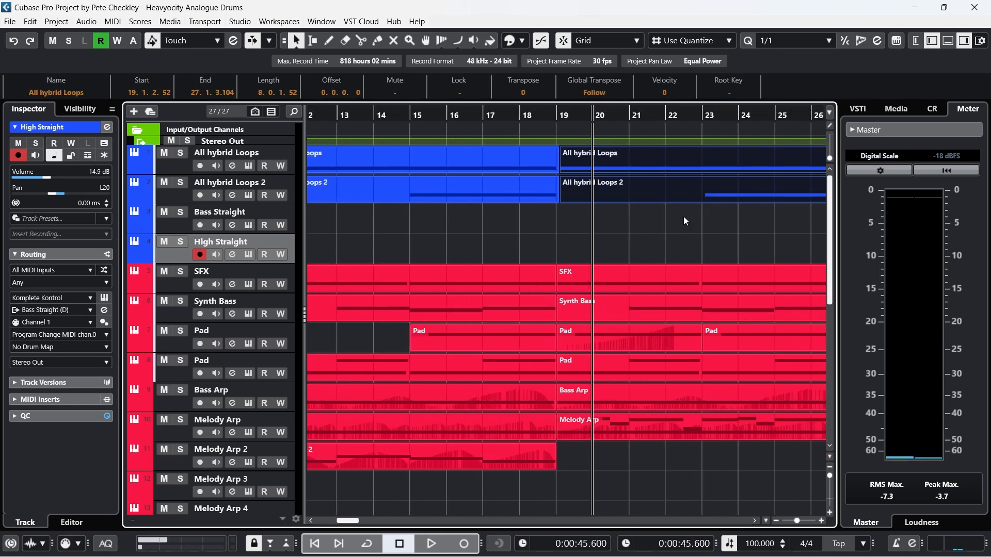
In the copied All hybrid Loops 2 part, move the D3 note's start to bar 23 and shorten its end to 27.1.1.97
{"action": "left_click", "coordinate": [683, 217]}
{"action": "double_click", "coordinate": [709, 193]}
{"action": "left_click_drag", "start_coordinate": [611, 396], "coordinate": [604, 394]}
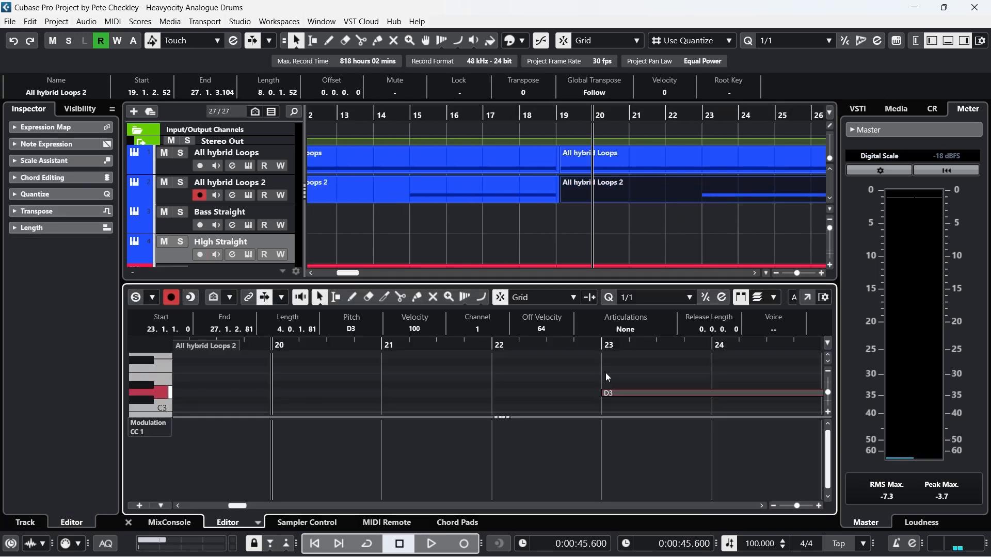
{"action": "left_click_drag", "start_coordinate": [605, 345], "coordinate": [675, 339]}
{"action": "left_click_drag", "start_coordinate": [690, 376], "coordinate": [682, 387]}
{"action": "left_click_drag", "start_coordinate": [621, 396], "coordinate": [616, 396]}
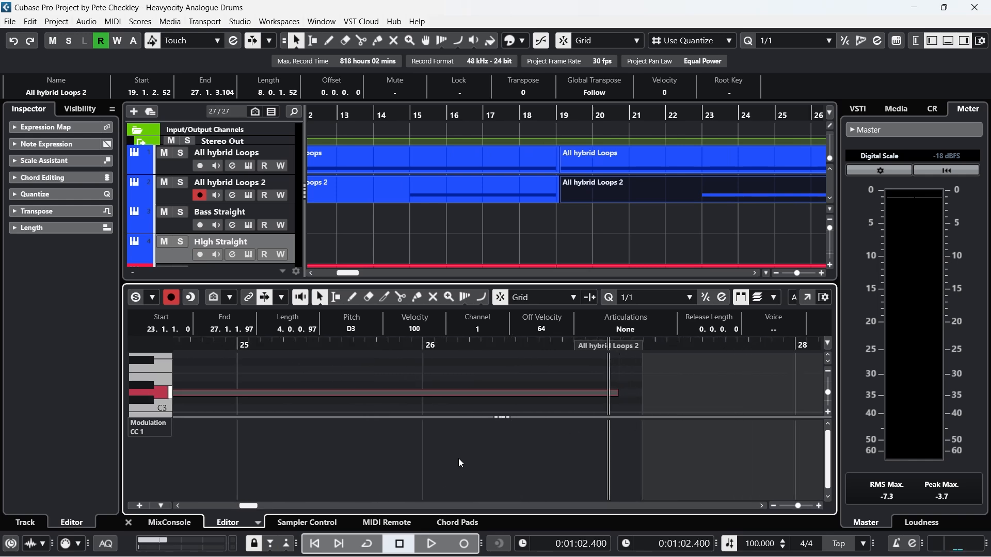
{"action": "left_click", "coordinate": [135, 522]}
Check the D3 note in the original All hybrid Loops 2 part and trim the part's end to bar 19
{"action": "double_click", "coordinate": [432, 193]}
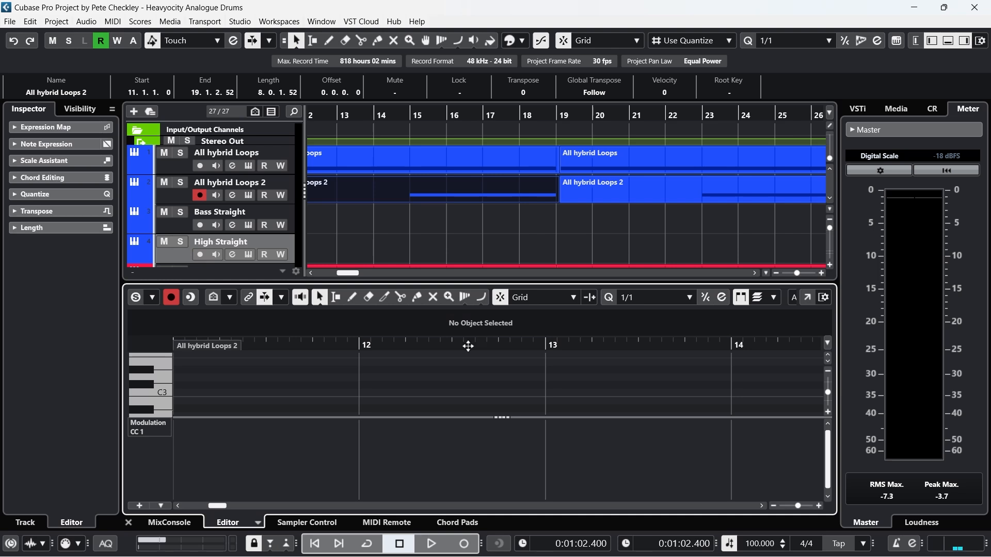
{"action": "left_click_drag", "start_coordinate": [483, 338], "coordinate": [535, 395]}
{"action": "left_click", "coordinate": [128, 522]}
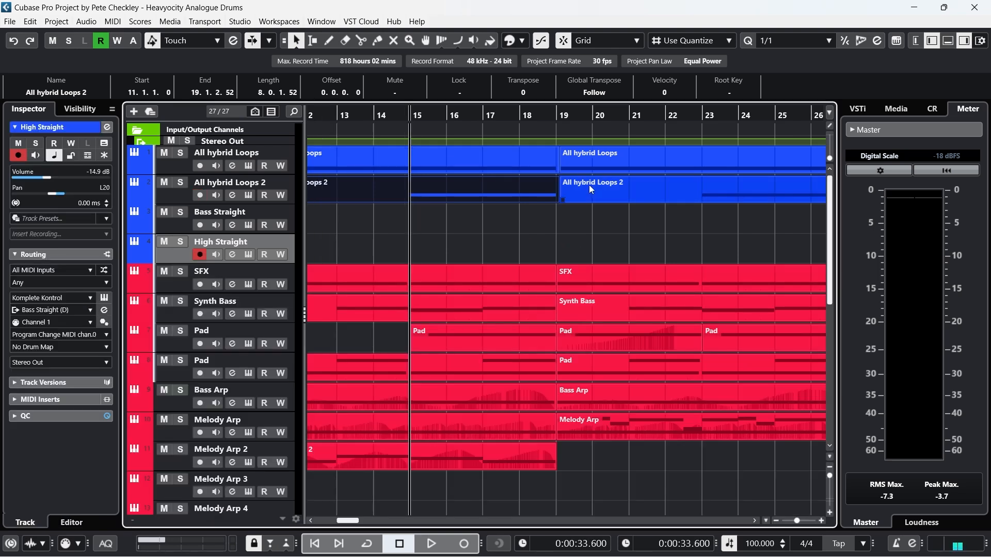
{"action": "double_click", "coordinate": [543, 193]}
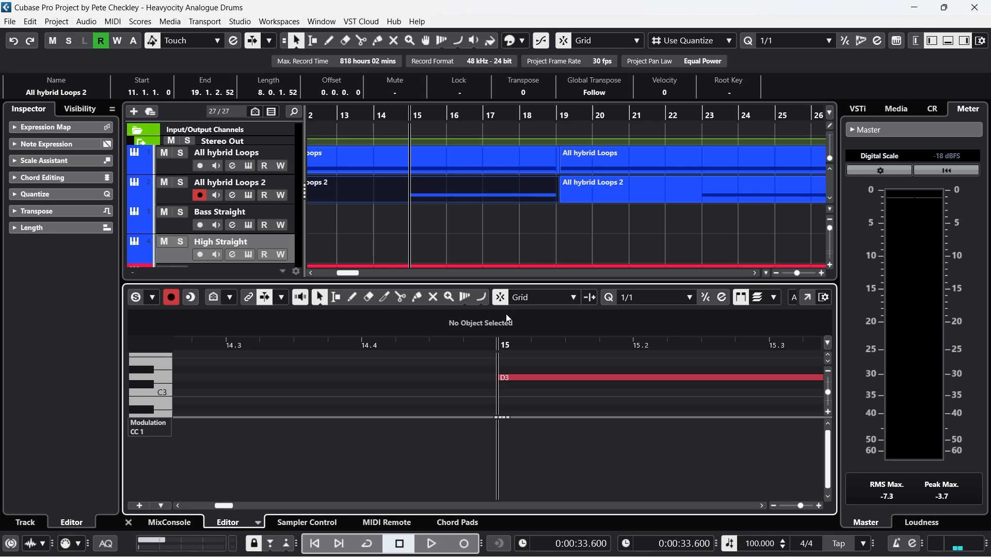
{"action": "mouse_move", "coordinate": [562, 117]}
{"action": "left_mouse_down"}
{"action": "mouse_move", "coordinate": [573, 152]}
{"action": "mouse_move", "coordinate": [568, 133]}
{"action": "left_mouse_up"}
{"action": "left_click", "coordinate": [128, 523]}
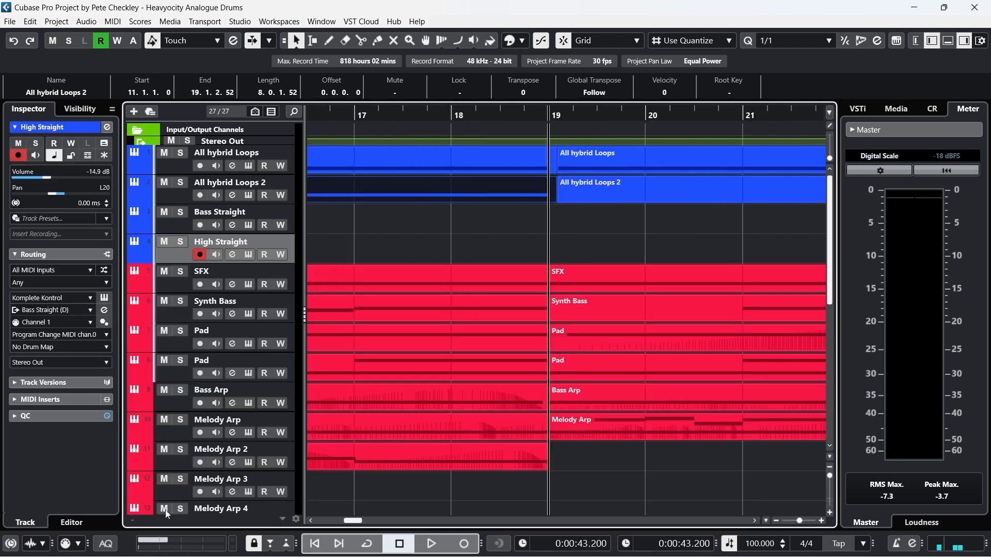
{"action": "left_click_drag", "start_coordinate": [608, 222], "coordinate": [615, 168]}
{"action": "double_click", "coordinate": [539, 192]}
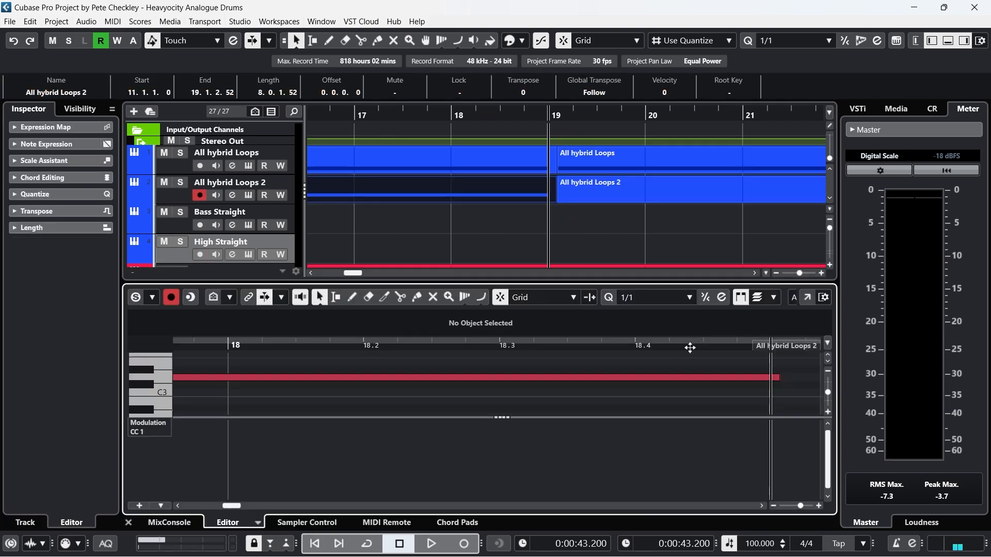
{"action": "left_click_drag", "start_coordinate": [692, 346], "coordinate": [339, 353]}
{"action": "left_click", "coordinate": [128, 522]}
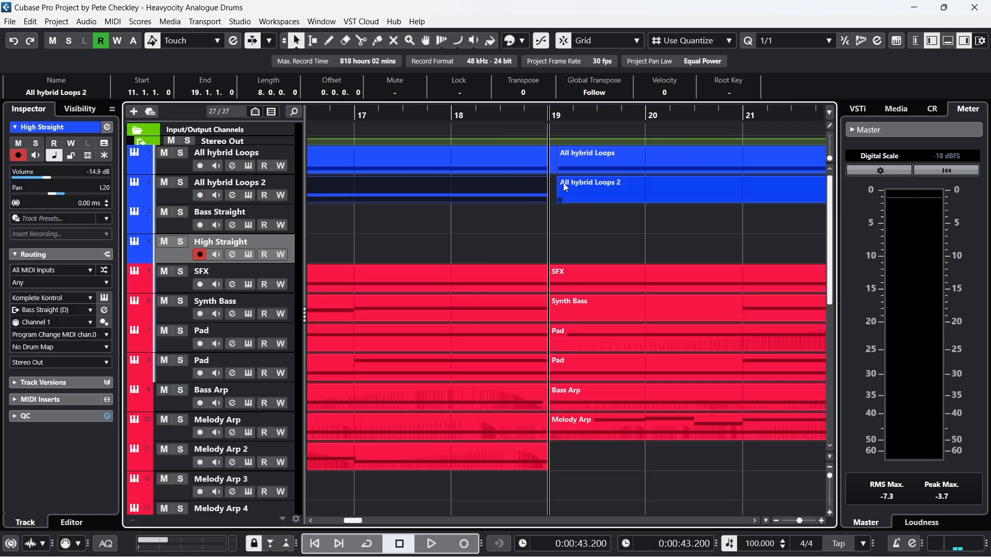
Trim the end of the original All hybrid Loops part and its C3 note to bar 19
{"action": "double_click", "coordinate": [516, 158]}
{"action": "left_click_drag", "start_coordinate": [678, 344], "coordinate": [871, 336]}
{"action": "left_click_drag", "start_coordinate": [469, 403], "coordinate": [460, 403]}
{"action": "left_click_drag", "start_coordinate": [494, 352], "coordinate": [491, 349]}
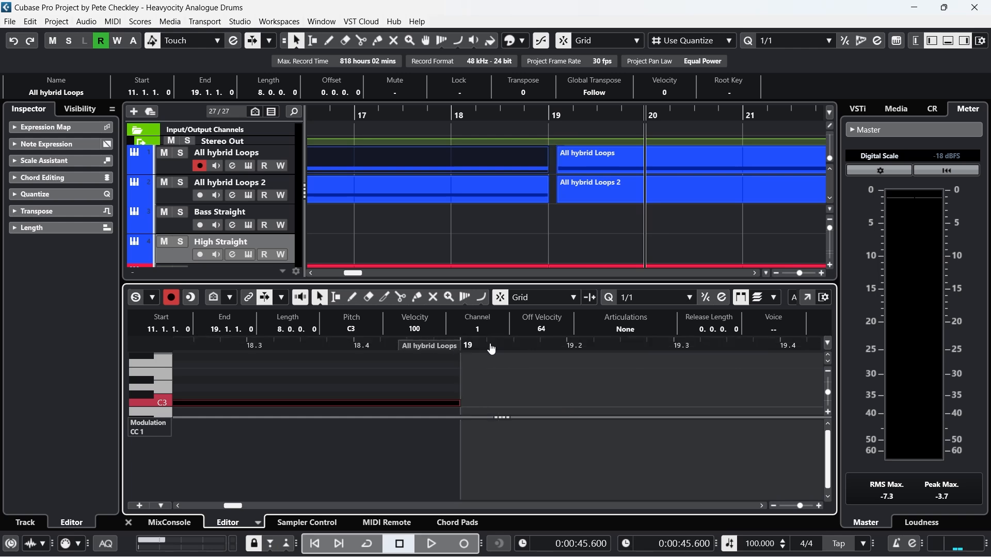
{"action": "left_click", "coordinate": [130, 524]}
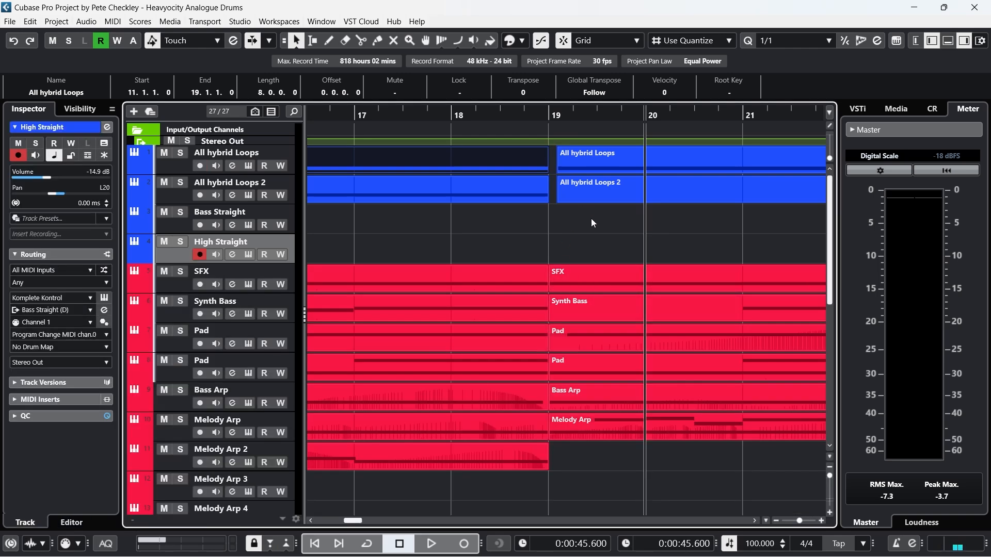
Move both copied hybrid loop parts together so they start exactly at bar 19
{"action": "left_click_drag", "start_coordinate": [590, 218], "coordinate": [601, 173]}
{"action": "left_click", "coordinate": [749, 110]}
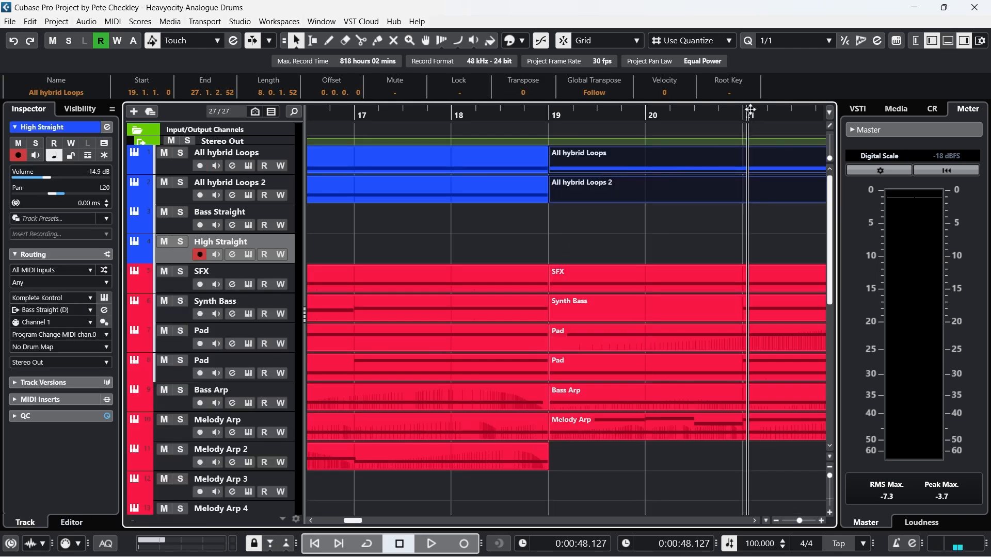
Check the start and end of the D3 note in the All hybrid Loops 2 part at bar 19
{"action": "key", "text": "g"}
{"action": "double_click", "coordinate": [783, 197]}
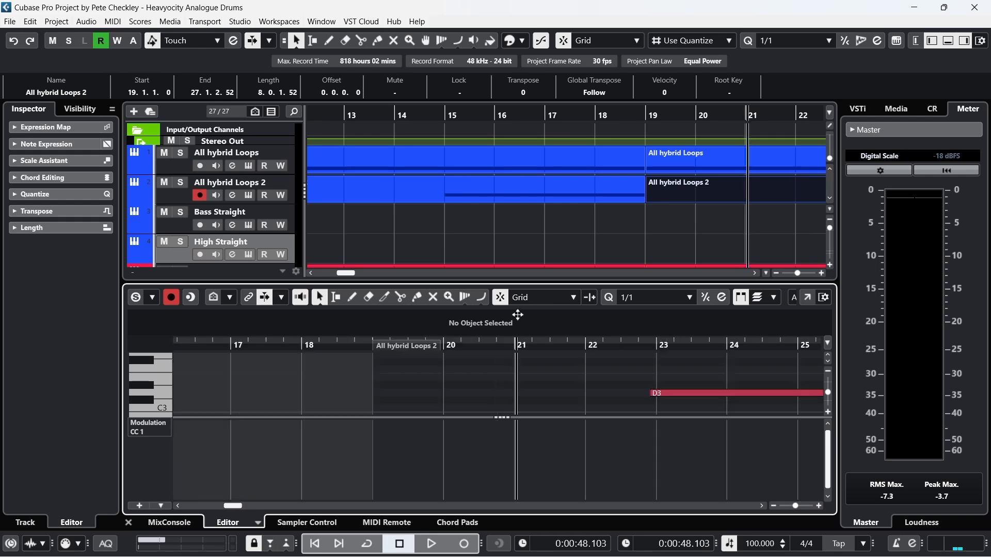
{"action": "left_click", "coordinate": [632, 393]}
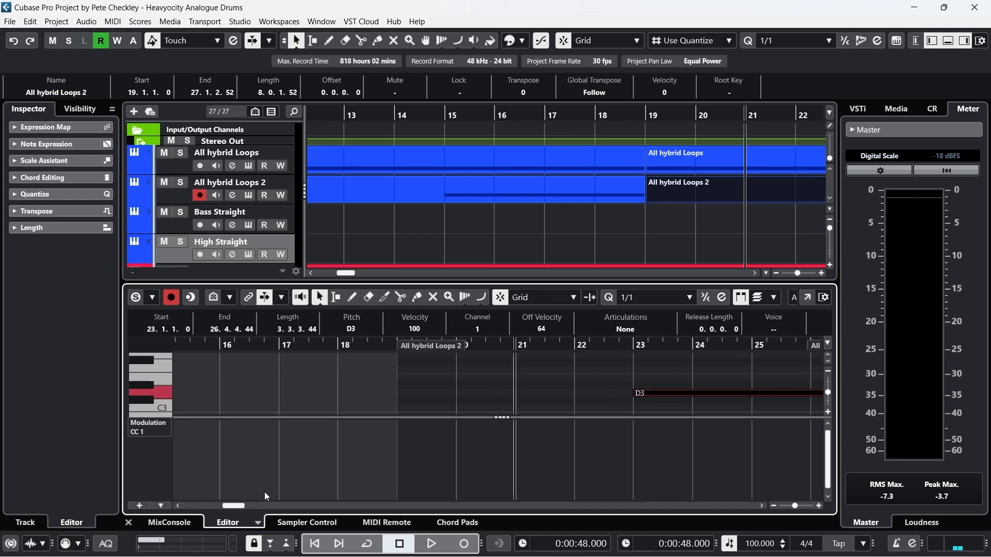
{"action": "left_click", "coordinate": [128, 522]}
Move all red-track parts of the section starting at bar 27, excluding the earlier Riser part, one bar later to bar 28
{"action": "left_click_drag", "start_coordinate": [661, 119], "coordinate": [798, 106]}
{"action": "left_click_drag", "start_coordinate": [712, 250], "coordinate": [655, 505]}
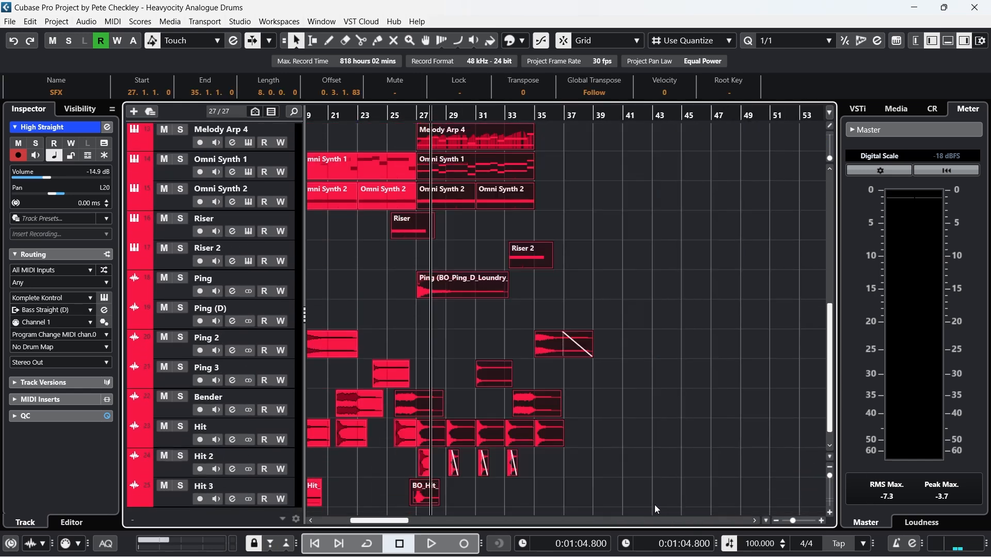
{"action": "left_click", "coordinate": [483, 291]}
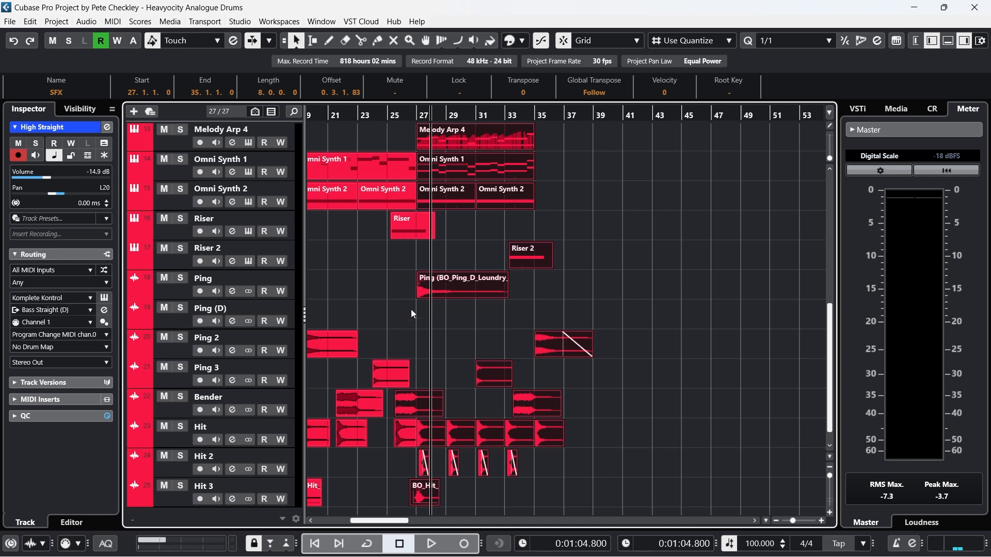
{"action": "scroll", "coordinate": [437, 410], "scroll_direction": "up", "scroll_amount": 6}
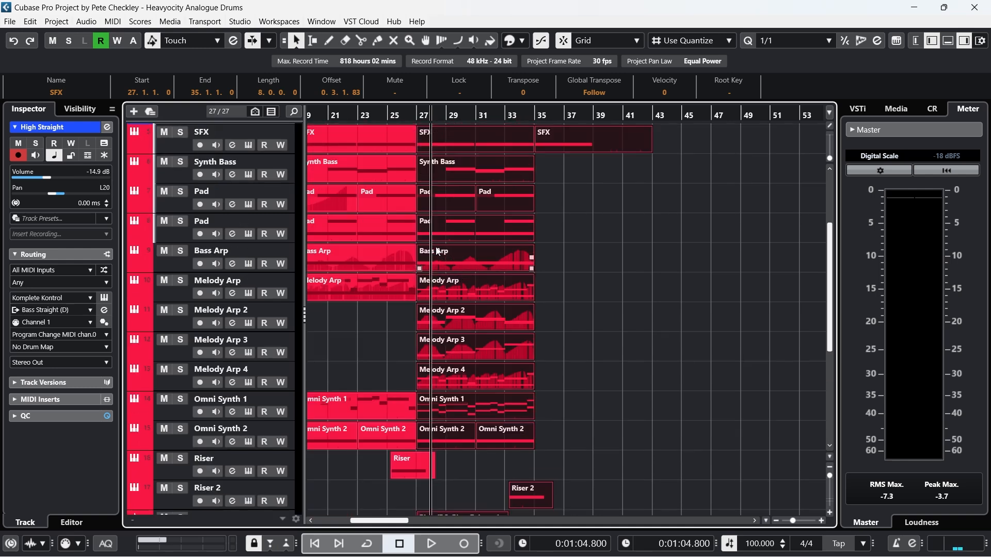
{"action": "left_click_drag", "start_coordinate": [421, 116], "coordinate": [418, 232]}
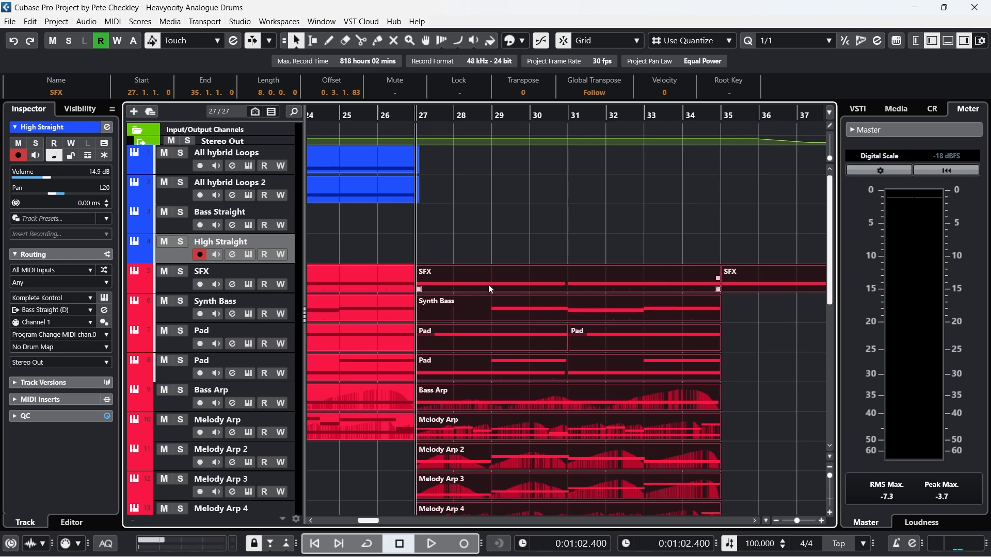
{"action": "left_click_drag", "start_coordinate": [462, 276], "coordinate": [490, 275]}
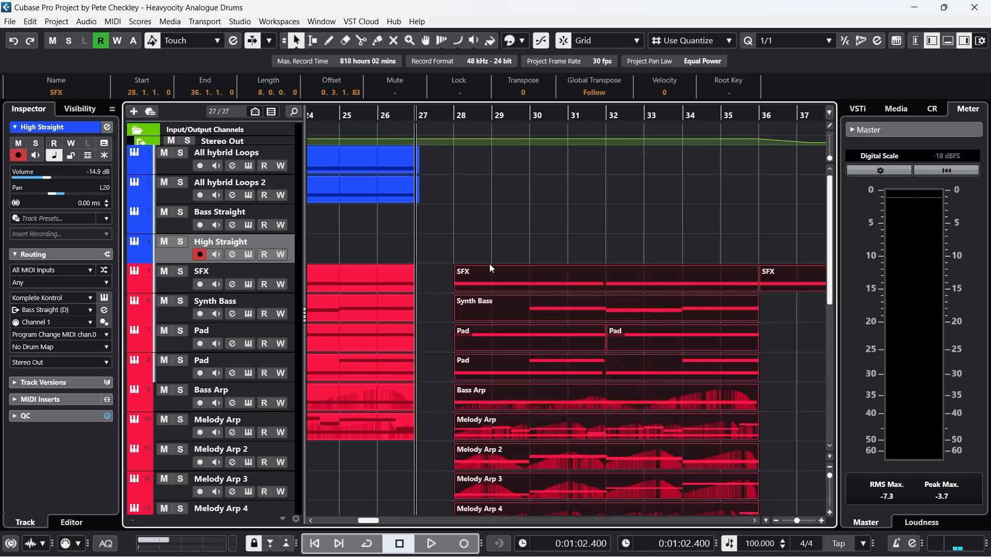
Extend the start of the D3 note back to bar 19 in the second All hybrid Loops 2 part
{"action": "left_click_drag", "start_coordinate": [430, 110], "coordinate": [548, 123]}
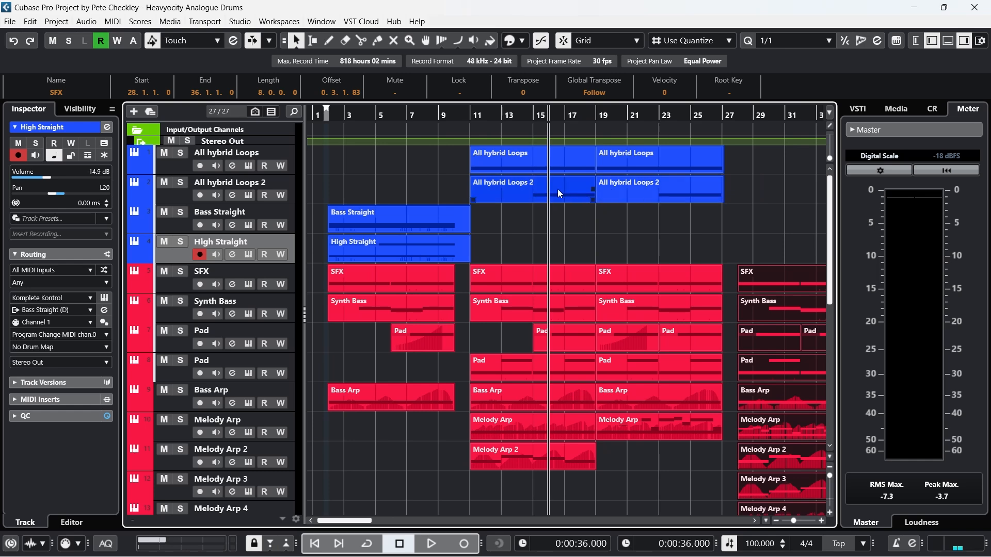
{"action": "double_click", "coordinate": [661, 195]}
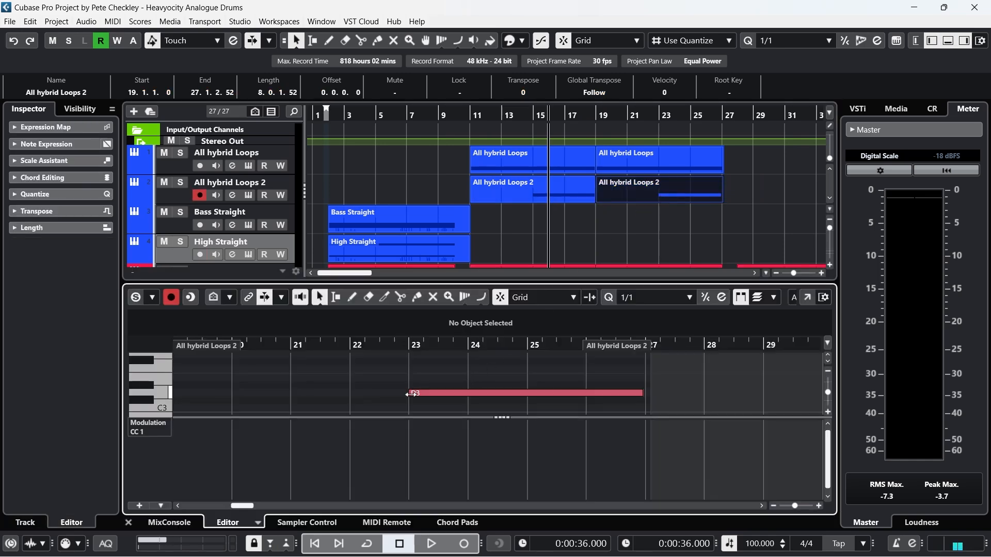
{"action": "mouse_move", "coordinate": [416, 391]}
{"action": "left_mouse_down"}
{"action": "mouse_move", "coordinate": [170, 397]}
{"action": "mouse_move", "coordinate": [397, 397]}
{"action": "left_mouse_up"}
{"action": "left_click_drag", "start_coordinate": [807, 328], "coordinate": [549, 394]}
{"action": "left_click", "coordinate": [128, 522]}
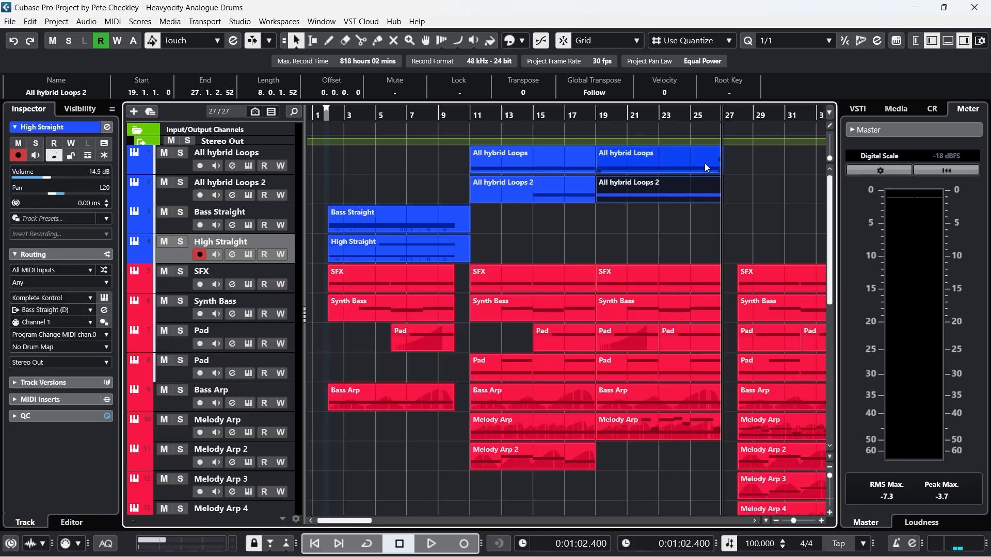
Check the end of the C3 note in the second All hybrid Loops part
{"action": "double_click", "coordinate": [685, 162]}
{"action": "left_click_drag", "start_coordinate": [651, 345], "coordinate": [618, 337]}
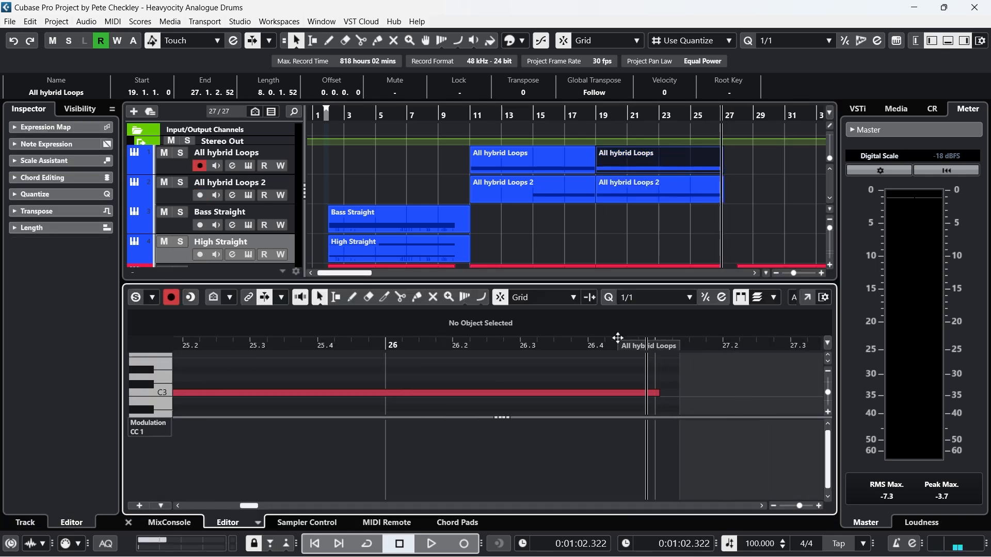
{"action": "left_click", "coordinate": [128, 524]}
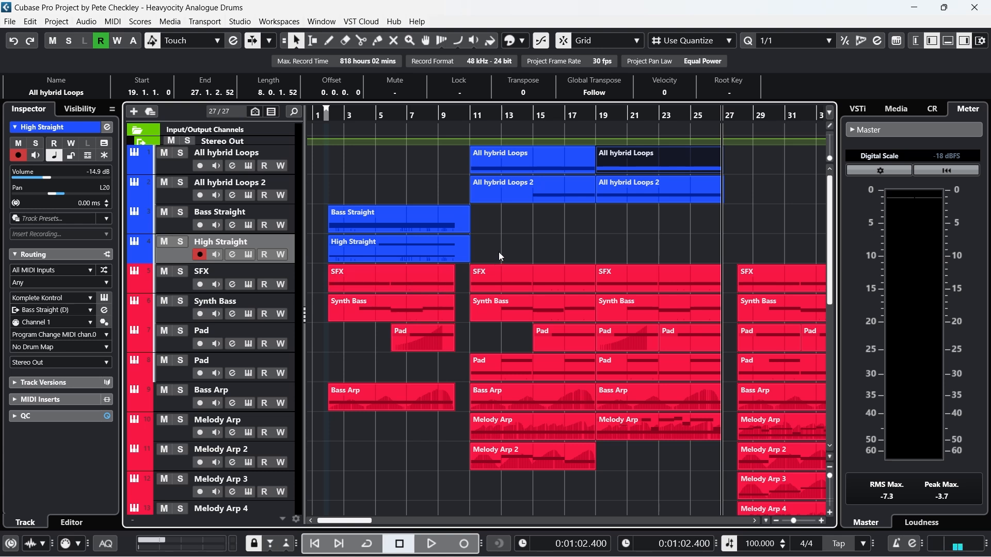
Copy the Bass Straight and High Straight parts to bar 19 and play the arrangement from there past bar 28
{"action": "left_click_drag", "start_coordinate": [498, 252], "coordinate": [662, 214]}
{"action": "left_click", "coordinate": [771, 198]}
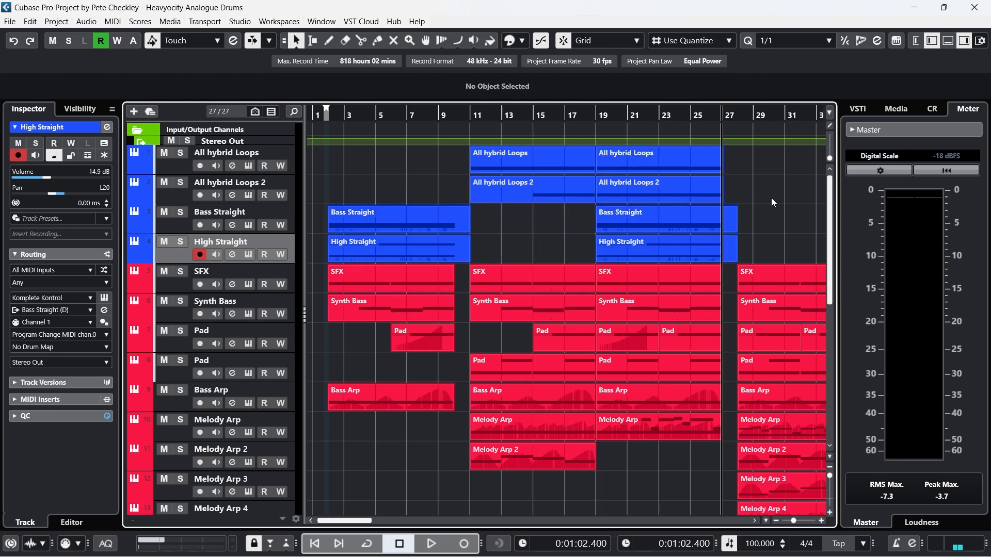
{"action": "left_click", "coordinate": [596, 119]}
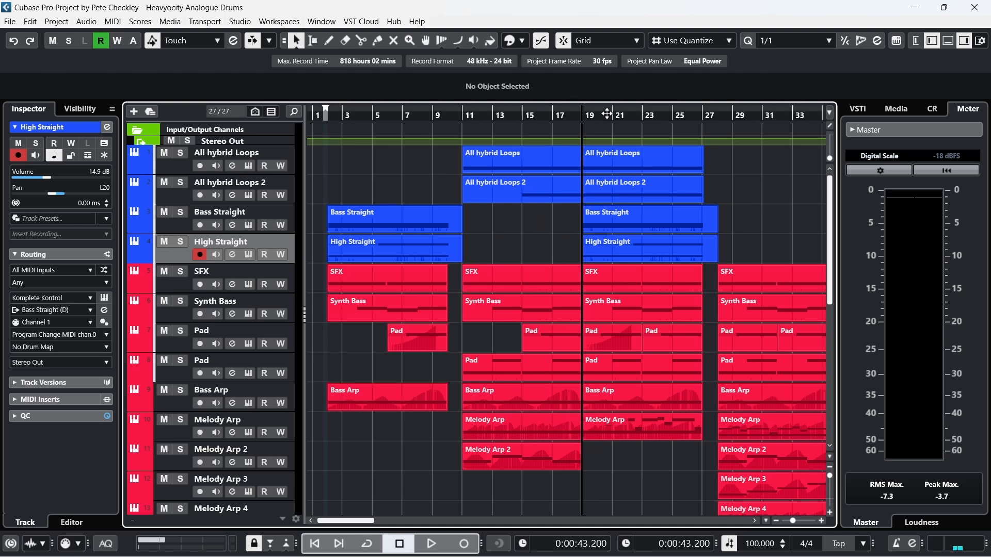
{"action": "key", "text": "space"}
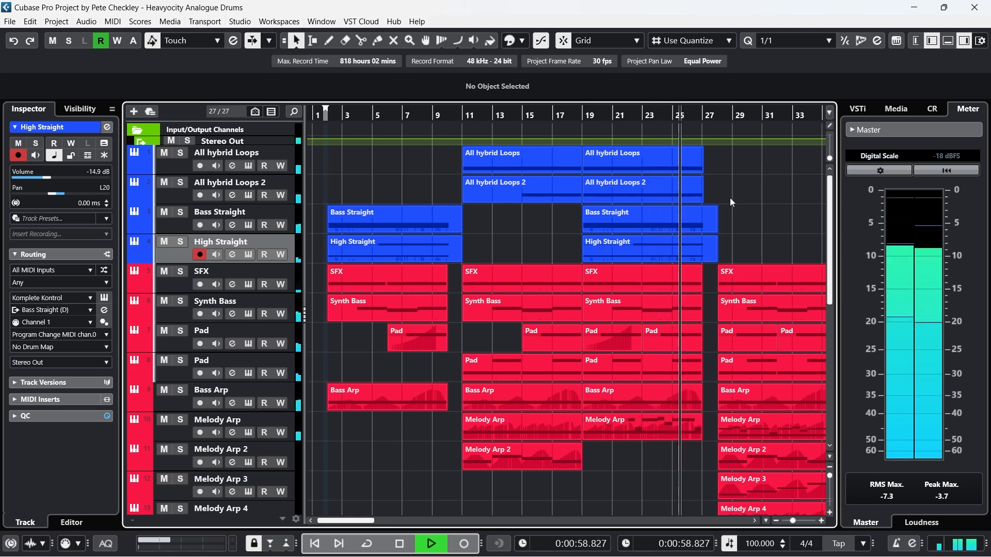
{"action": "key", "text": "f"}
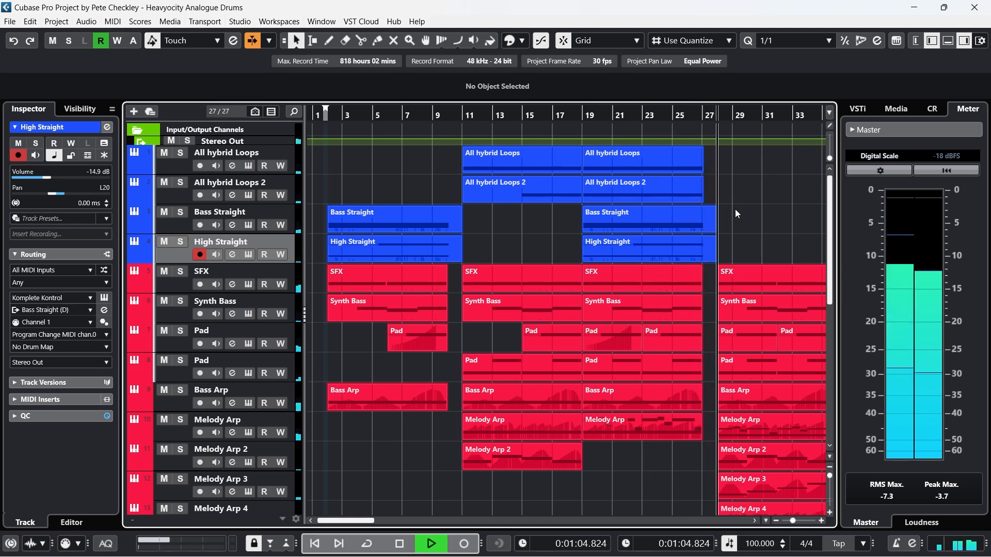
{"action": "key", "text": "space"}
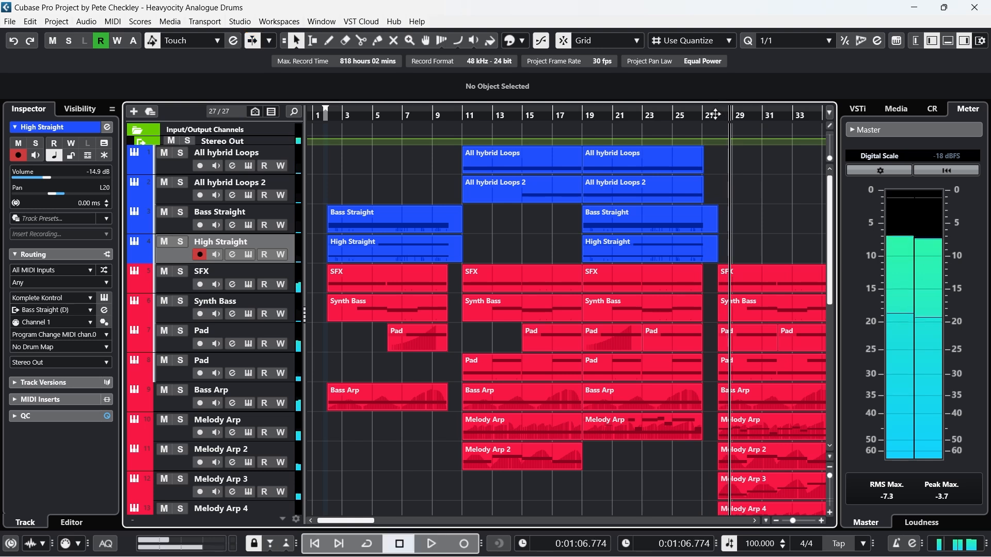
Move the last SFX part from bar 36 to bar 44
{"action": "key", "text": "KP_Add"}
{"action": "left_click", "coordinate": [728, 115]}
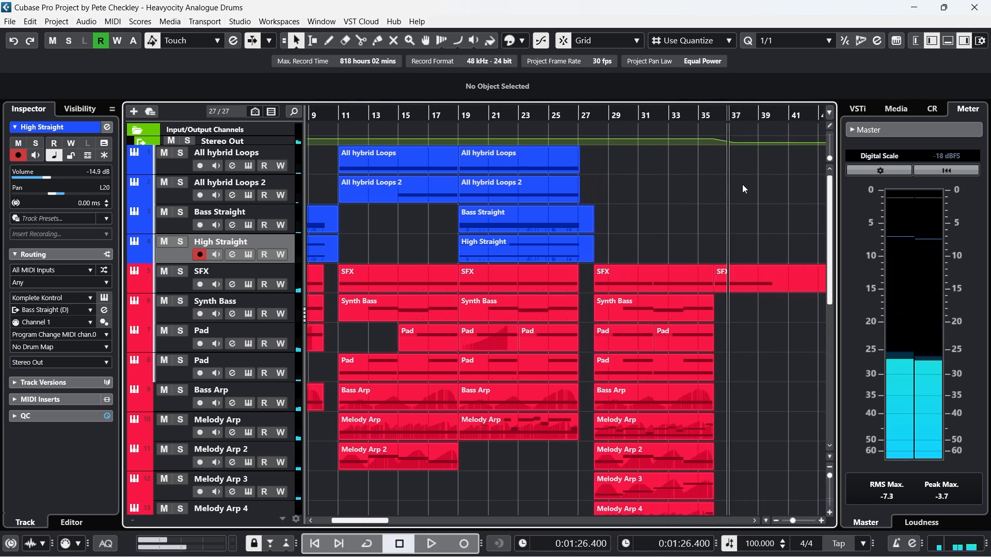
{"action": "left_click_drag", "start_coordinate": [746, 250], "coordinate": [779, 290]}
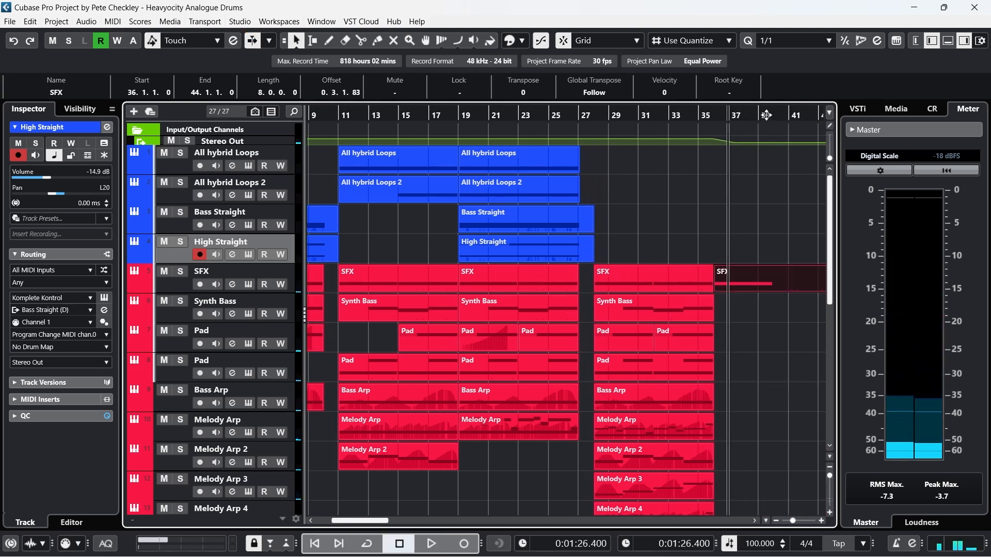
{"action": "mouse_move", "coordinate": [782, 115]}
{"action": "left_mouse_down"}
{"action": "mouse_move", "coordinate": [824, 114]}
{"action": "mouse_move", "coordinate": [765, 114]}
{"action": "left_mouse_up"}
{"action": "left_click_drag", "start_coordinate": [701, 277], "coordinate": [799, 280]}
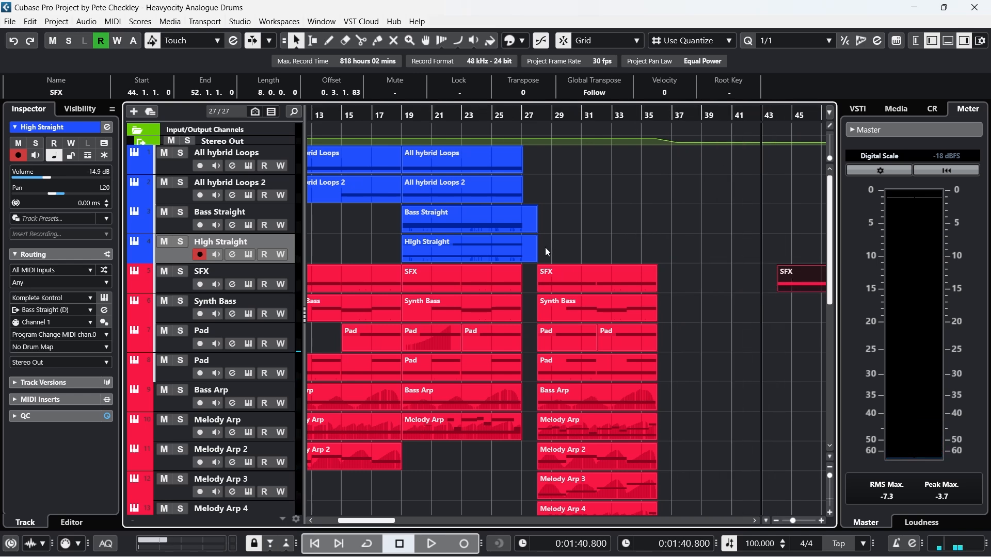
Duplicate all red-track parts of the section starting at bar 28 and place the copies at bar 36
{"action": "left_click_drag", "start_coordinate": [544, 252], "coordinate": [724, 469]}
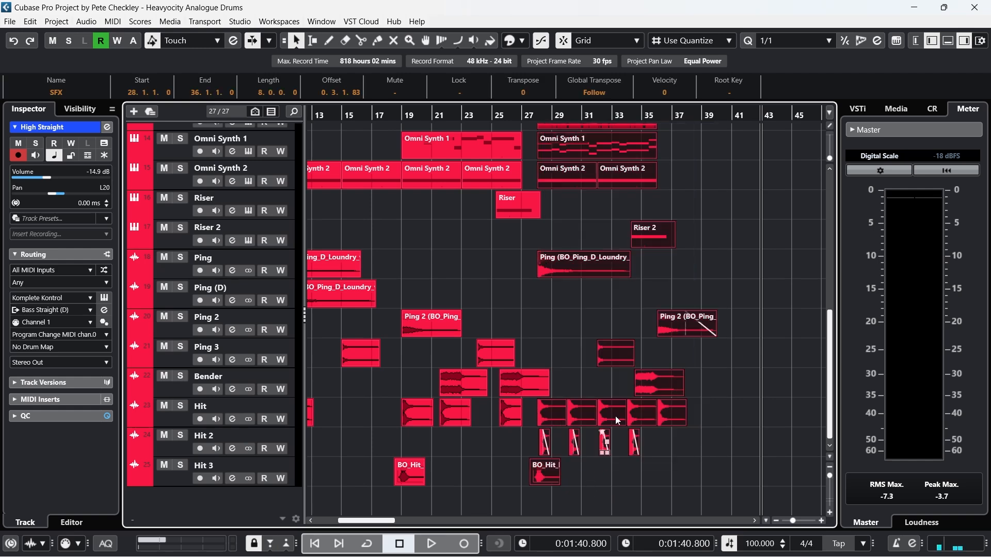
{"action": "scroll", "coordinate": [626, 373], "scroll_direction": "up", "scroll_amount": 10}
{"action": "key", "text": "ctrl+d"}
{"action": "scroll", "coordinate": [676, 301], "scroll_direction": "right", "scroll_amount": 3}
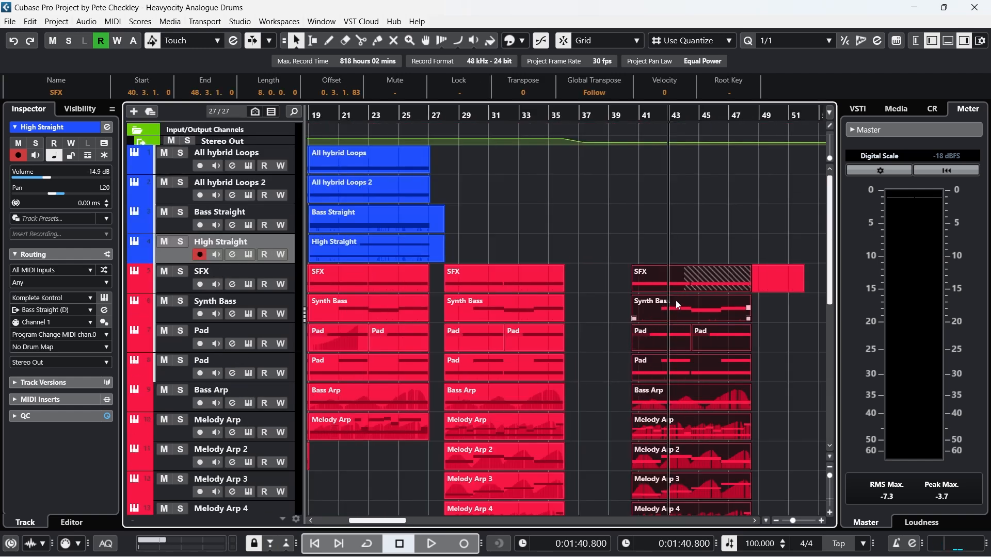
{"action": "left_click_drag", "start_coordinate": [676, 300], "coordinate": [608, 278]}
{"action": "left_click", "coordinate": [717, 299]}
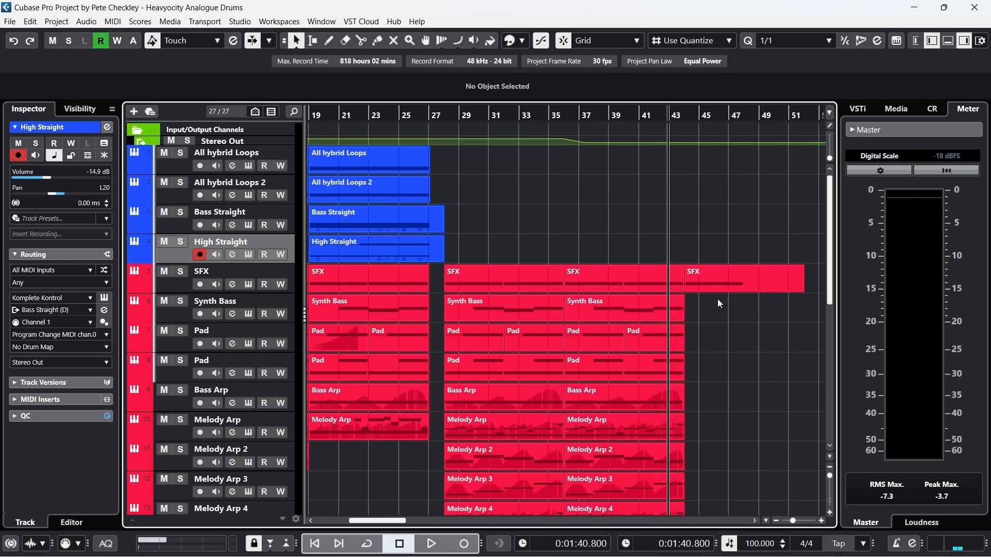
Enlarge the Stereo Out track and move its volume fade-out points so the fade starts at bar 52
{"action": "left_click_drag", "start_coordinate": [545, 128], "coordinate": [625, 180]}
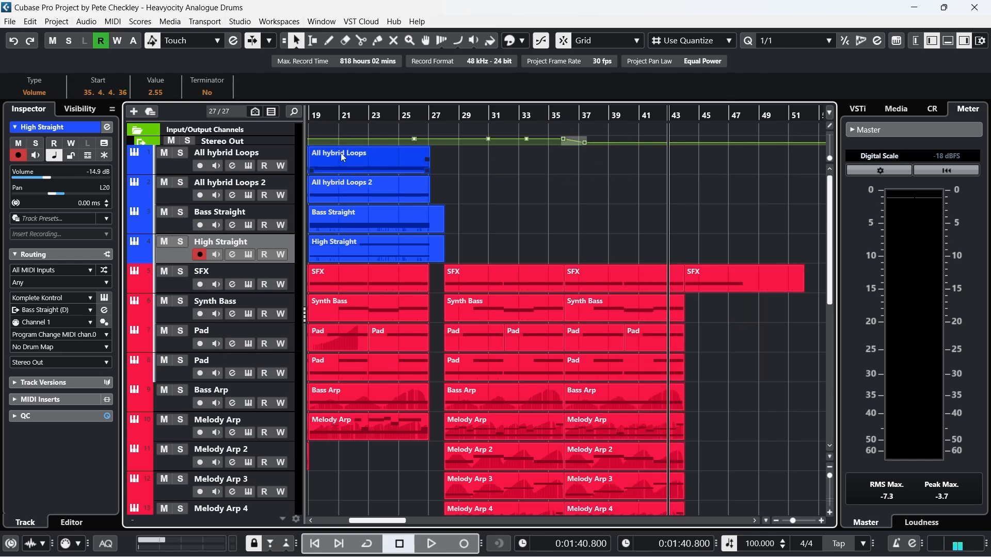
{"action": "left_click_drag", "start_coordinate": [289, 144], "coordinate": [322, 303]}
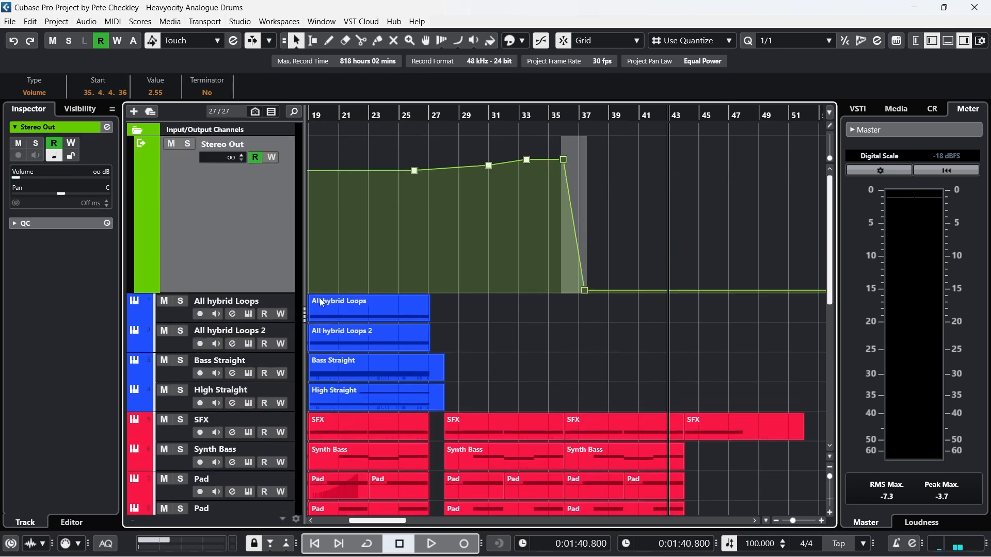
{"action": "left_click_drag", "start_coordinate": [575, 252], "coordinate": [808, 282]}
Delete the Stereo Out volume points before the fade-out and set the fade's start point at bar 52 to 0
{"action": "left_click", "coordinate": [528, 161]}
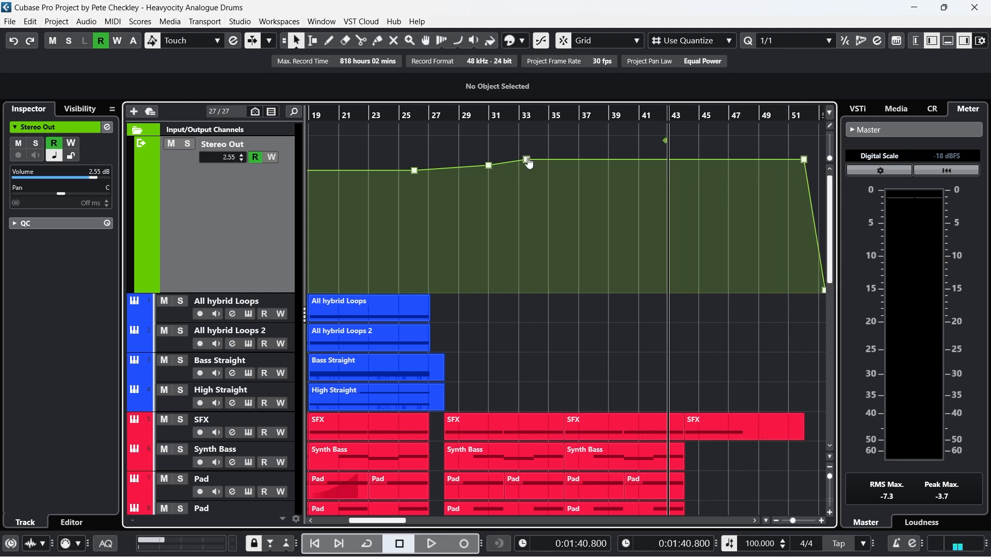
{"action": "left_click_drag", "start_coordinate": [623, 208], "coordinate": [621, 209]}
{"action": "key", "text": "Delete"}
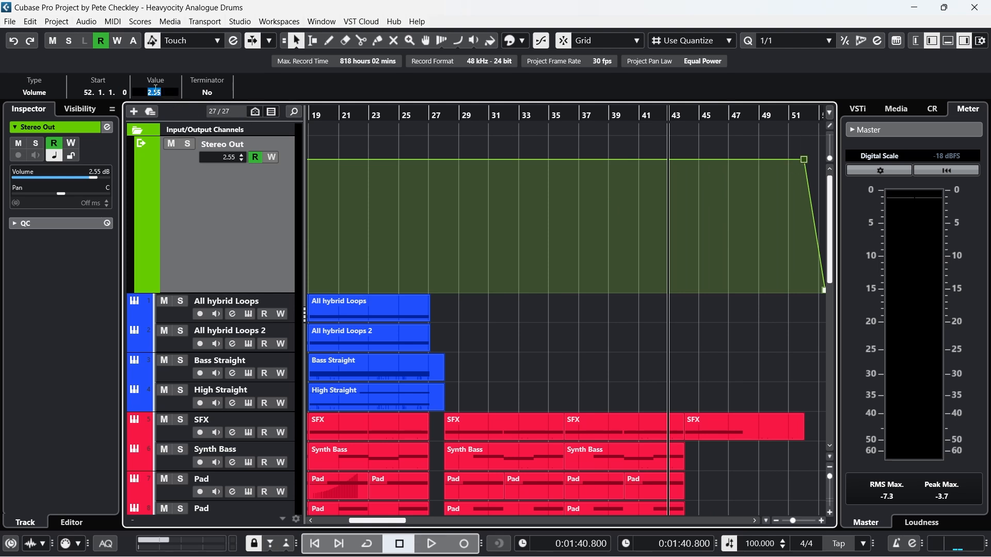
{"action": "type", "text": "0"}
{"action": "key", "text": "Return"}
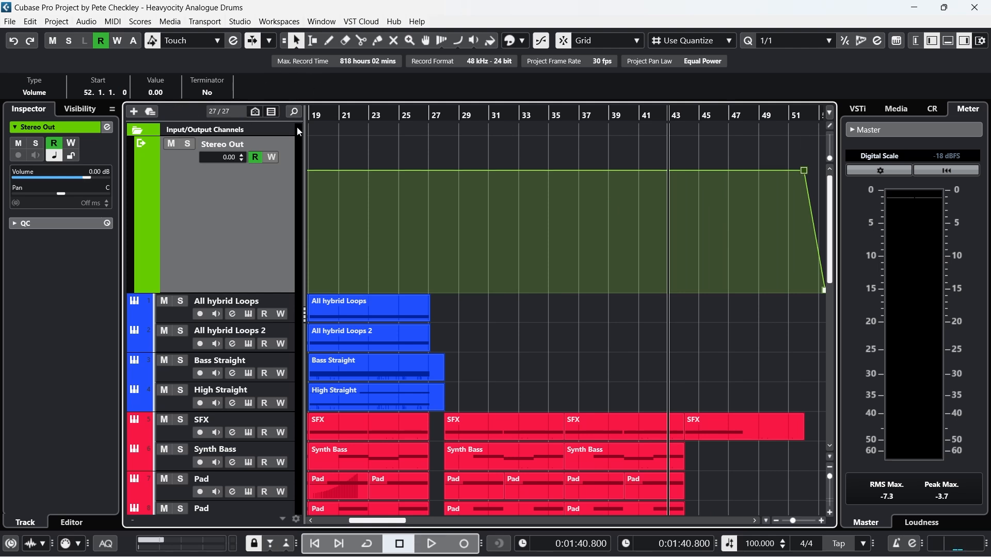
Move both Stereo Out volume fade-out points earlier so the fade starts at bar 49
{"action": "left_click_drag", "start_coordinate": [712, 116], "coordinate": [628, 119]}
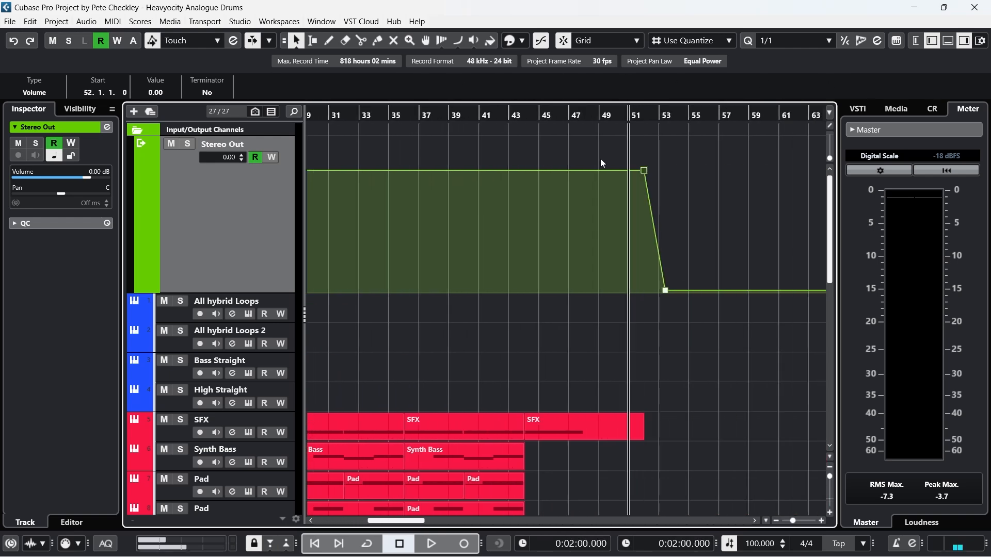
{"action": "scroll", "coordinate": [543, 226], "scroll_direction": "down", "scroll_amount": 3}
{"action": "scroll", "coordinate": [543, 229], "scroll_direction": "up", "scroll_amount": 3}
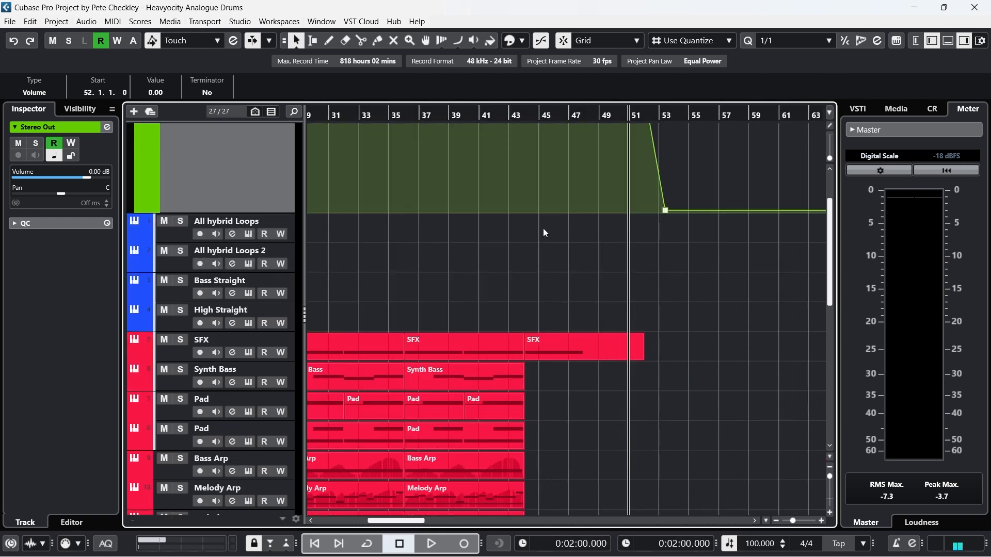
{"action": "left_click_drag", "start_coordinate": [639, 115], "coordinate": [421, 113]}
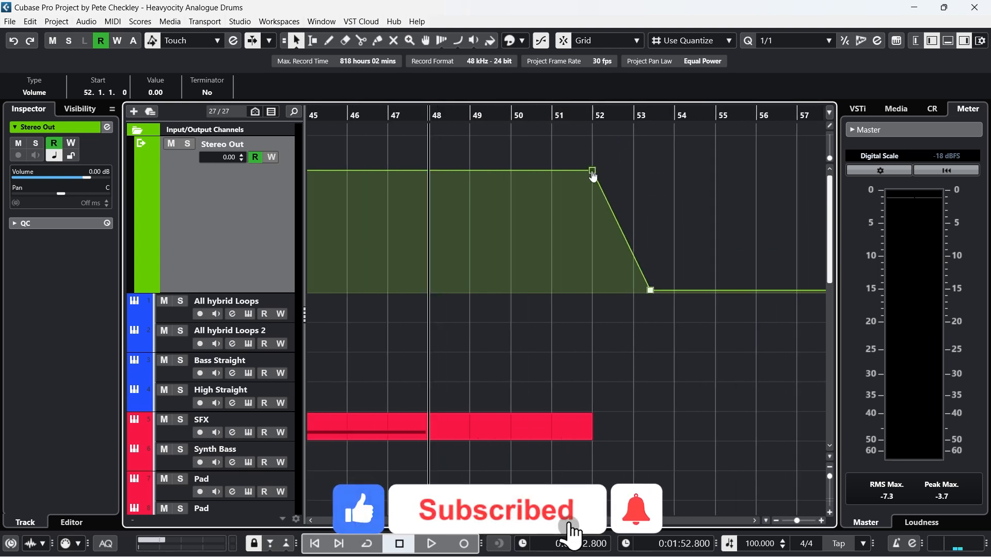
{"action": "left_click_drag", "start_coordinate": [563, 147], "coordinate": [664, 329]}
{"action": "left_click_drag", "start_coordinate": [597, 268], "coordinate": [515, 261]}
{"action": "left_click", "coordinate": [450, 111]}
{"action": "mouse_move", "coordinate": [451, 98]}
{"action": "left_mouse_down"}
{"action": "mouse_move", "coordinate": [449, 87]}
{"action": "mouse_move", "coordinate": [457, 114]}
{"action": "left_mouse_up"}
{"action": "left_click_drag", "start_coordinate": [631, 170], "coordinate": [511, 165]}
Set the value of the fade-out's start point at bar 49 to 0
{"action": "double_click", "coordinate": [152, 95]}
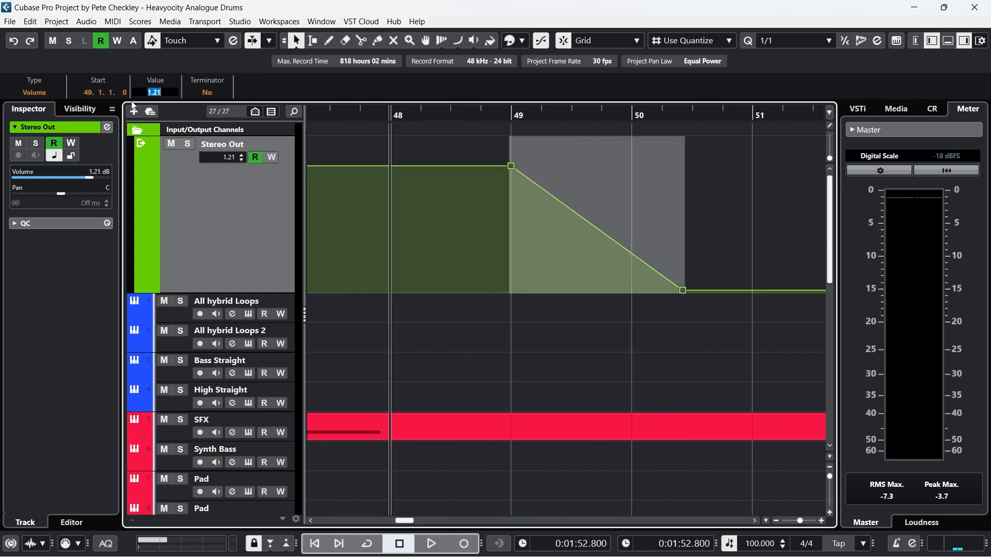
{"action": "type", "text": "0"}
{"action": "key", "text": "Return"}
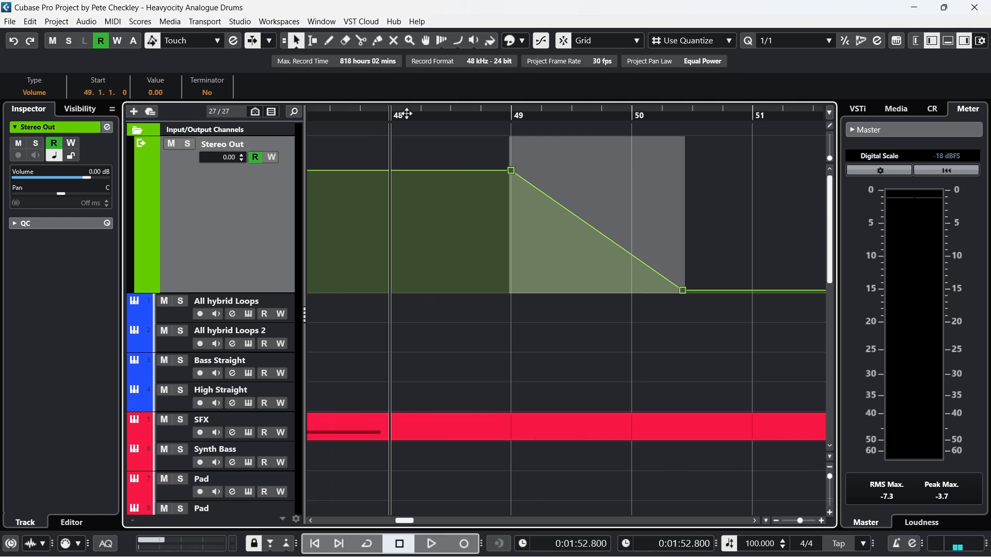
{"action": "left_click_drag", "start_coordinate": [404, 113], "coordinate": [434, 78]}
{"action": "scroll", "coordinate": [593, 286], "scroll_direction": "down", "scroll_amount": 6}
{"action": "scroll", "coordinate": [614, 350], "scroll_direction": "up", "scroll_amount": 6}
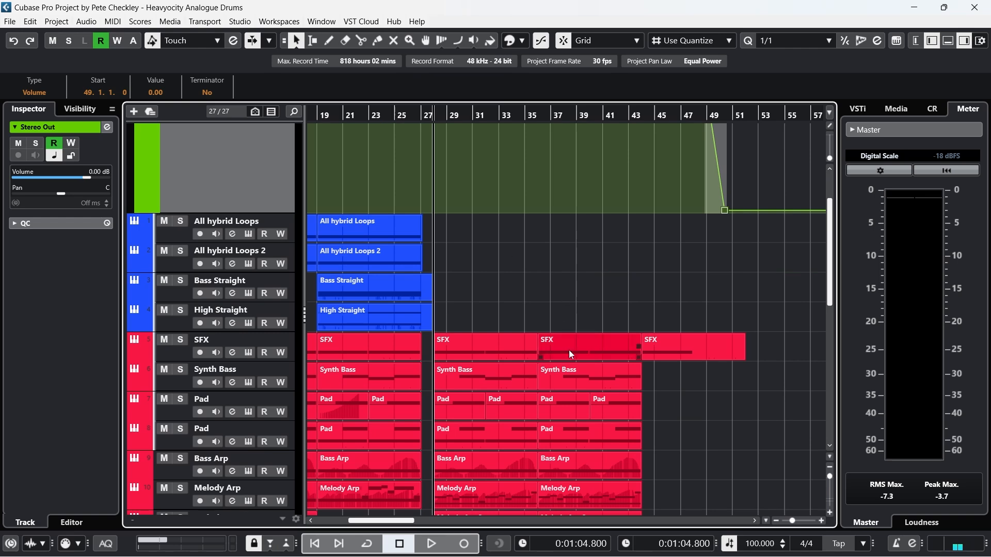
{"action": "scroll", "coordinate": [569, 351], "scroll_direction": "down", "scroll_amount": 5}
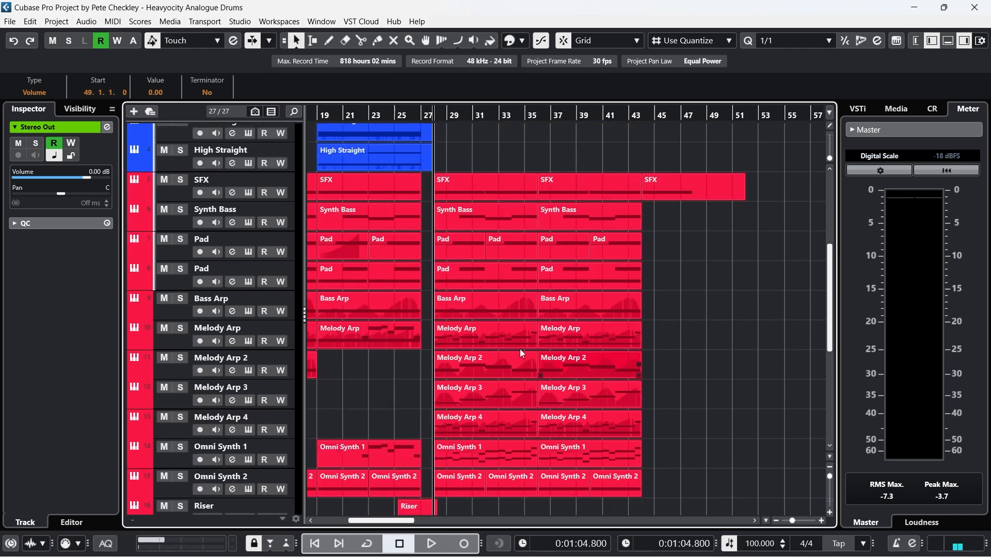
Audition the Melody Arp and Melody Arp 2 tracks in solo, and delete the Melody Arp 2 part starting at bar 28
{"action": "left_click", "coordinate": [180, 329]}
{"action": "key", "text": "space"}
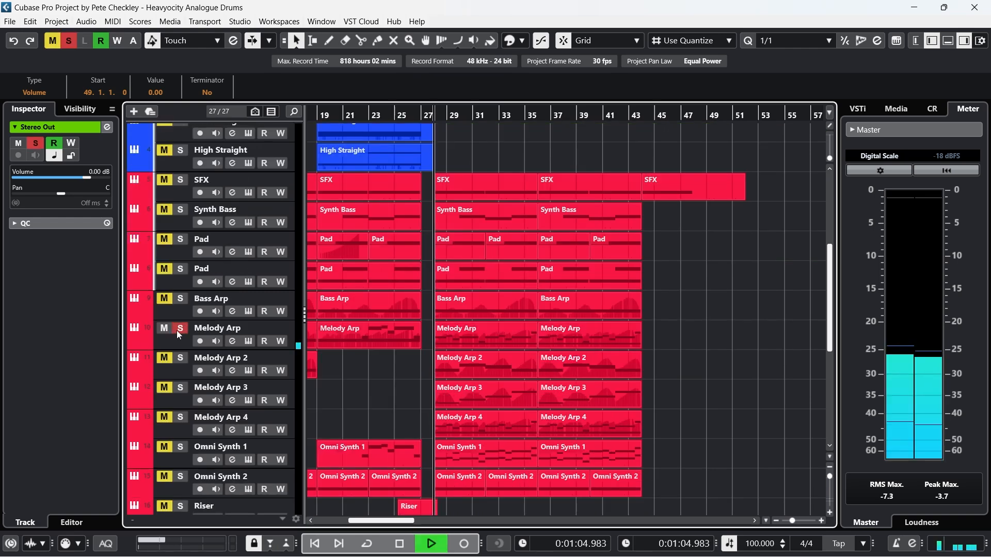
{"action": "left_click", "coordinate": [180, 329]}
{"action": "left_click", "coordinate": [182, 358]}
{"action": "key", "text": "space"}
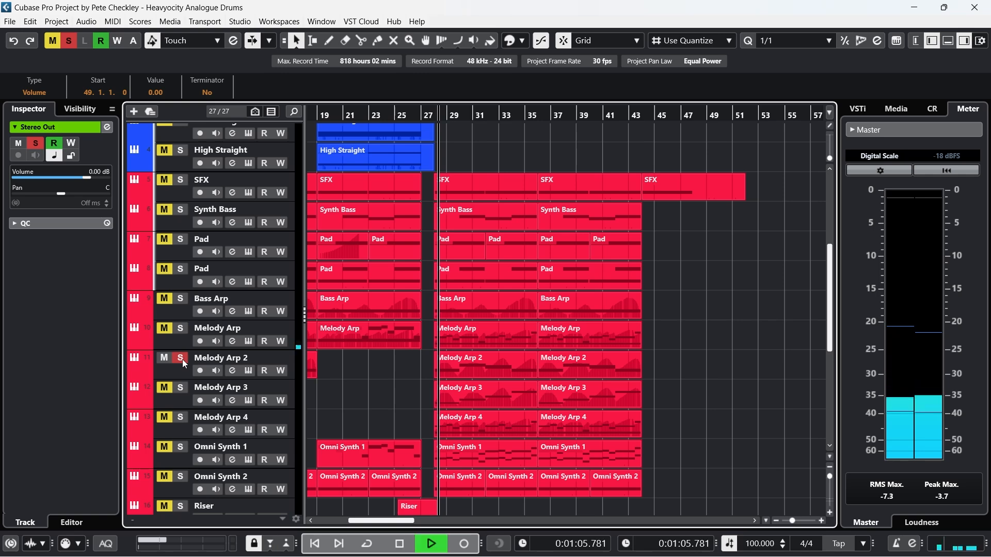
{"action": "key", "text": "space"}
{"action": "left_click", "coordinate": [181, 358]}
{"action": "left_click", "coordinate": [467, 361]}
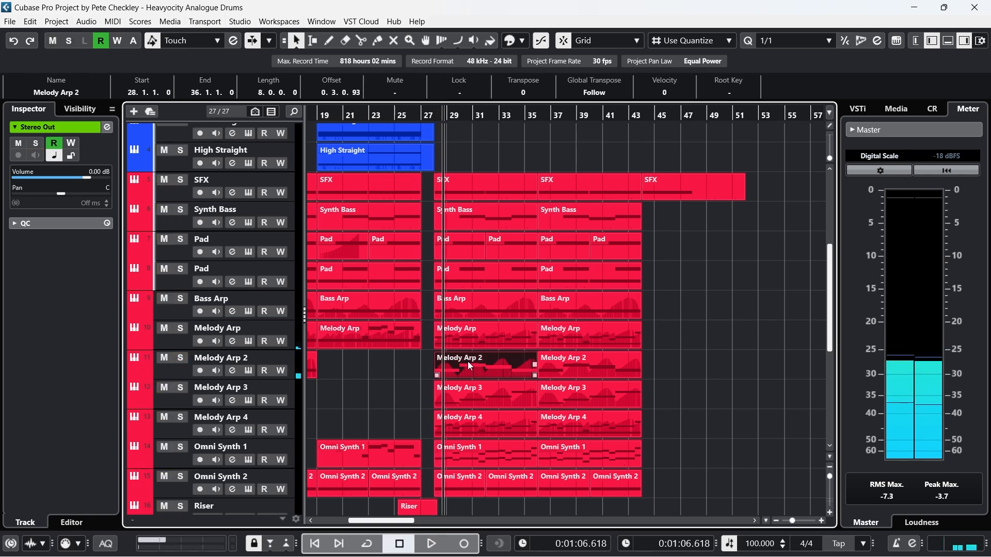
{"action": "key", "text": "Delete"}
Audition the Melody Arp 3 and Melody Arp 4 tracks one at a time in solo
{"action": "left_click", "coordinate": [180, 387]}
{"action": "key", "text": "space"}
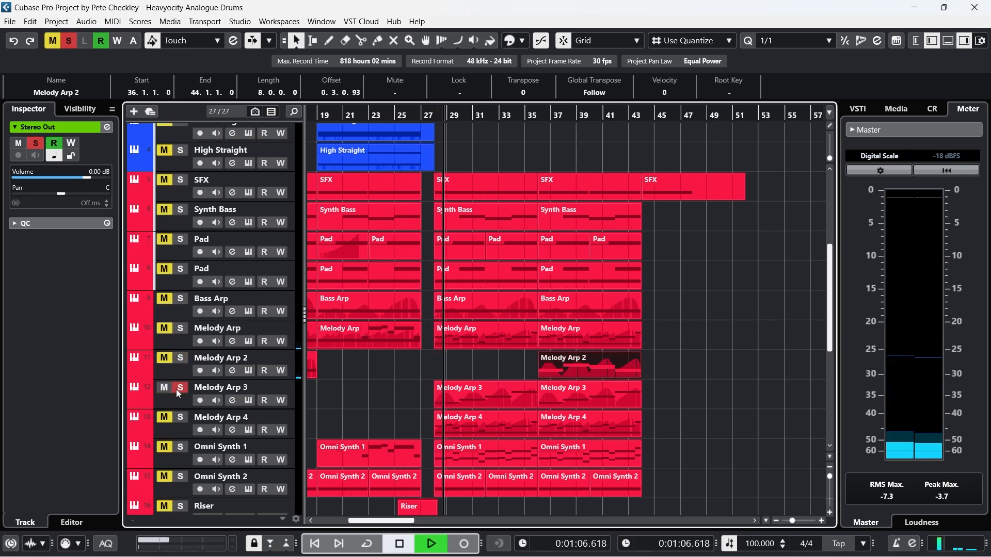
{"action": "left_click", "coordinate": [180, 388]}
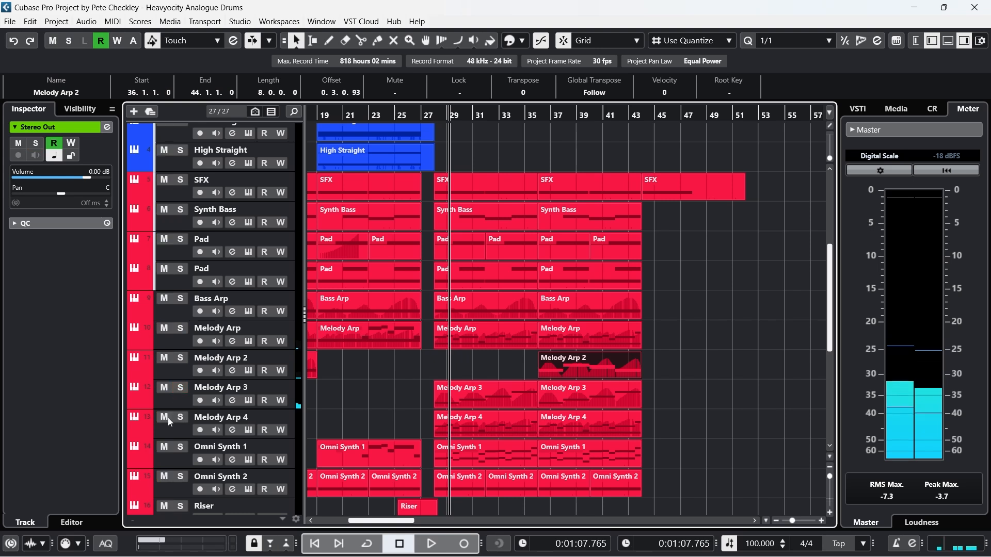
{"action": "left_click", "coordinate": [180, 418]}
{"action": "key", "text": "space"}
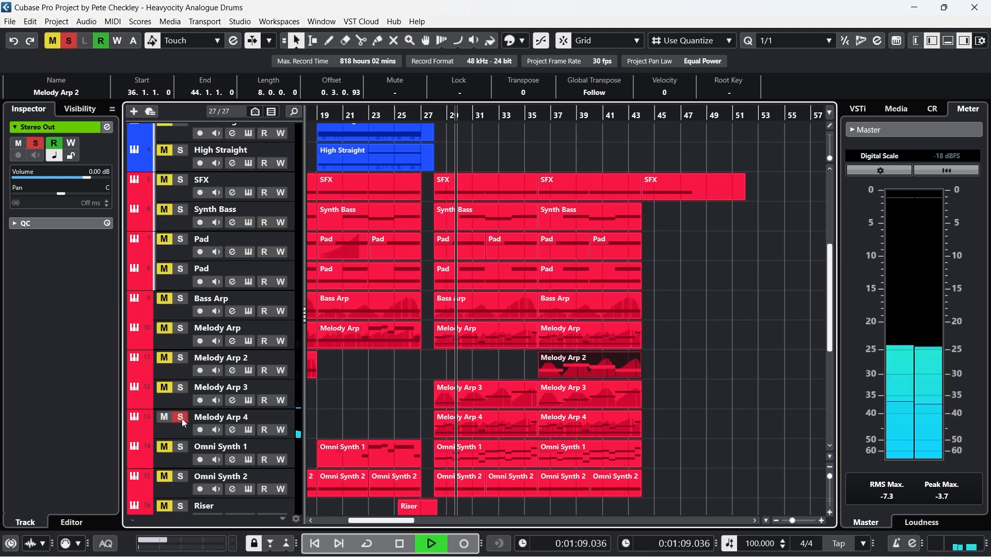
{"action": "key", "text": "space"}
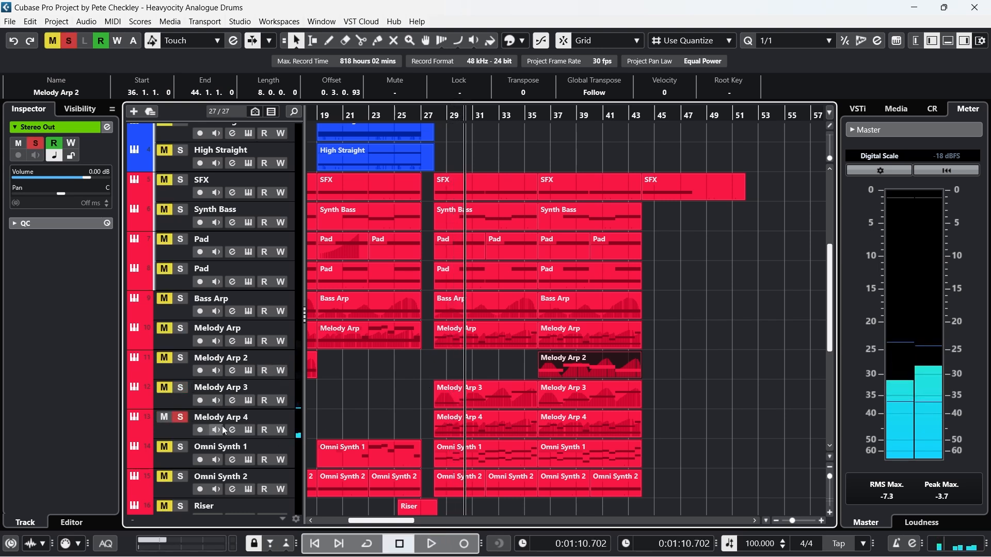
Audition the Omni Synth 1 track in solo and delete its part starting at bar 28
{"action": "left_click", "coordinate": [180, 447]}
{"action": "left_click", "coordinate": [181, 418]}
{"action": "left_click", "coordinate": [183, 418]}
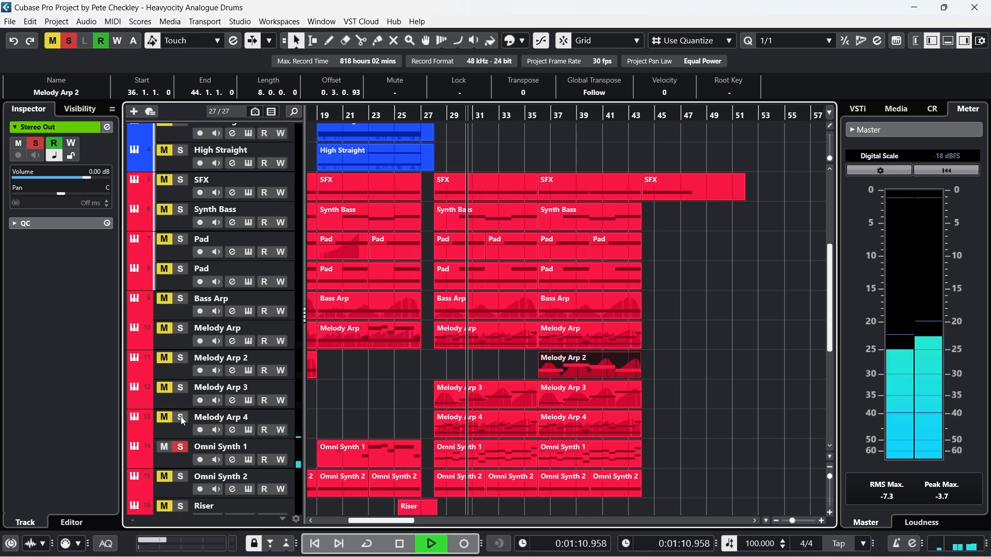
{"action": "key", "text": "space"}
{"action": "left_click", "coordinate": [183, 447]}
{"action": "left_click", "coordinate": [182, 418]}
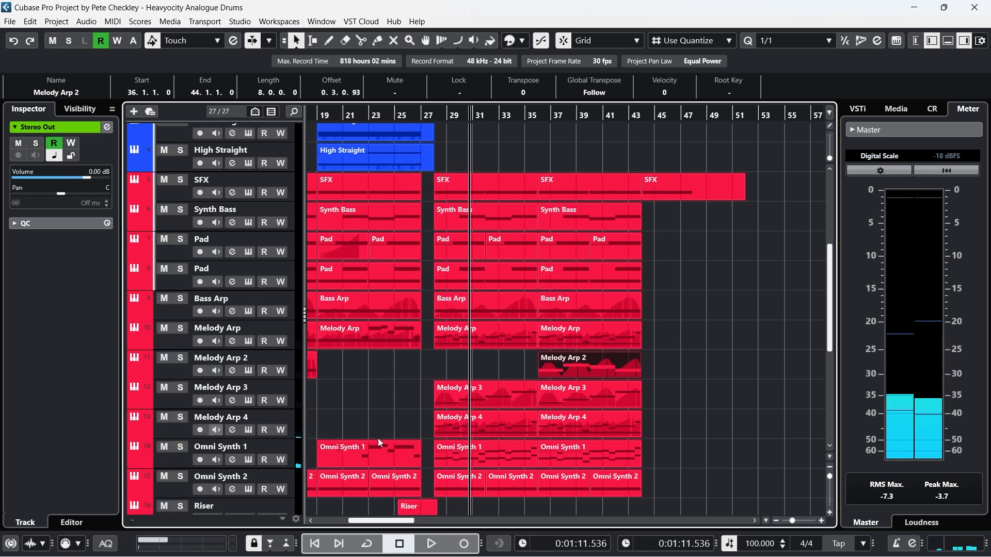
{"action": "left_click", "coordinate": [503, 459]}
{"action": "key", "text": "Delete"}
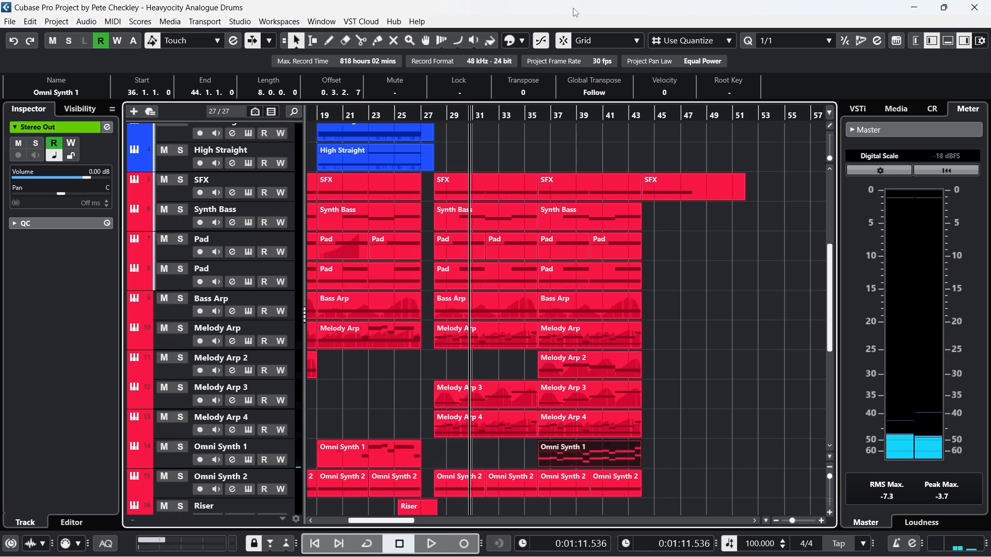
Reduce the Stereo Out track to a compact height and place the project cursor at bar 28
{"action": "scroll", "coordinate": [560, 213], "scroll_direction": "up", "scroll_amount": 5}
{"action": "left_click_drag", "start_coordinate": [387, 118], "coordinate": [317, 118]}
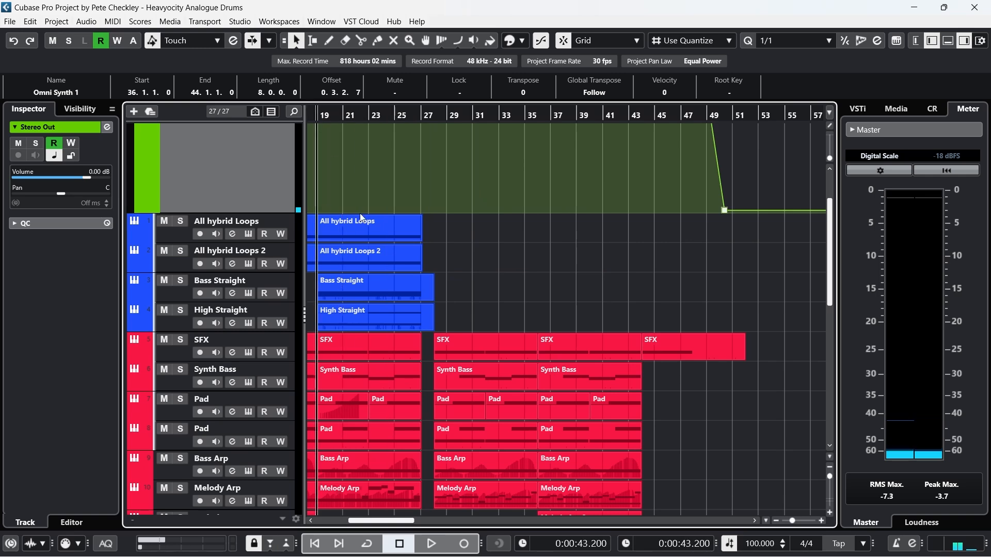
{"action": "scroll", "coordinate": [360, 213], "scroll_direction": "up", "scroll_amount": 3}
{"action": "left_click_drag", "start_coordinate": [269, 292], "coordinate": [268, 164]}
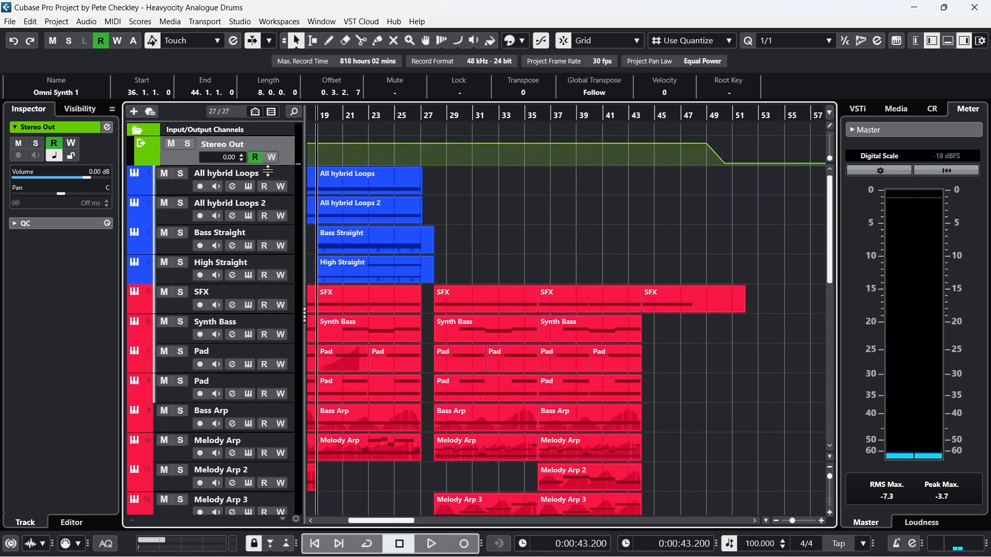
{"action": "key", "text": "KP_Decimal"}
{"action": "left_click_drag", "start_coordinate": [641, 117], "coordinate": [472, 140]}
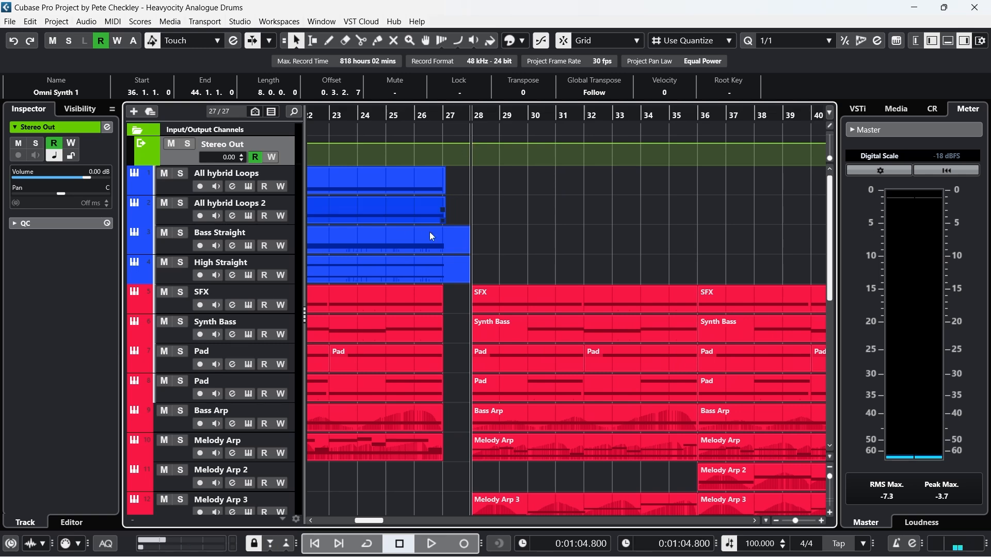
Duplicate the All hybrid Loops 2 track together with its parts
{"action": "right_click", "coordinate": [292, 218]}
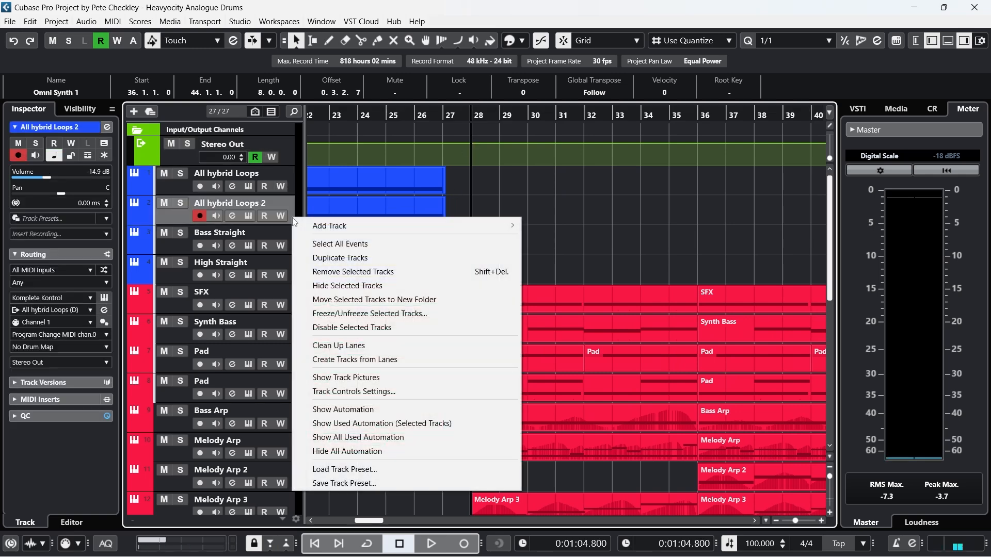
{"action": "mouse_move", "coordinate": [321, 223]}
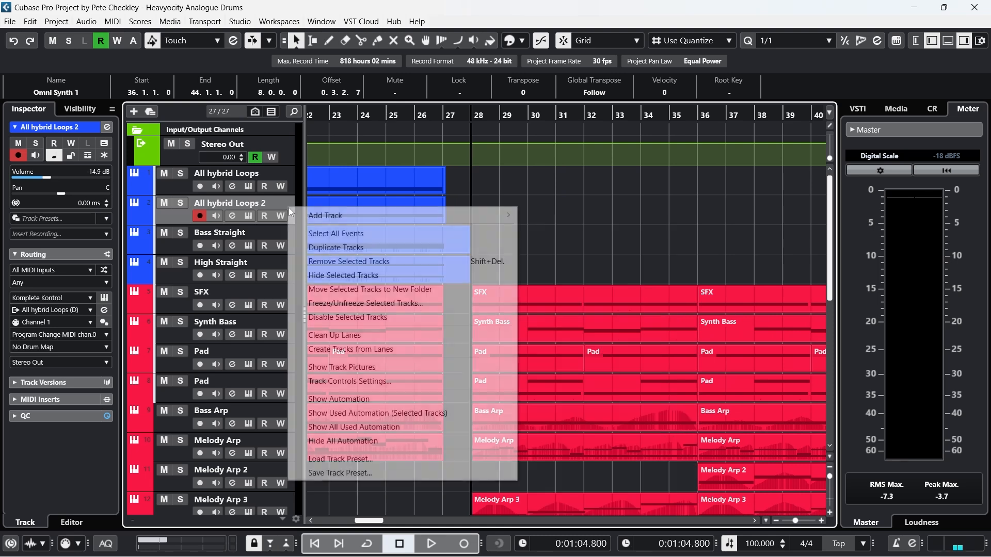
{"action": "left_click", "coordinate": [345, 243]}
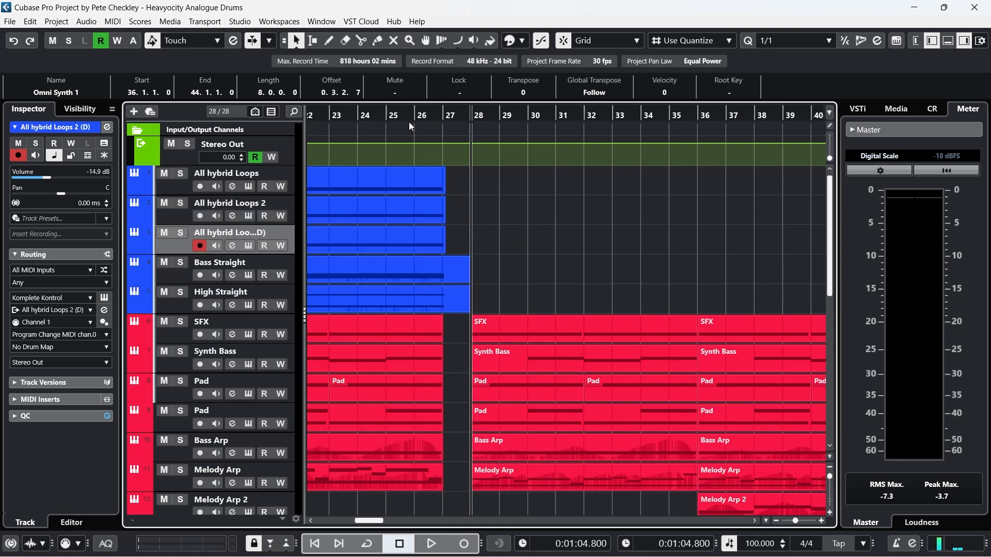
Move both parts on the duplicated hybrid loops track so the first one starts at bar 28
{"action": "left_click", "coordinate": [419, 117]}
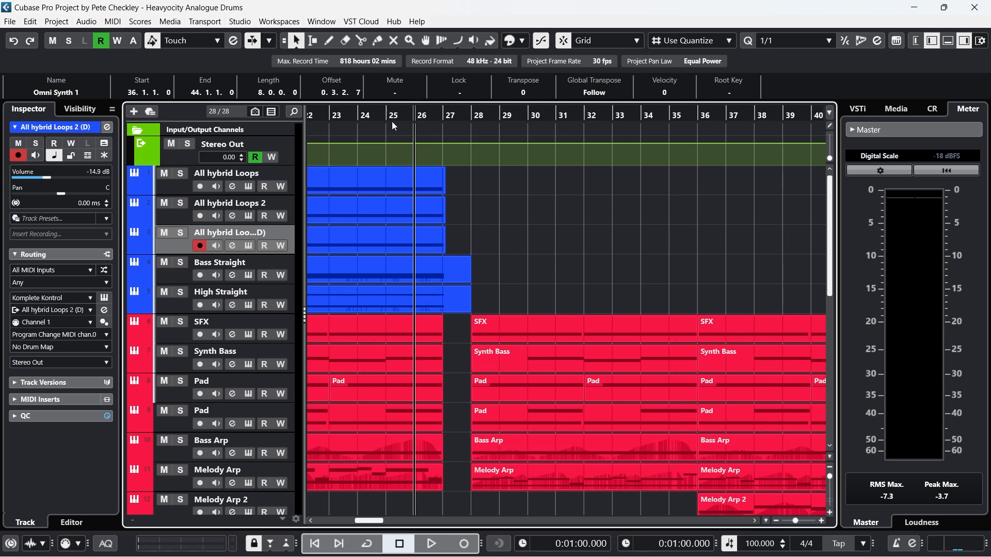
{"action": "left_click_drag", "start_coordinate": [396, 117], "coordinate": [397, 103]}
{"action": "left_click_drag", "start_coordinate": [464, 238], "coordinate": [745, 246]}
{"action": "left_click", "coordinate": [716, 119]}
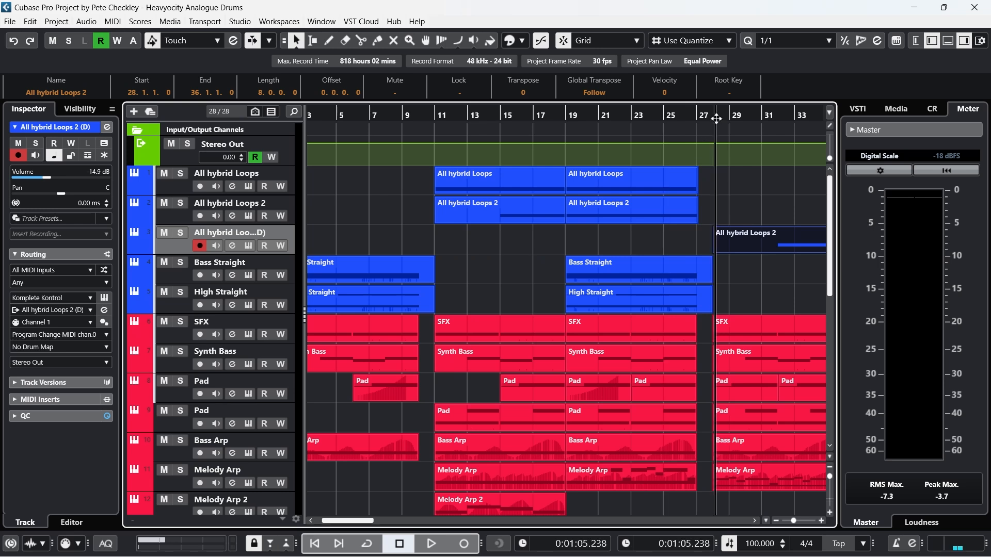
Extend the D3 note in the duplicated track's bar 28 part back to bar 28, making it 8 bars long
{"action": "left_click_drag", "start_coordinate": [716, 119], "coordinate": [516, 120]}
{"action": "left_click", "coordinate": [518, 243]}
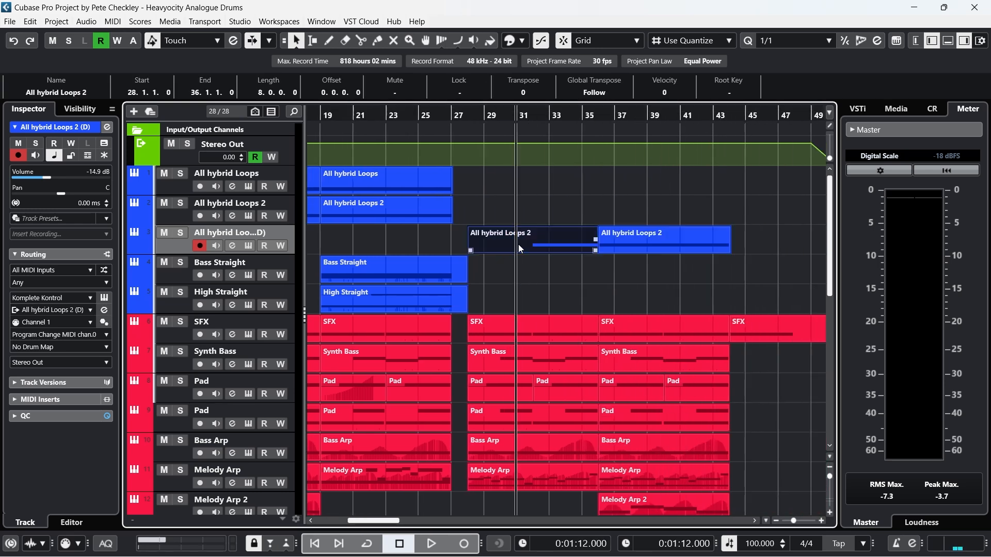
{"action": "double_click", "coordinate": [518, 243]}
{"action": "left_click", "coordinate": [807, 297]}
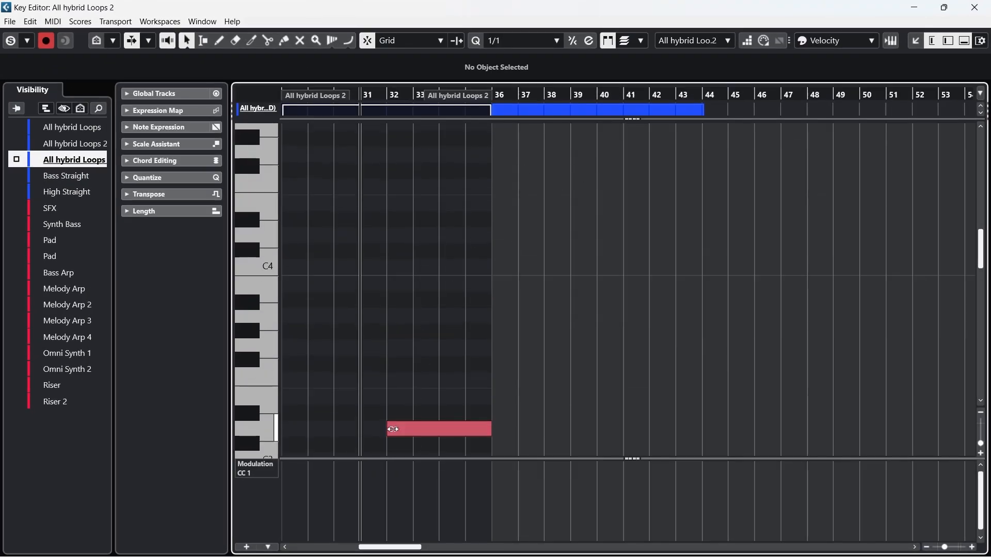
{"action": "left_click_drag", "start_coordinate": [389, 428], "coordinate": [579, 423]}
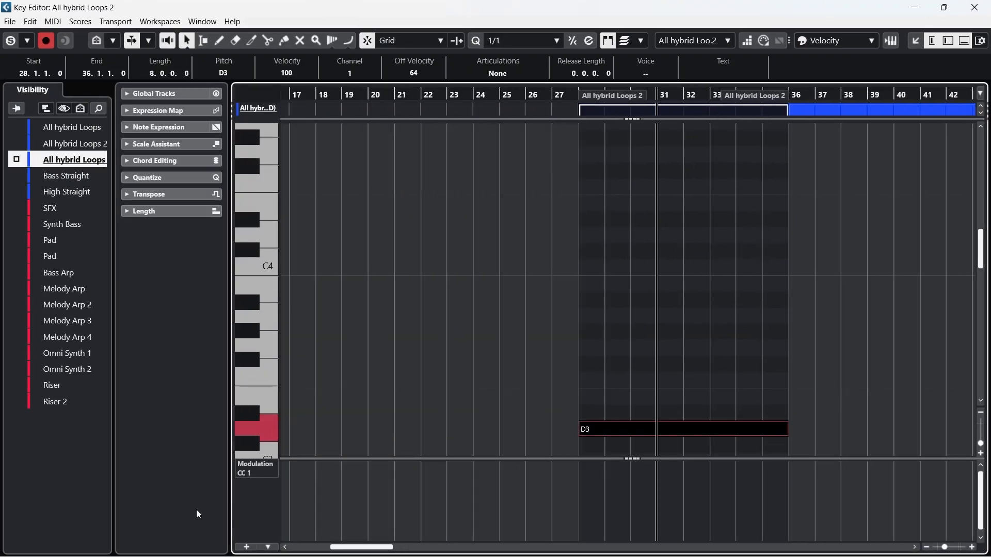
{"action": "left_click", "coordinate": [963, 6]}
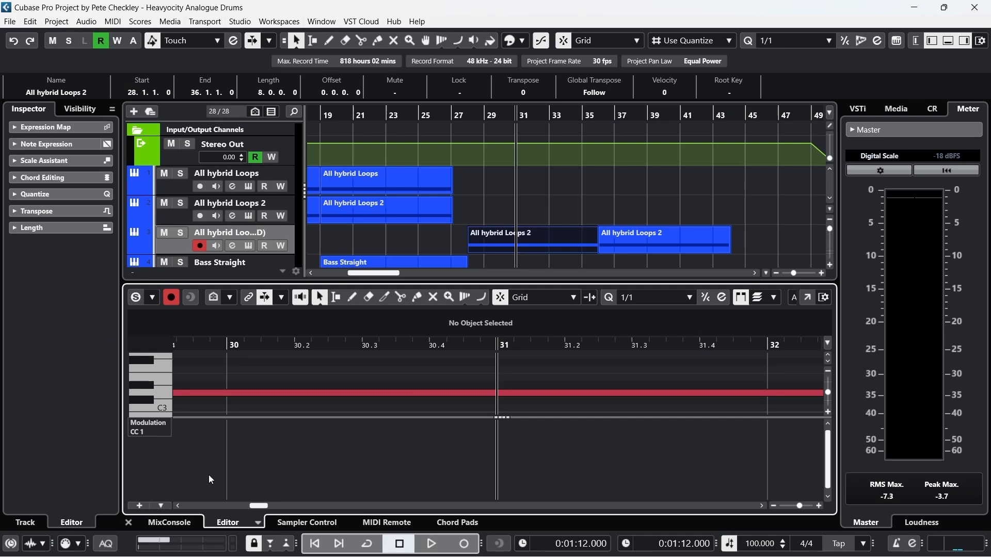
{"action": "left_click", "coordinate": [129, 524]}
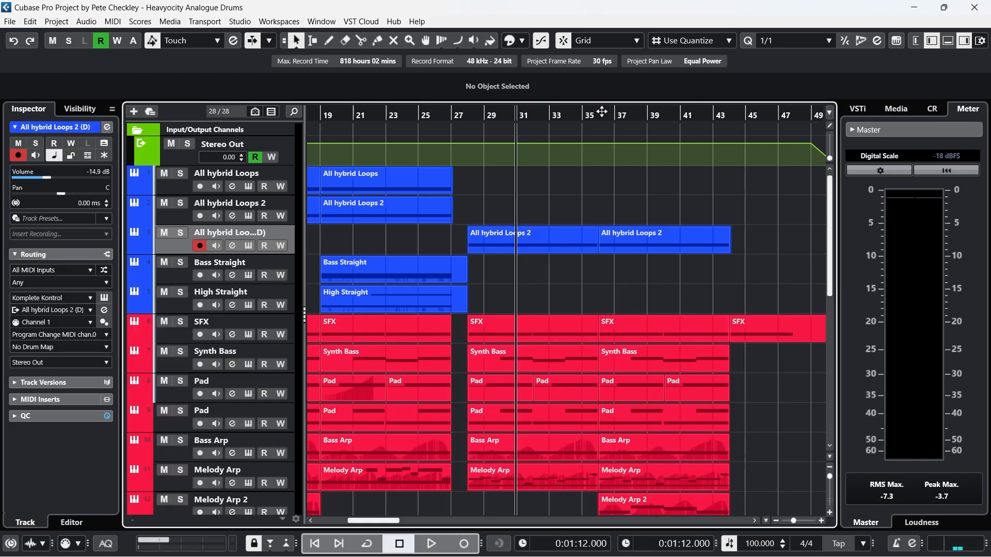
Glue the two parts on the duplicated hybrid loops track into one part
{"action": "left_click_drag", "start_coordinate": [602, 111], "coordinate": [450, 189]}
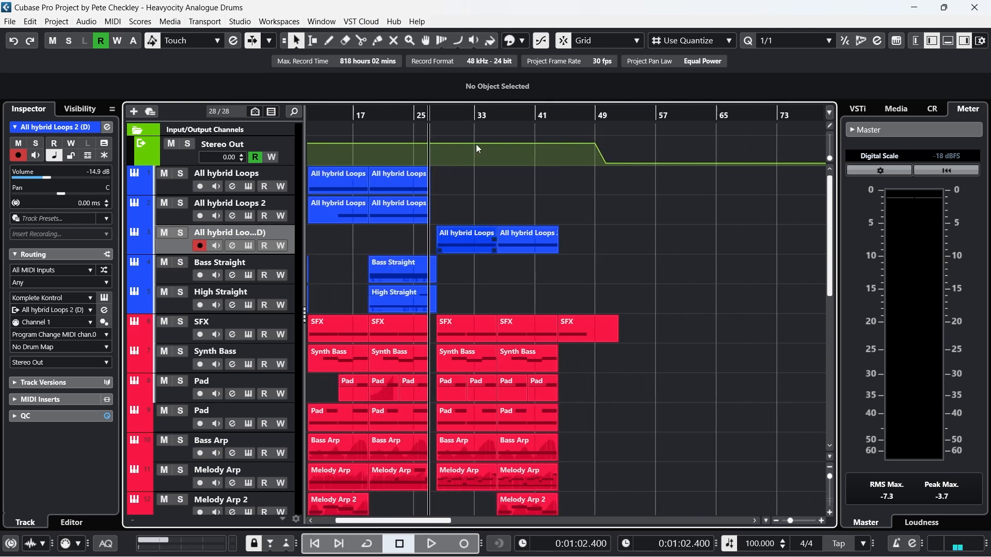
{"action": "left_click", "coordinate": [382, 41]}
{"action": "left_click", "coordinate": [493, 238]}
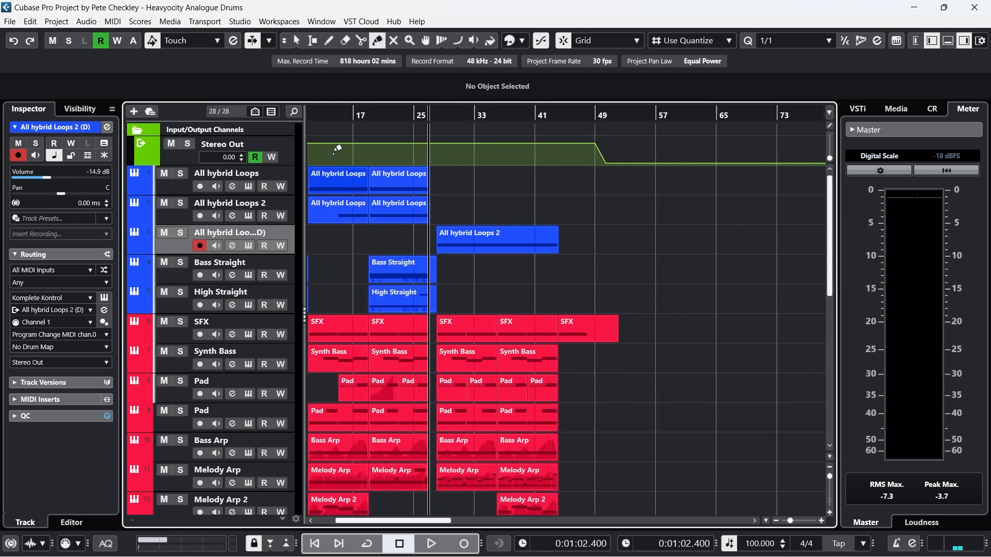
Transpose both D3 notes in the glued hybrid loops part down to C3
{"action": "double_click", "coordinate": [516, 247]}
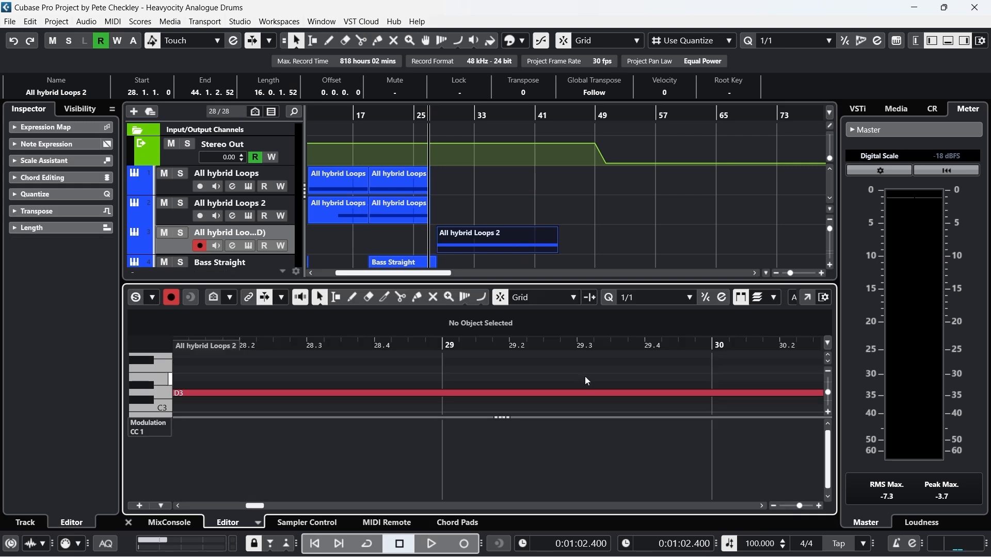
{"action": "left_click_drag", "start_coordinate": [580, 348], "coordinate": [762, 343]}
{"action": "left_click_drag", "start_coordinate": [591, 366], "coordinate": [723, 407]}
{"action": "left_click", "coordinate": [713, 350]}
{"action": "mouse_move", "coordinate": [713, 362]}
{"action": "left_mouse_down"}
{"action": "mouse_move", "coordinate": [715, 384]}
{"action": "mouse_move", "coordinate": [714, 354]}
{"action": "left_mouse_up"}
{"action": "left_click", "coordinate": [162, 405]}
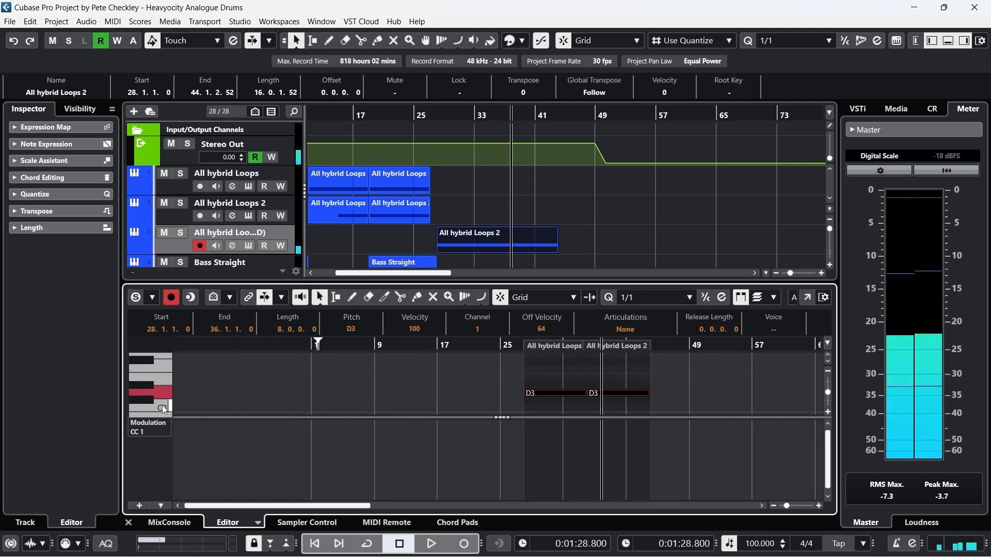
{"action": "key", "text": "Down"}
{"action": "key", "text": "Down"}
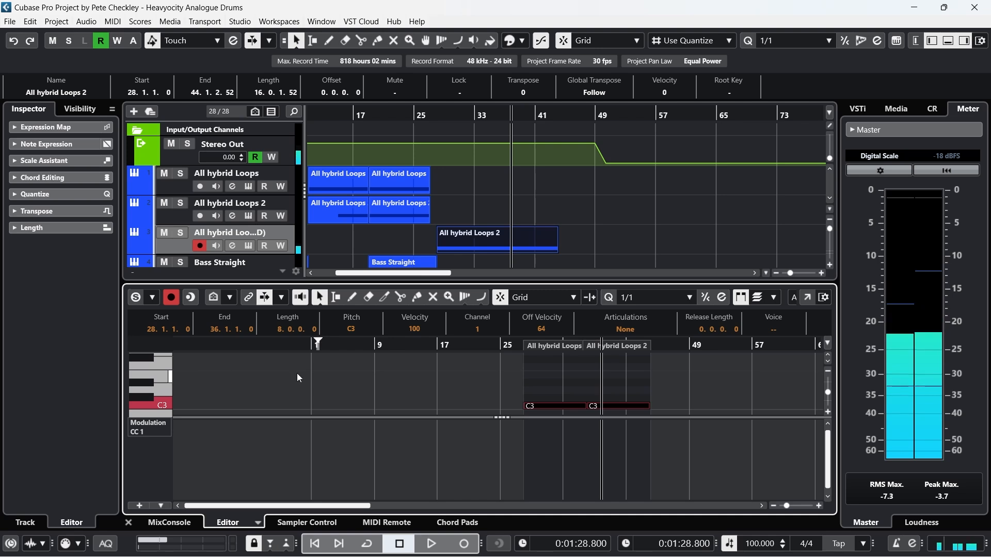
{"action": "scroll", "coordinate": [389, 377], "scroll_direction": "down", "scroll_amount": 2}
{"action": "left_click_drag", "start_coordinate": [617, 394], "coordinate": [639, 395]}
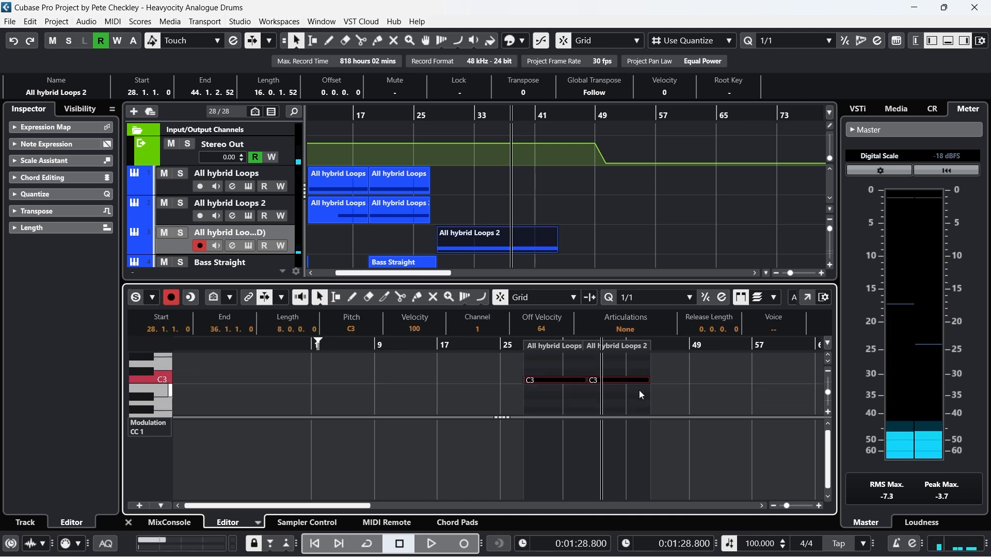
{"action": "left_click", "coordinate": [128, 523]}
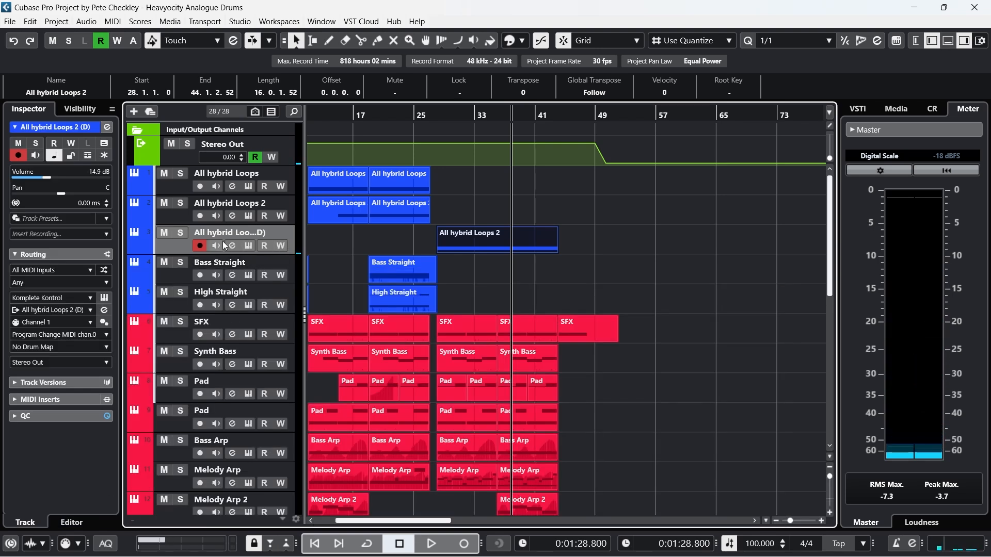
Rename the duplicated track All hybrid Loops 3 and make a copy of it named All hybrid Loops 4
{"action": "double_click", "coordinate": [274, 236]}
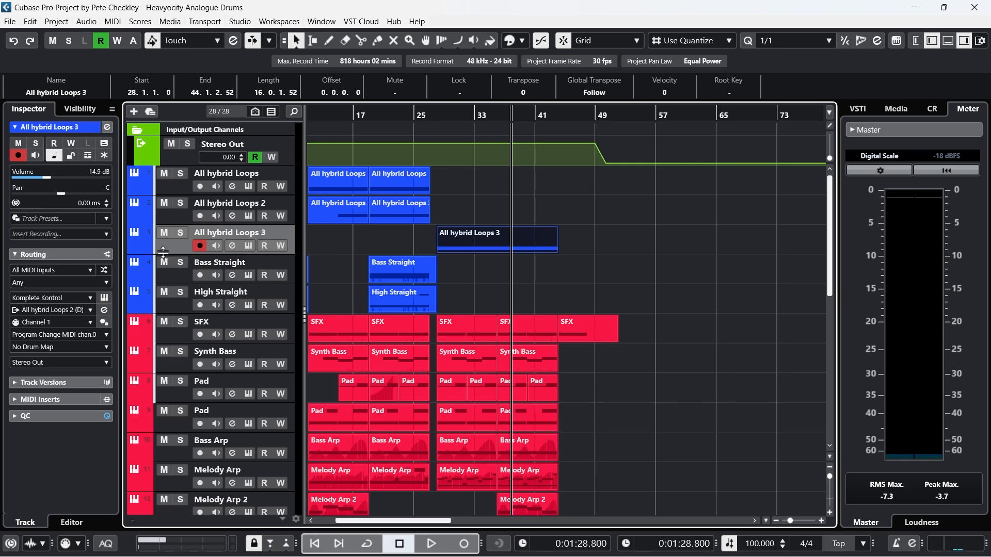
{"action": "right_click", "coordinate": [181, 246]}
{"action": "left_click", "coordinate": [314, 279]}
{"action": "double_click", "coordinate": [265, 265]}
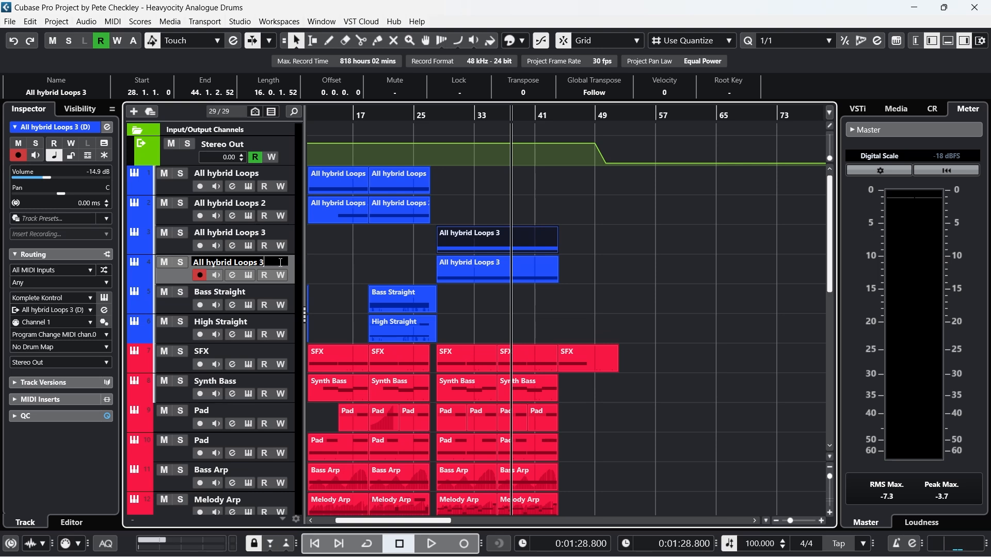
Audition lower notes and transpose both C3 notes in the All hybrid Loops 4 track's part down to A#2
{"action": "double_click", "coordinate": [551, 263]}
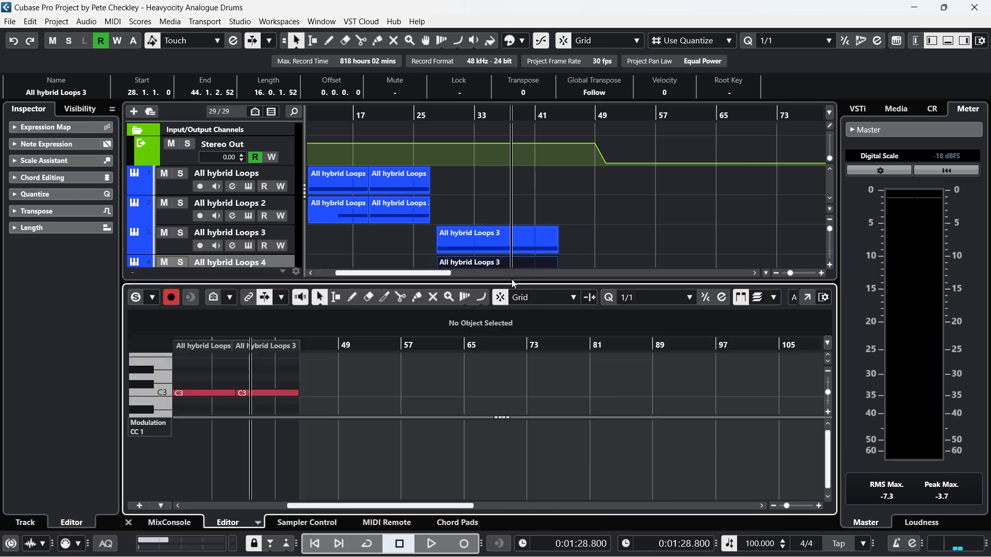
{"action": "left_click", "coordinate": [162, 404]}
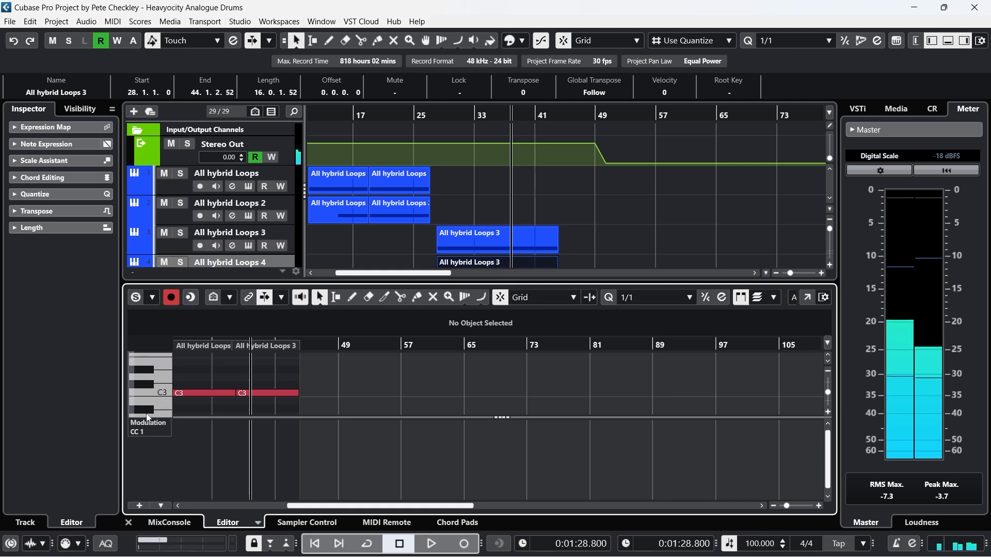
{"action": "left_click", "coordinate": [147, 411]}
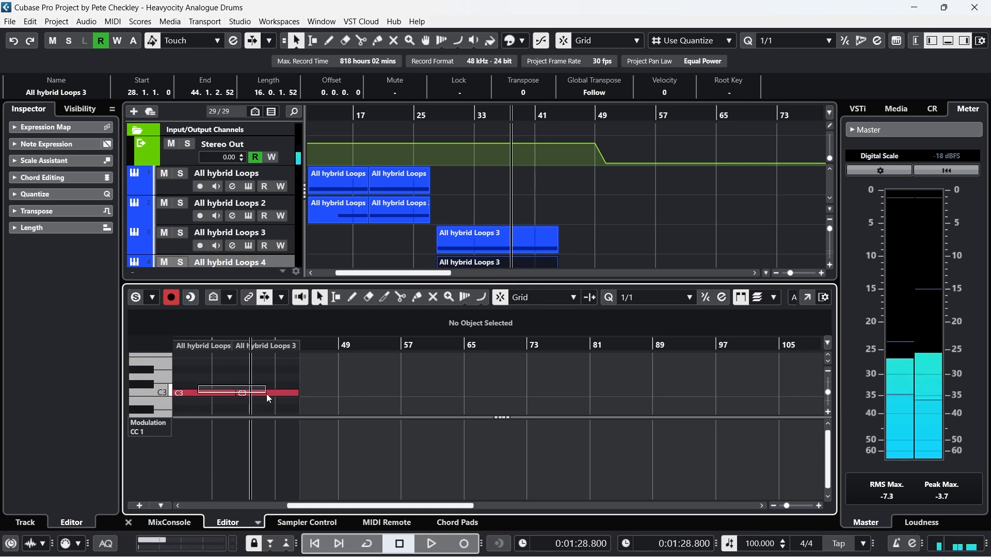
{"action": "left_click_drag", "start_coordinate": [266, 395], "coordinate": [267, 394]}
{"action": "key", "text": "Down"}
{"action": "key", "text": "Down"}
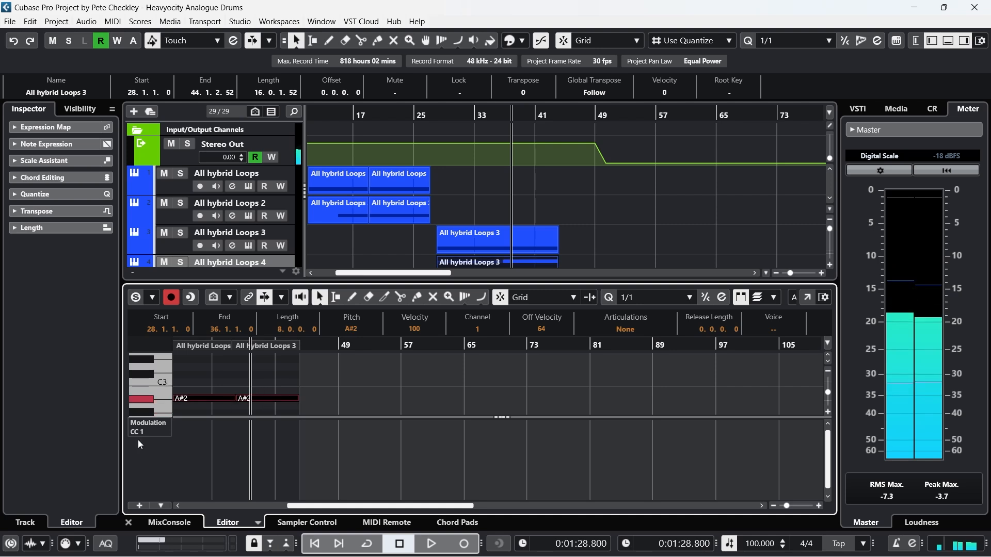
{"action": "left_click", "coordinate": [128, 522]}
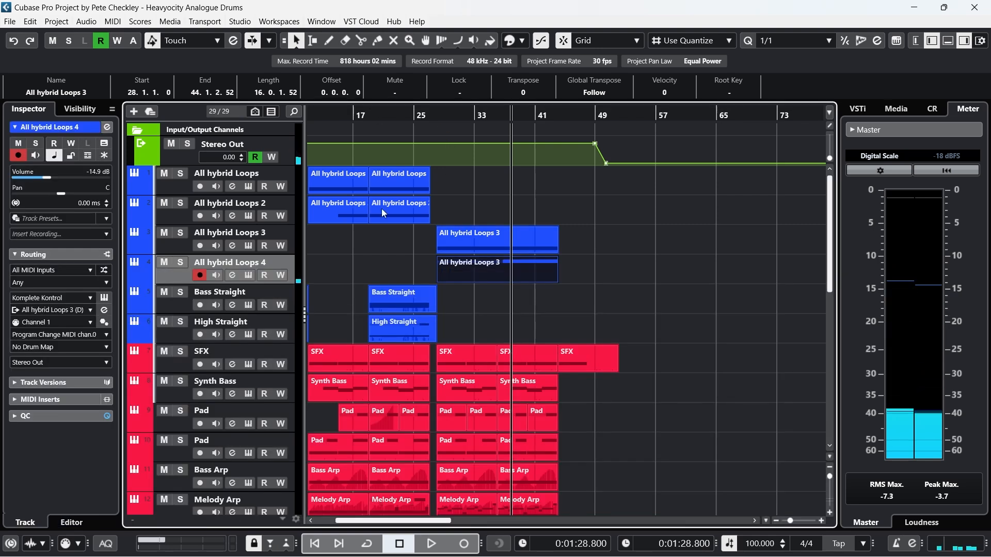
Copy the bar 19 parts of All hybrid Loops, All hybrid Loops 2, Bass Straight and High Straight to bar 37
{"action": "left_click", "coordinate": [385, 322]}
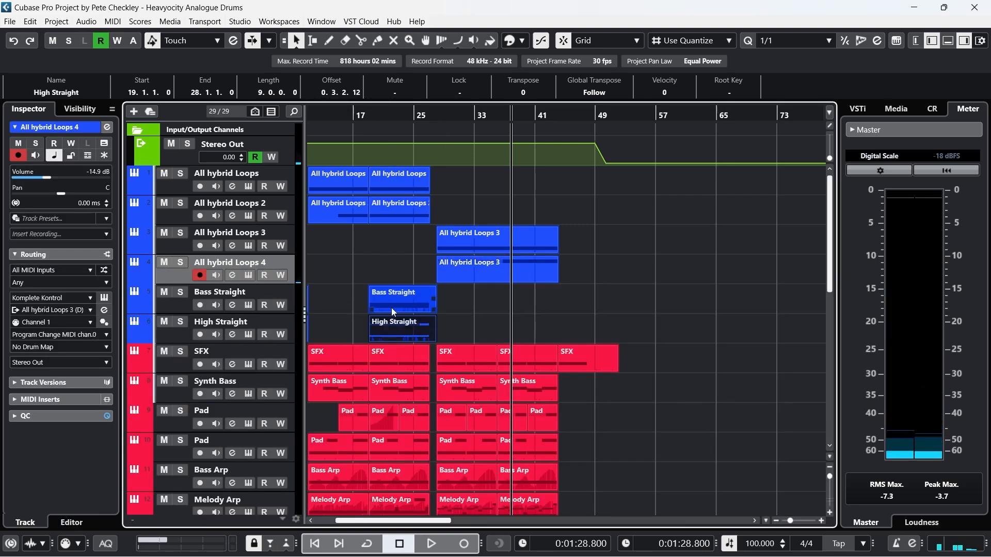
{"action": "left_click_drag", "start_coordinate": [401, 190], "coordinate": [522, 181]}
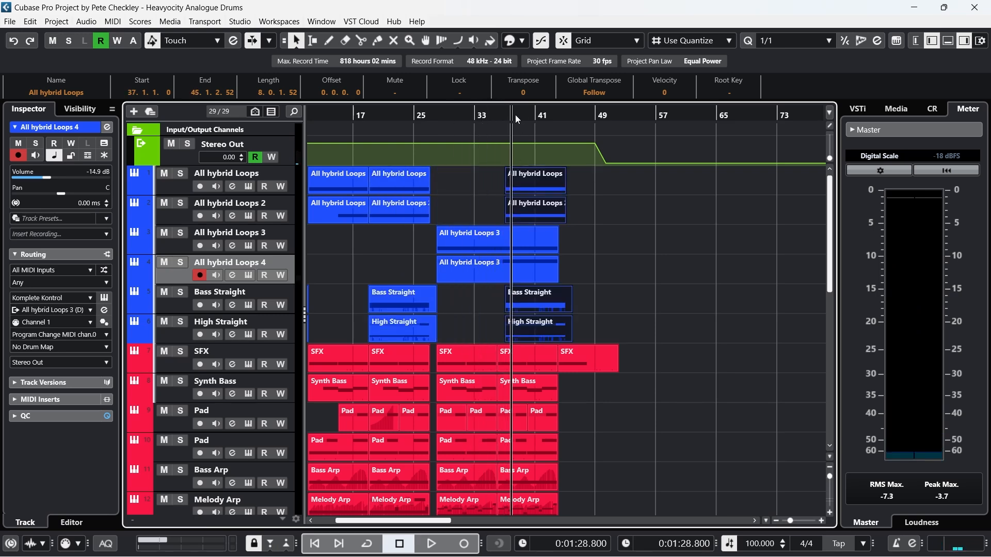
{"action": "mouse_move", "coordinate": [515, 114]}
{"action": "left_mouse_down"}
{"action": "mouse_move", "coordinate": [505, 135]}
{"action": "mouse_move", "coordinate": [499, 124]}
{"action": "left_mouse_up"}
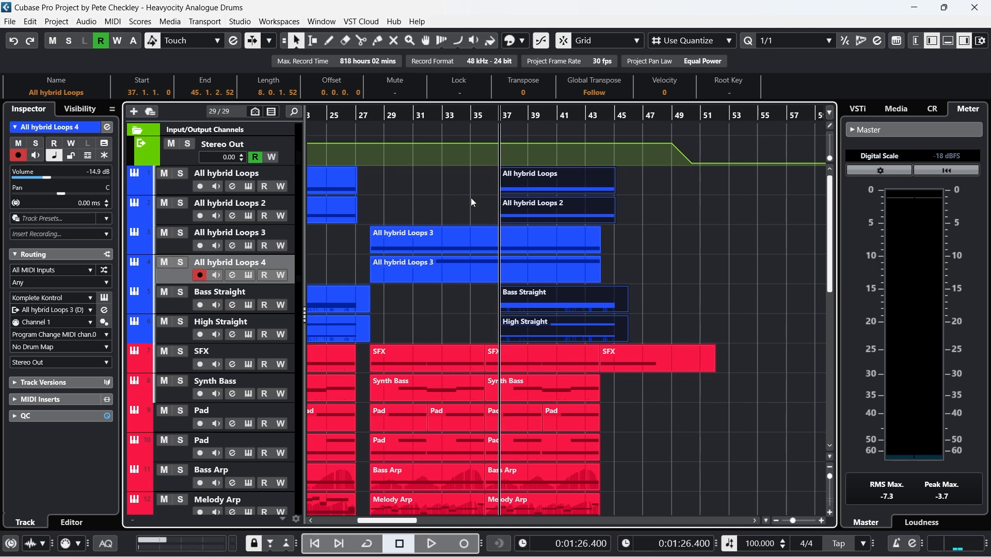
{"action": "left_click", "coordinate": [509, 206]}
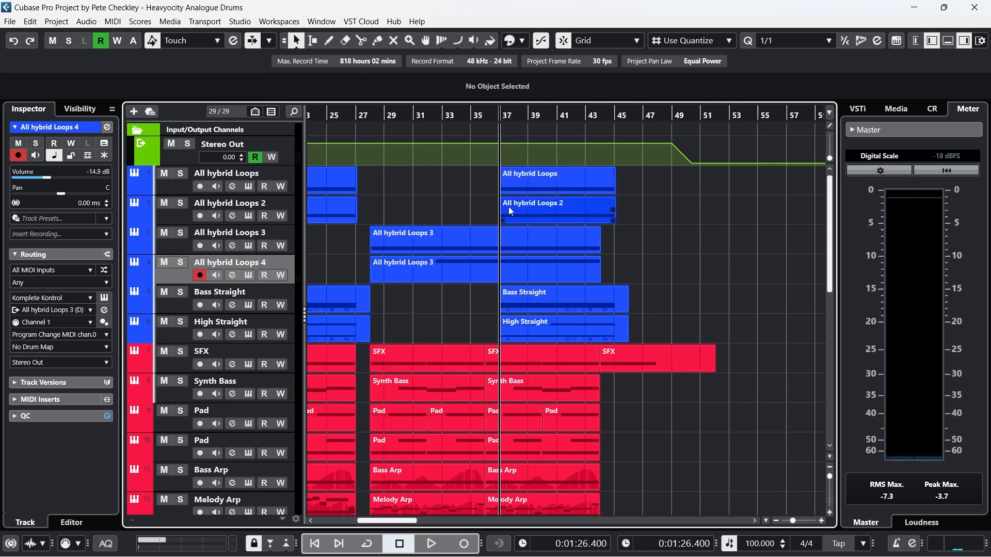
Duplicate the Bass Straight part at bar 37, place the copy at bar 28 and check its notes
{"action": "left_click", "coordinate": [534, 296]}
{"action": "left_click_drag", "start_coordinate": [391, 119], "coordinate": [444, 170]}
{"action": "key", "text": "ctrl+d"}
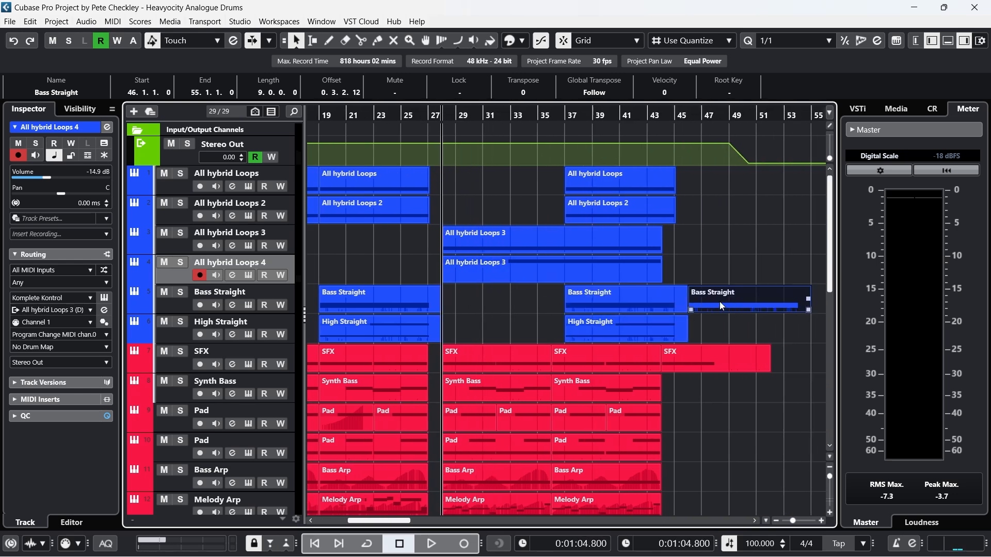
{"action": "left_click_drag", "start_coordinate": [719, 302], "coordinate": [476, 310]}
{"action": "double_click", "coordinate": [498, 306]}
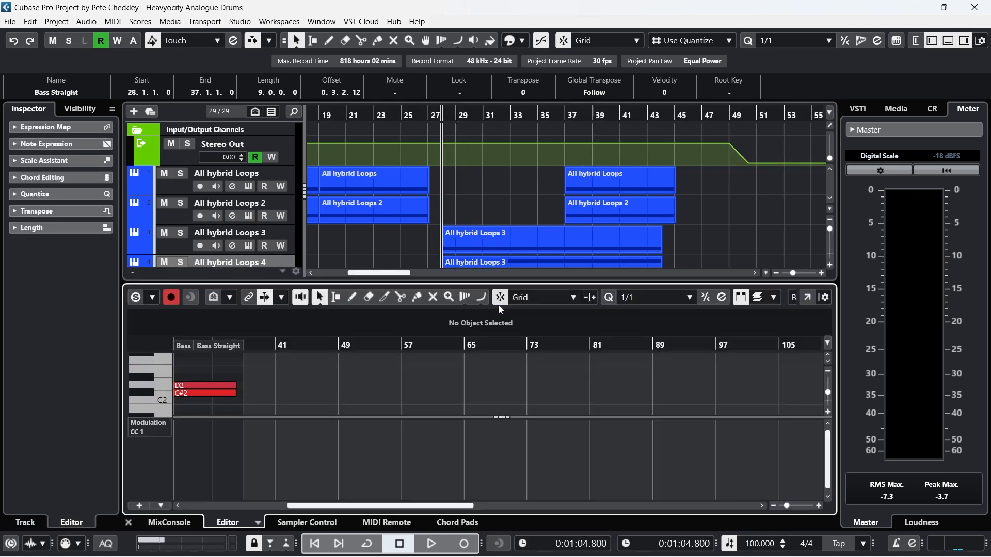
{"action": "left_click", "coordinate": [129, 523]}
{"action": "left_click_drag", "start_coordinate": [540, 120], "coordinate": [562, 161]}
{"action": "left_click", "coordinate": [608, 185]}
{"action": "left_click", "coordinate": [630, 208], "text": "shift"}
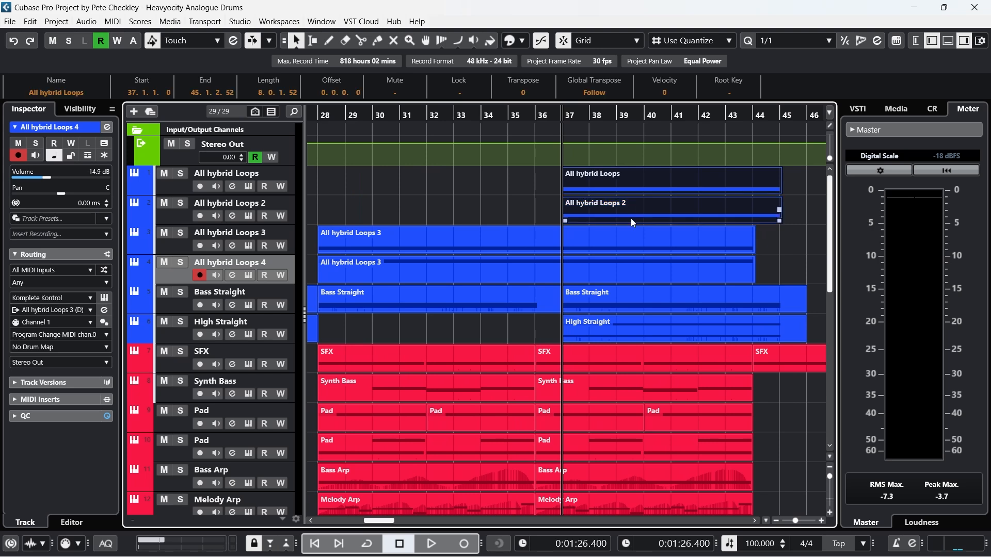
{"action": "left_click", "coordinate": [643, 302], "text": "shift"}
{"action": "left_click", "coordinate": [642, 325], "text": "shift"}
Shorten the Bass Straight part at bar 28 to 8 bars and trim its D2 and C#2 notes to end at bar 36
{"action": "left_click", "coordinate": [538, 303]}
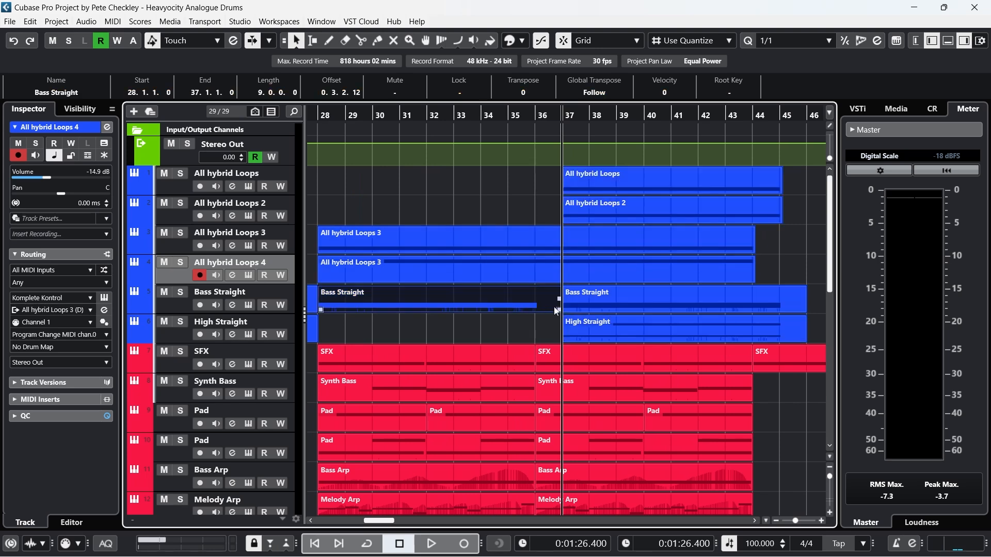
{"action": "left_click_drag", "start_coordinate": [539, 311], "coordinate": [525, 312]}
{"action": "double_click", "coordinate": [525, 312]}
{"action": "left_click_drag", "start_coordinate": [248, 347], "coordinate": [239, 419]}
{"action": "left_click", "coordinate": [261, 387]}
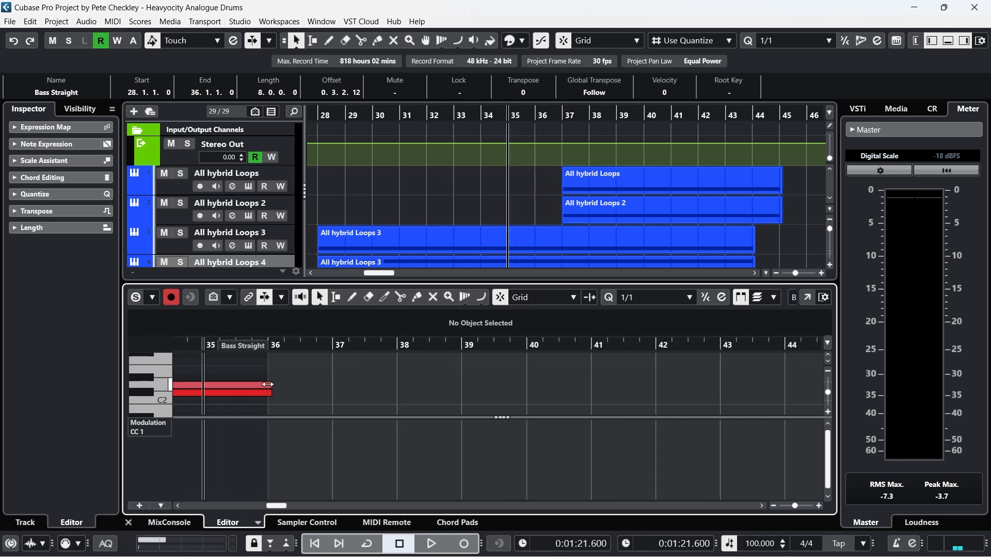
{"action": "left_click", "coordinate": [264, 393]}
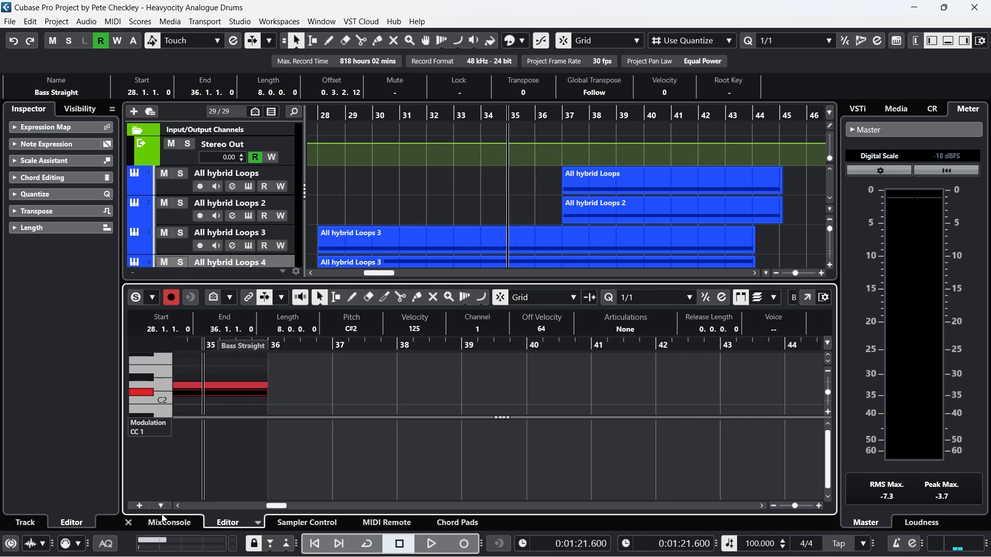
{"action": "left_click", "coordinate": [128, 522]}
Move the four bar 37 drum parts to bar 36 and shorten the Bass Straight and High Straight parts to end just after bar 44 starts
{"action": "left_click", "coordinate": [618, 307]}
{"action": "left_click", "coordinate": [621, 320], "text": "shift"}
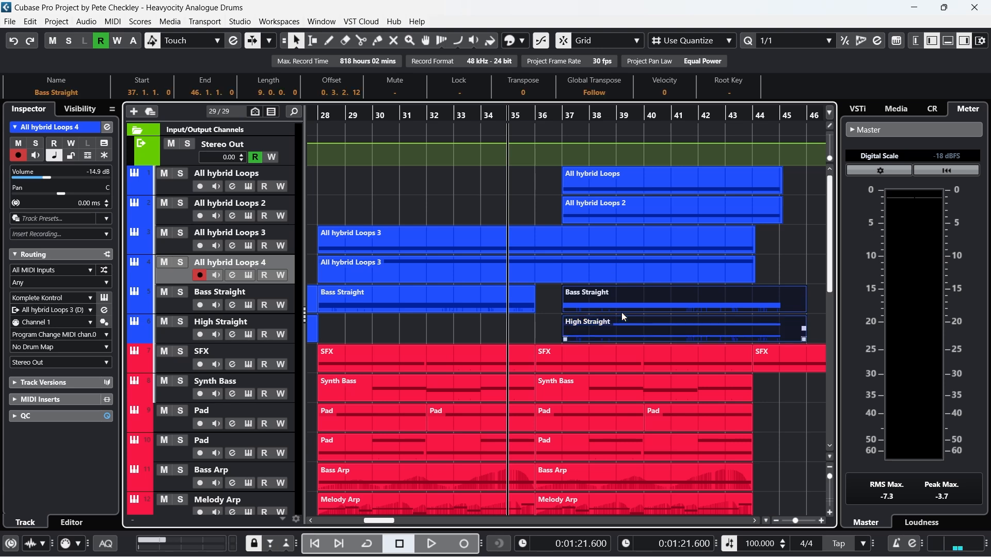
{"action": "left_click", "coordinate": [617, 209], "text": "shift"}
{"action": "left_click", "coordinate": [617, 182], "text": "shift"}
{"action": "left_click_drag", "start_coordinate": [617, 182], "coordinate": [591, 183]}
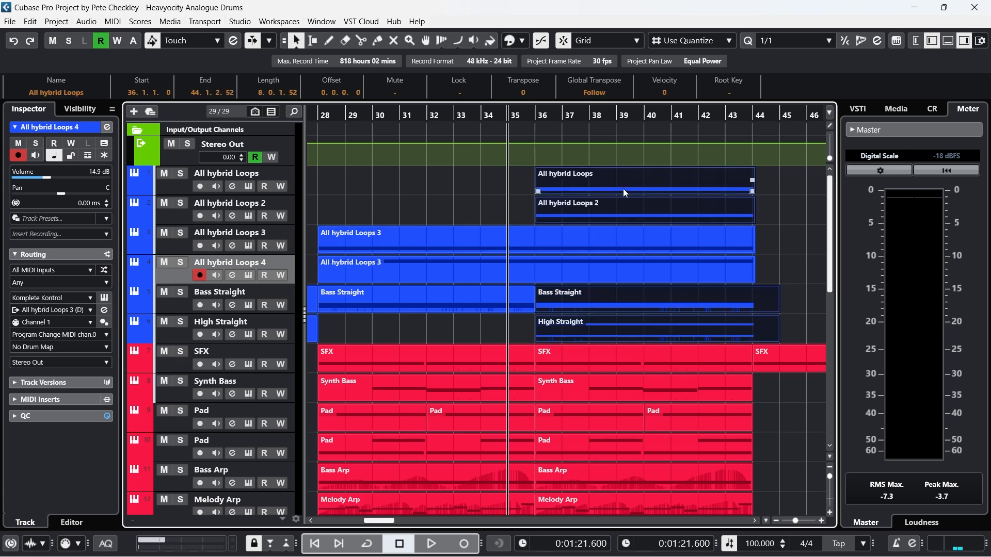
{"action": "left_click", "coordinate": [806, 247]}
{"action": "left_click_drag", "start_coordinate": [777, 339], "coordinate": [757, 340]}
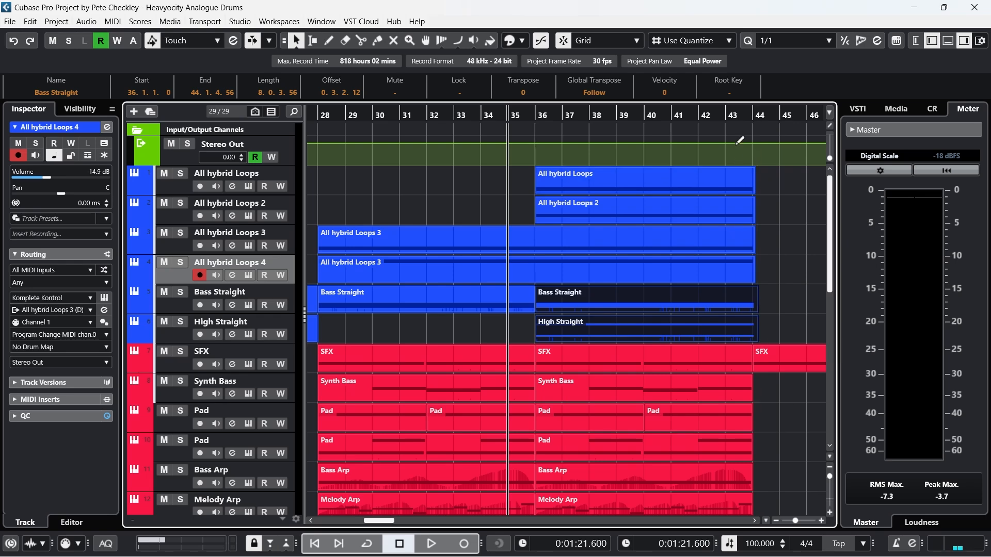
Play back the final section of the arrangement from bar 28
{"action": "left_click", "coordinate": [725, 117]}
{"action": "left_click_drag", "start_coordinate": [725, 117], "coordinate": [725, 102]}
{"action": "left_click", "coordinate": [725, 107]}
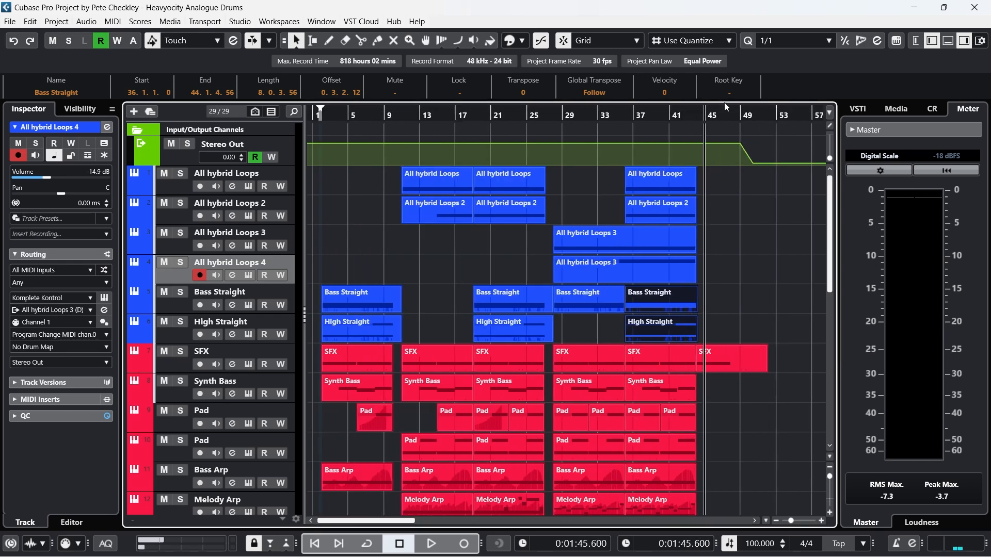
{"action": "left_click_drag", "start_coordinate": [654, 107], "coordinate": [613, 112]}
{"action": "left_click_drag", "start_coordinate": [603, 118], "coordinate": [550, 135]}
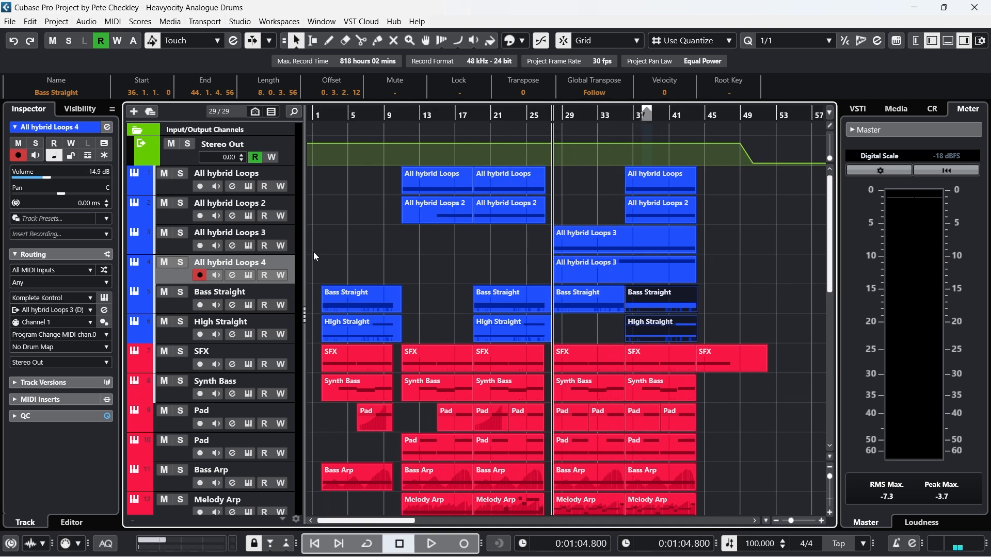
{"action": "key", "text": "space"}
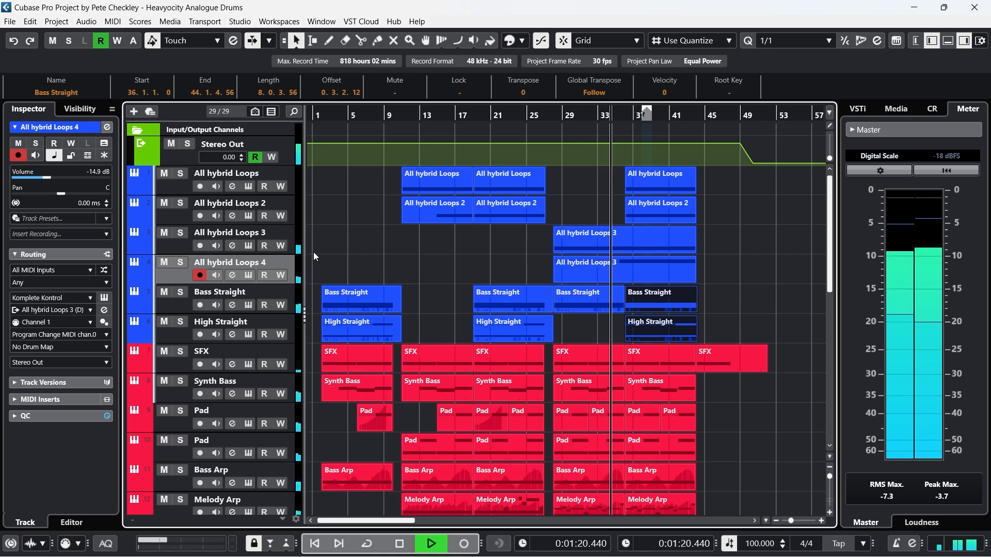
Reapply the track name All hybrid Loops 4 to the part on its track, and stop playback
{"action": "double_click", "coordinate": [269, 266]}
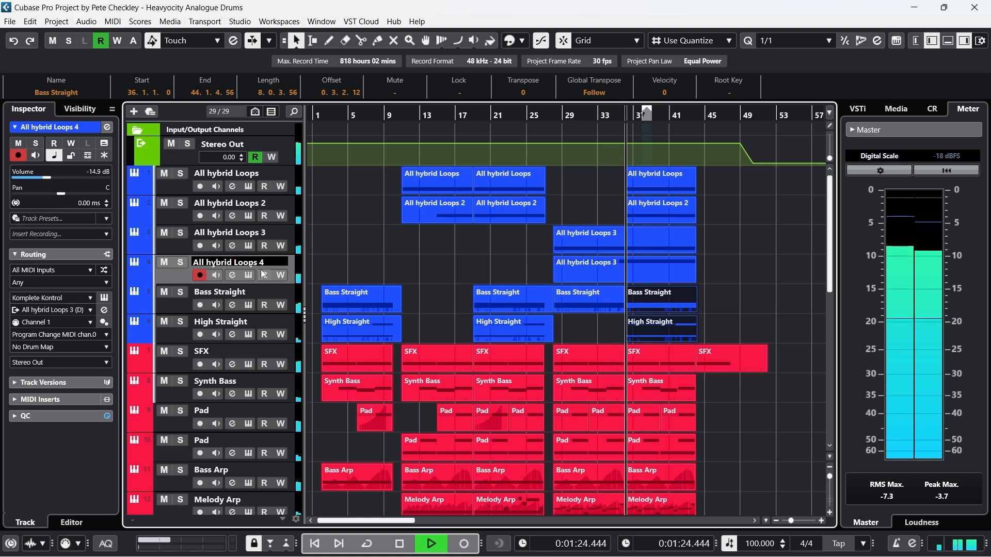
{"action": "key", "text": "Return"}
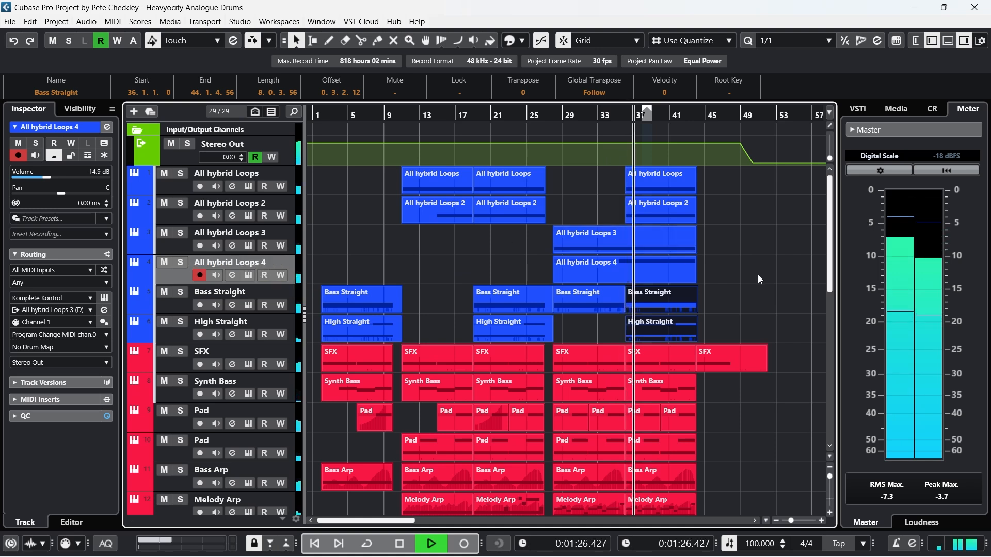
{"action": "left_click", "coordinate": [769, 275]}
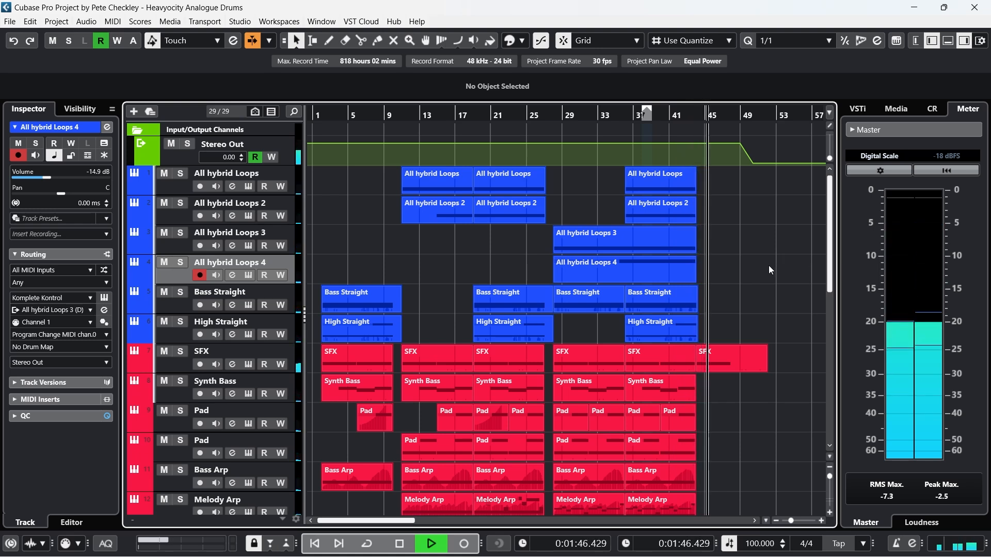
{"action": "key", "text": "space"}
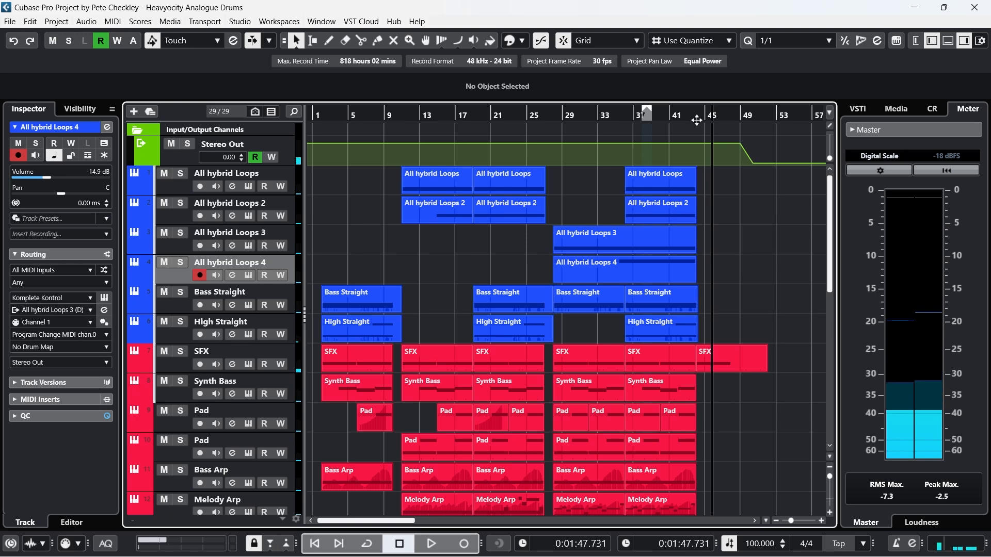
Play the final section from bar 28 with the blue drum tracks muted, and stop at bar 36 with them unmuted
{"action": "left_click_drag", "start_coordinate": [696, 120], "coordinate": [636, 176]}
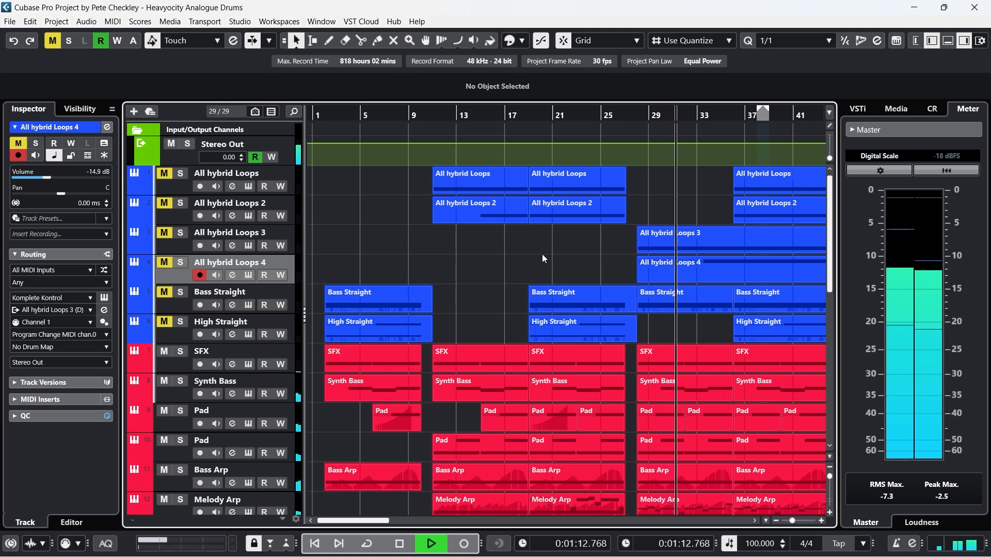
{"action": "left_click", "coordinate": [735, 118]}
{"action": "key", "text": "space"}
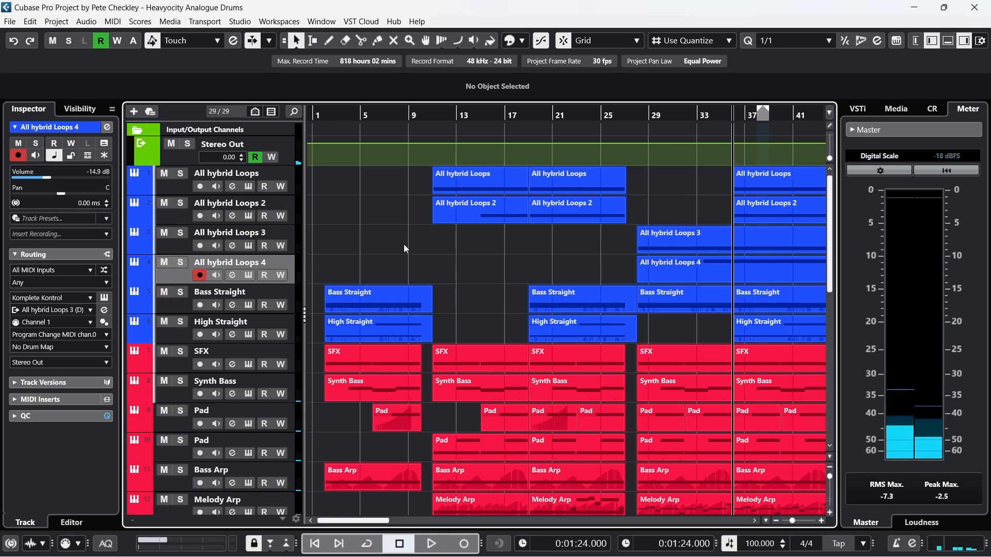
Play the ending from bar 36 with the drums active, selecting the drum and hybrid loop tracks in turn
{"action": "key", "text": "space"}
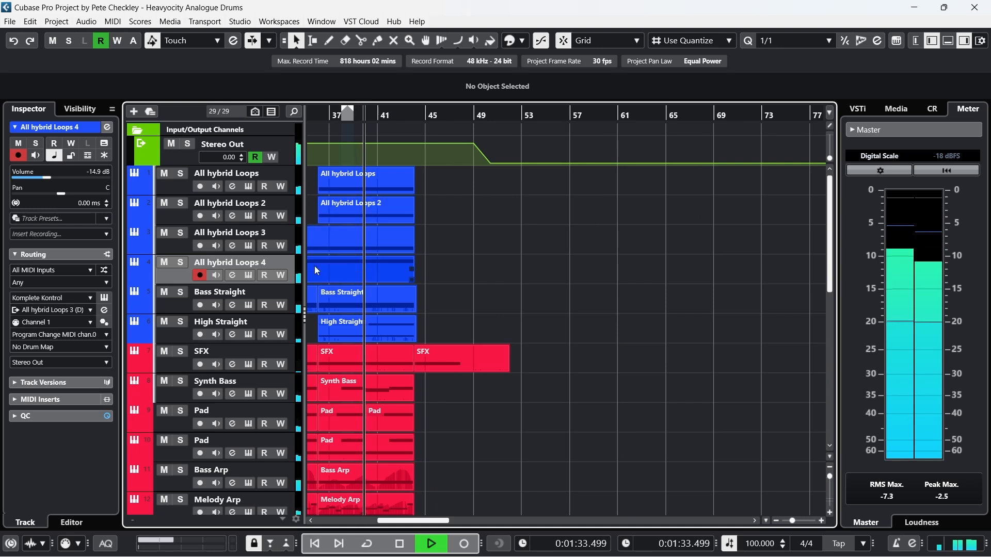
{"action": "left_click", "coordinate": [185, 305]}
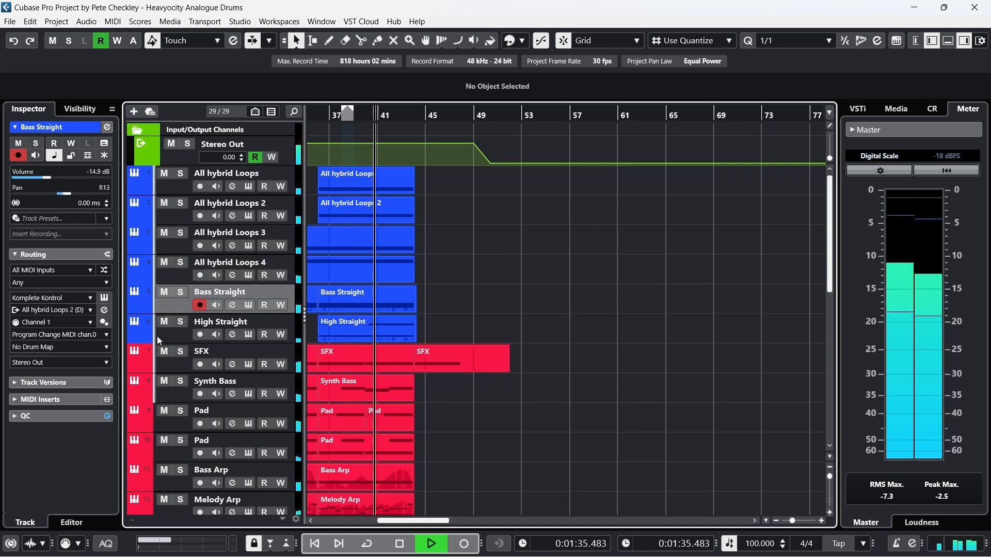
{"action": "left_click", "coordinate": [175, 337]}
{"action": "left_click", "coordinate": [181, 245]}
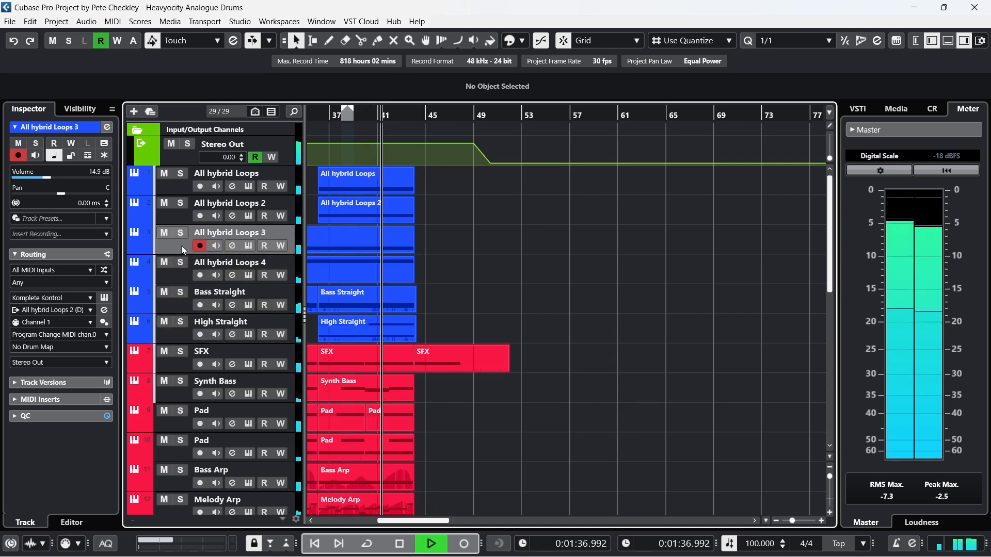
{"action": "left_click", "coordinate": [181, 217]}
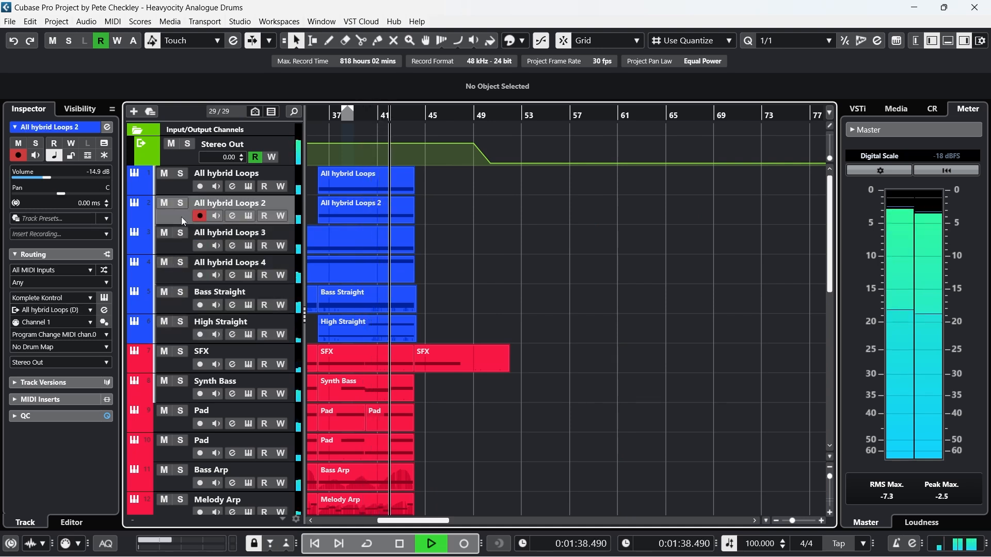
{"action": "left_click", "coordinate": [185, 190]}
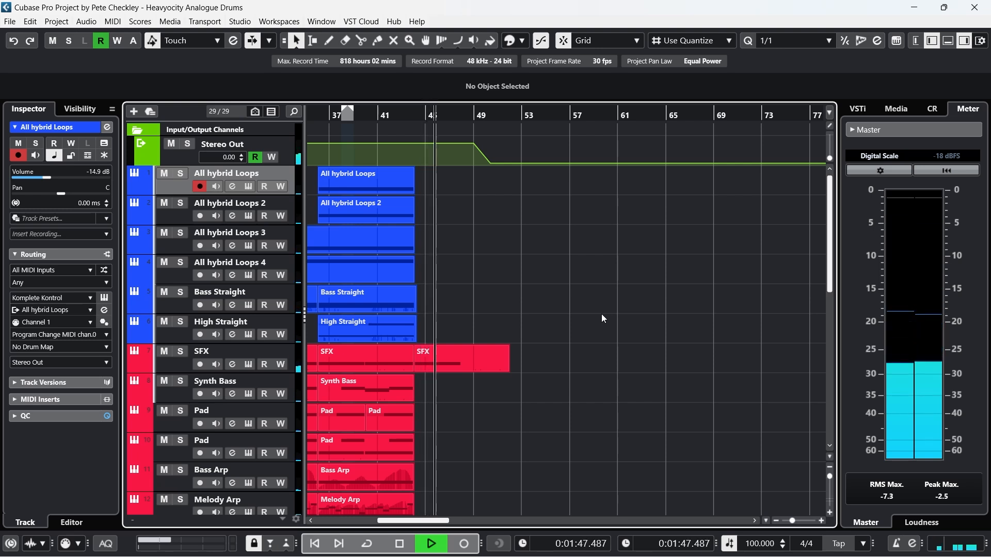
{"action": "key", "text": "space"}
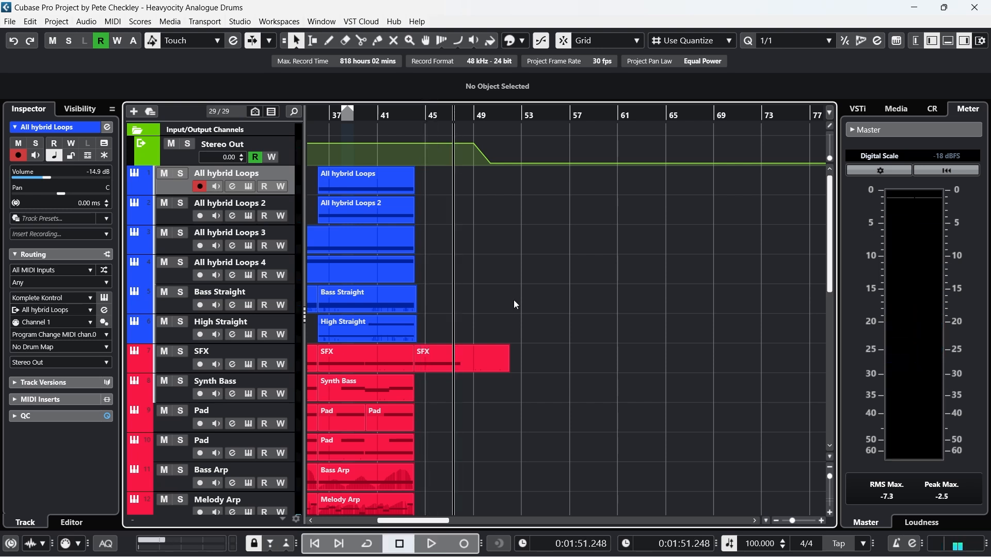
Play the whole arrangement from the project start with reduced track heights so more tracks fit in view
{"action": "left_click_drag", "start_coordinate": [360, 114], "coordinate": [608, 123]}
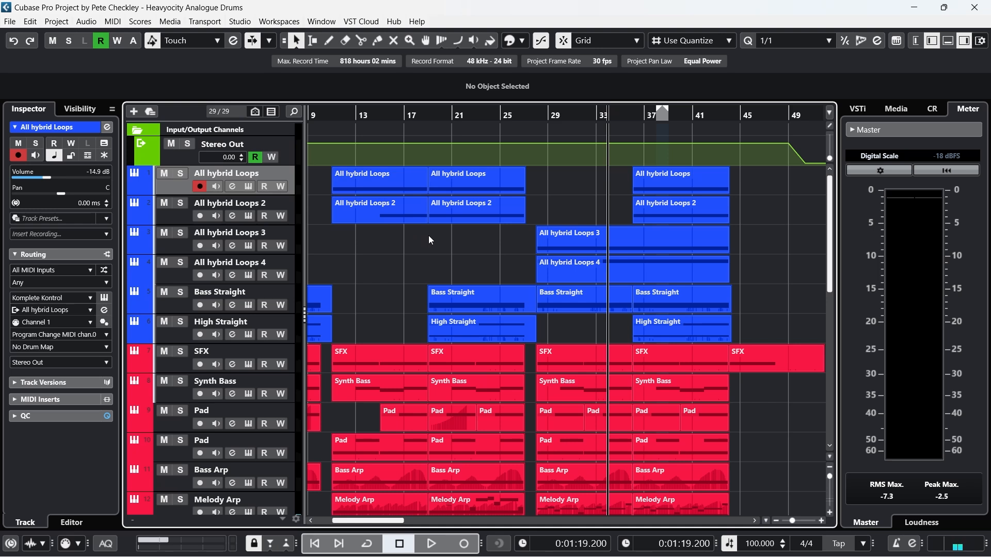
{"action": "key", "text": "Home"}
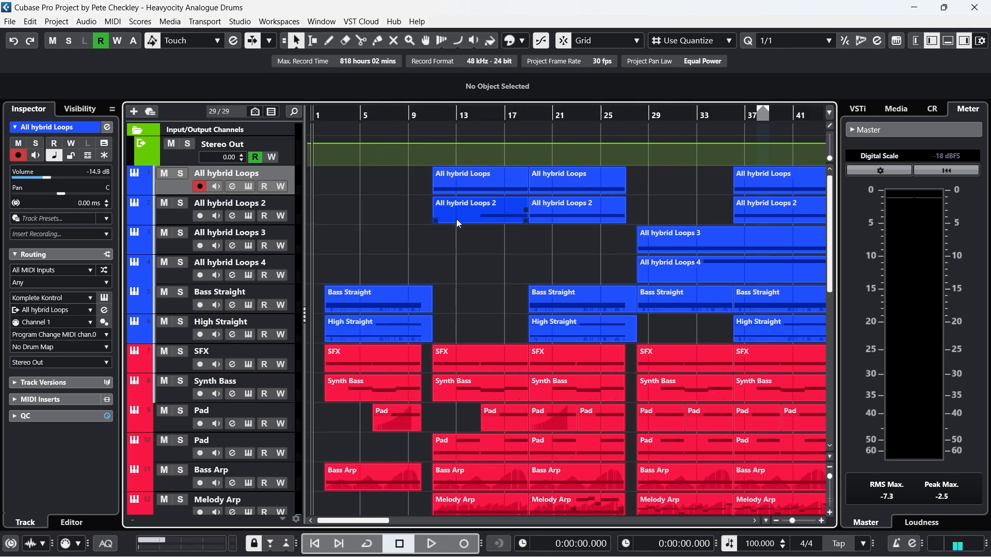
{"action": "scroll", "coordinate": [456, 248], "scroll_direction": "down", "scroll_amount": 3}
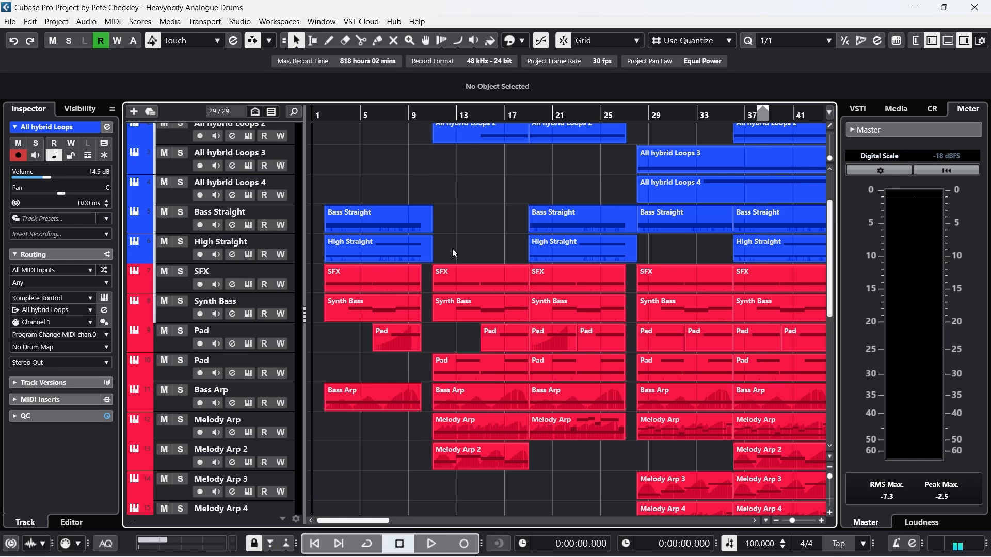
{"action": "scroll", "coordinate": [452, 249], "scroll_direction": "up", "scroll_amount": 3}
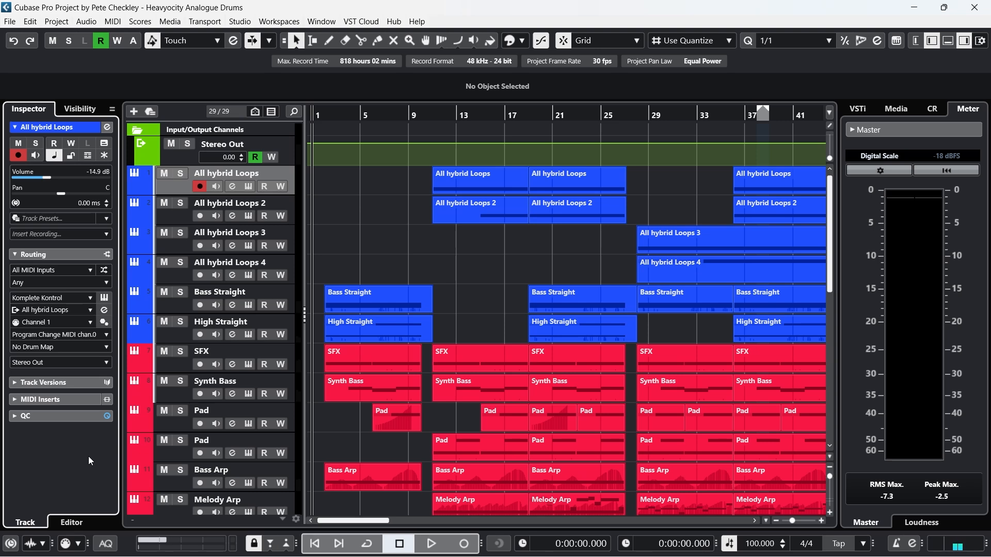
{"action": "left_click", "coordinate": [433, 546]}
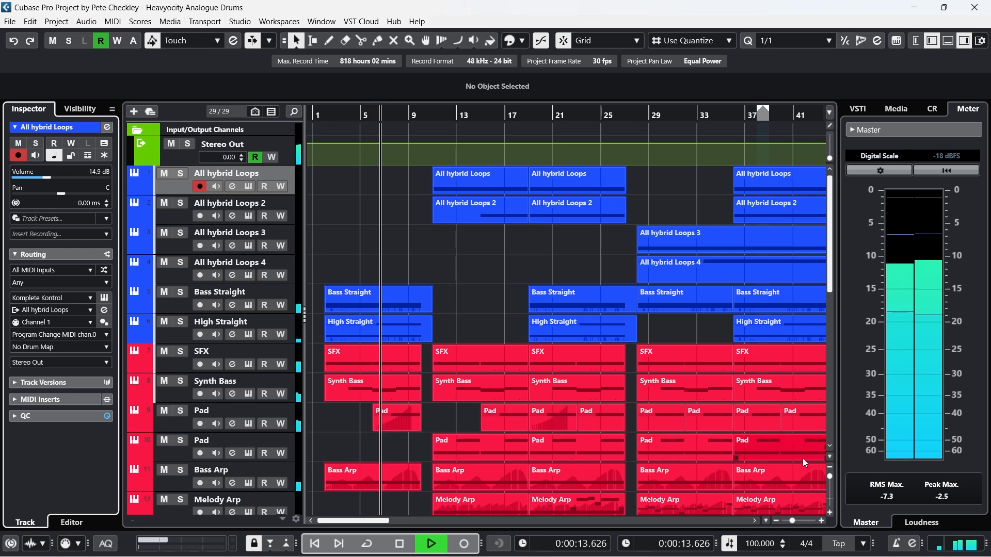
{"action": "left_click", "coordinate": [831, 470]}
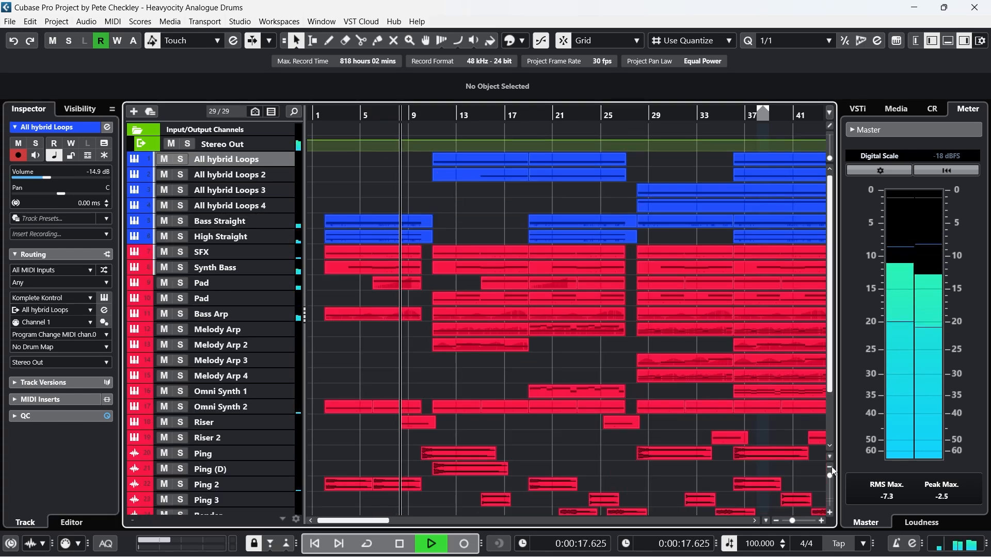